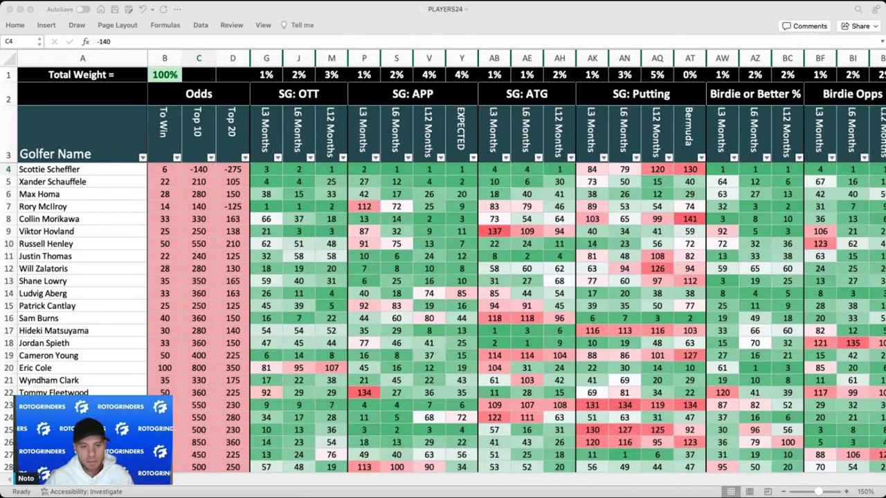
# - Inspect the off-the-tee value 66 in G8, the L3 Months header and the Total Weight formula in B1
pyautogui.click(29, 391)
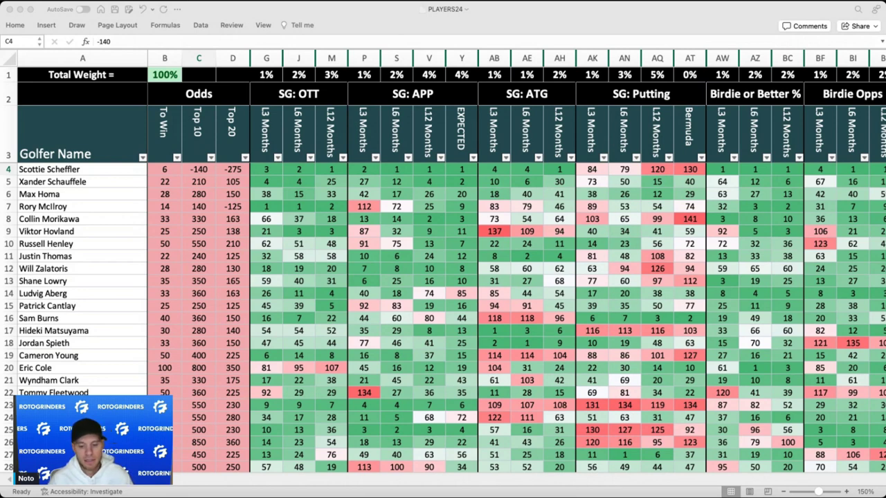
pyautogui.click(462, 248)
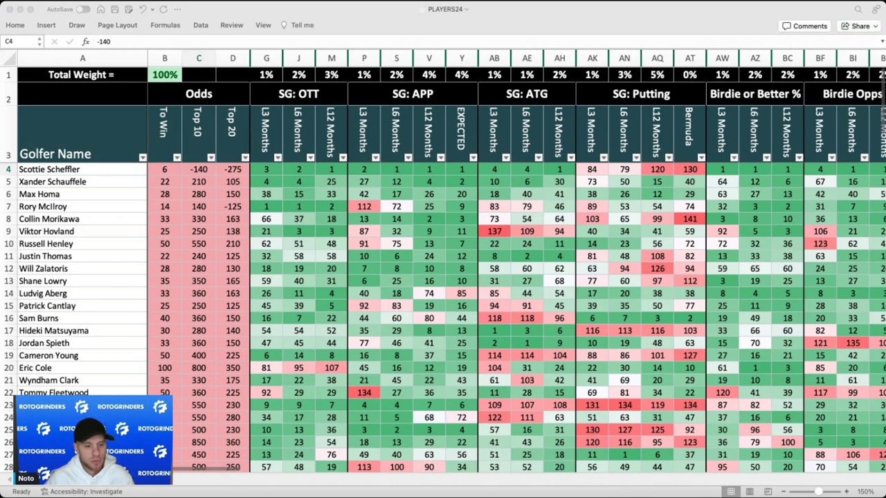
pyautogui.click(467, 420)
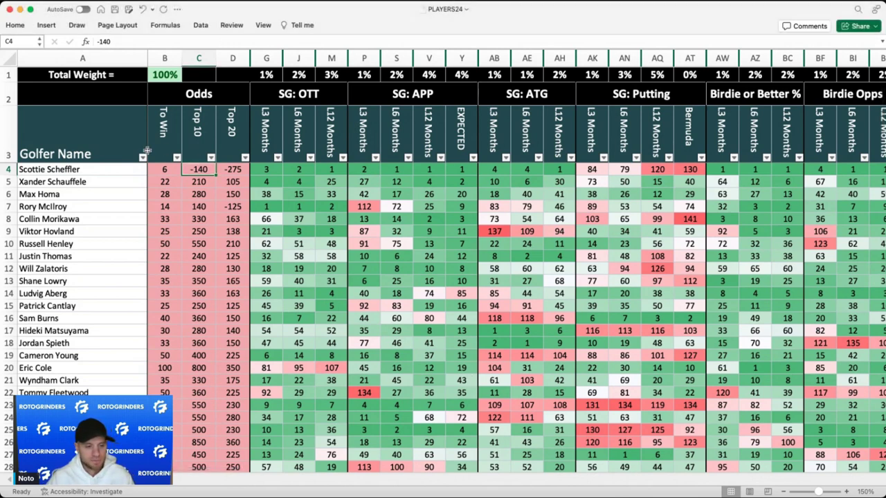
pyautogui.click(262, 221)
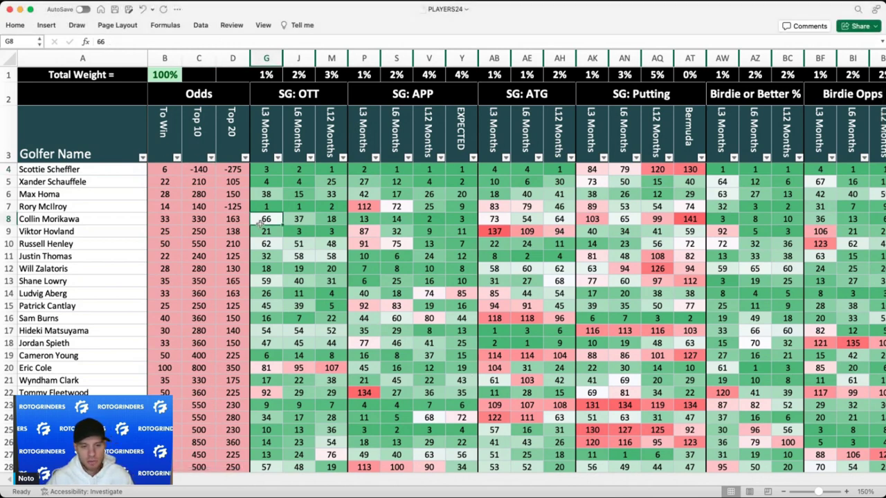
pyautogui.click(277, 112)
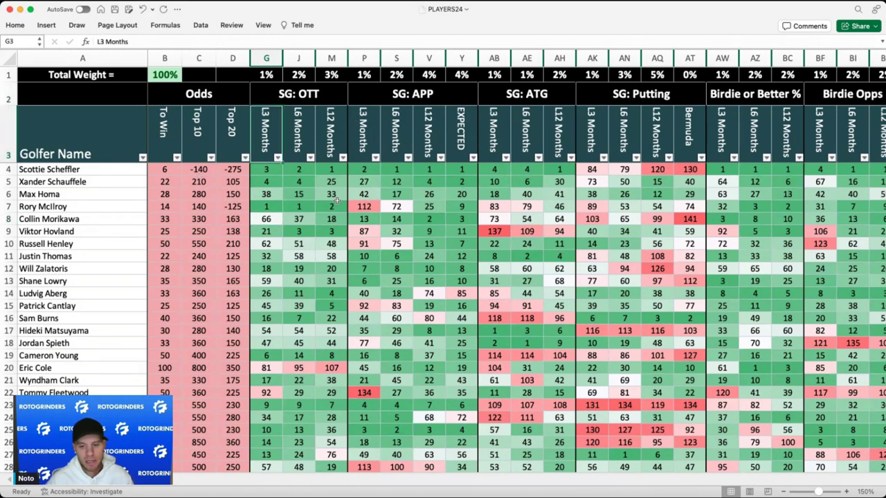
pyautogui.click(170, 71)
# - Review the 1% weight in G1 and the 5% putting weight in AQ1, then select M1's 3% weight
pyautogui.click(264, 78)
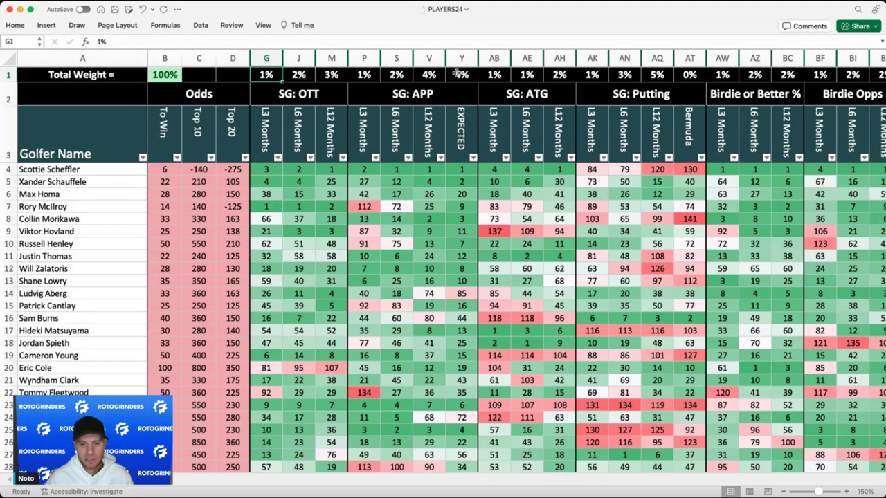
pyautogui.hscroll(8, 458, 74)
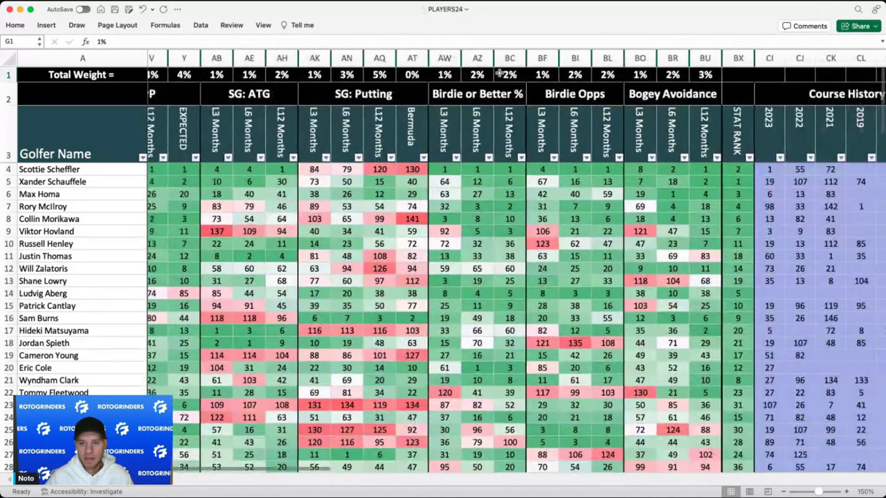
pyautogui.click(379, 74)
pyautogui.hscroll(-8, 392, 76)
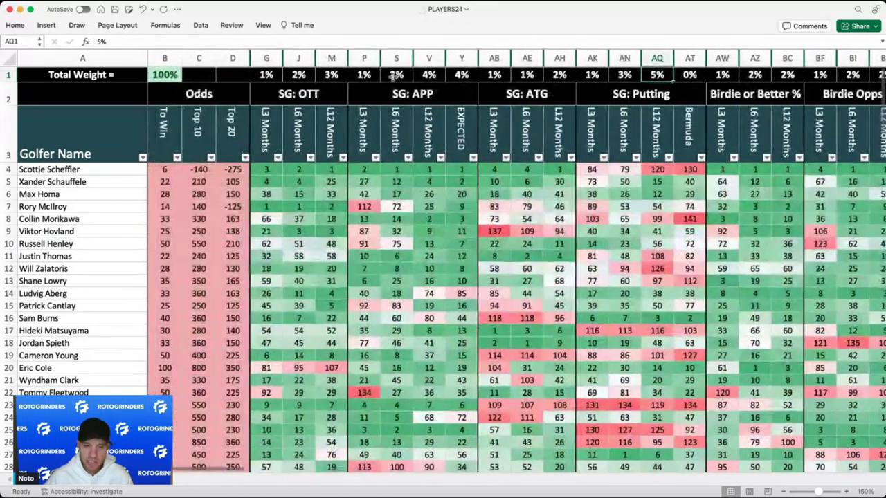
pyautogui.click(270, 74)
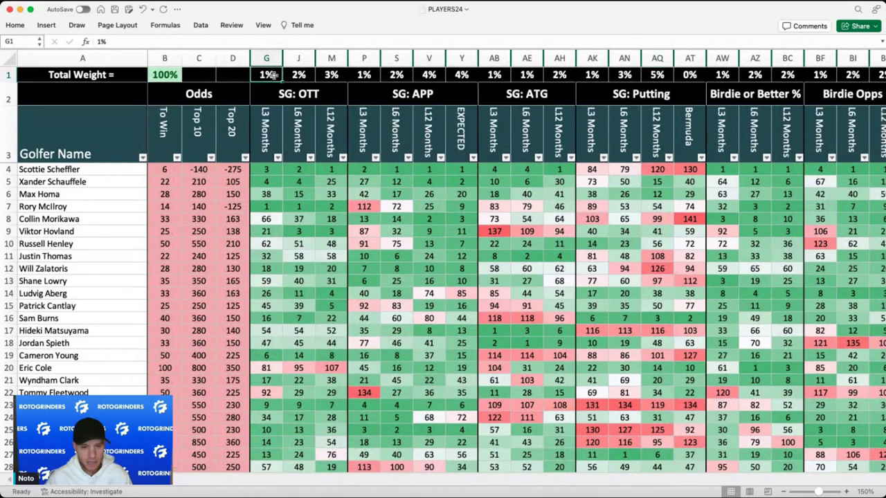
pyautogui.click(332, 75)
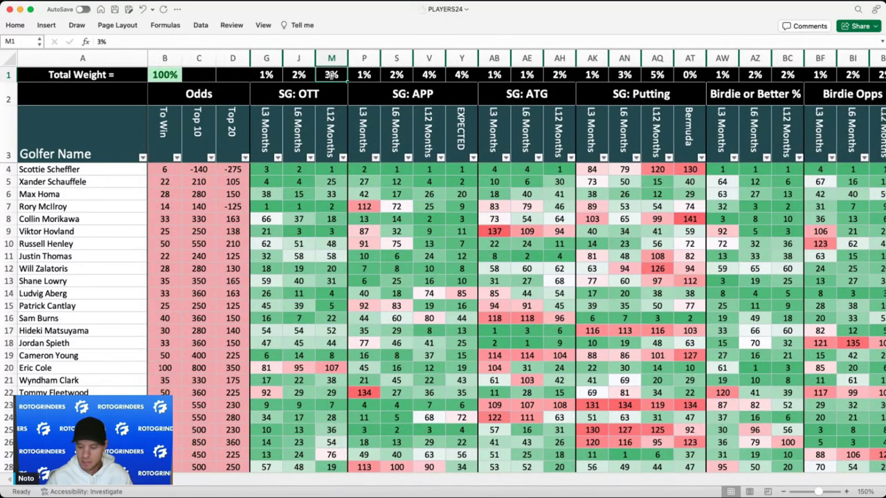
# - Set the SG: OTT L12 Months weight in M1 to 10% and scan the Form and DraftKings columns
pyautogui.write('10')
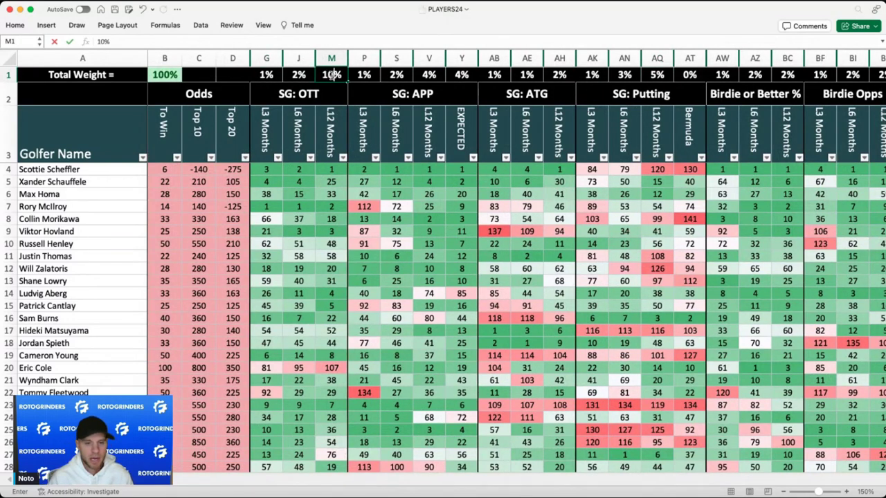
pyautogui.press('Return')
pyautogui.hscroll(20, 317, 196)
pyautogui.hscroll(4, 317, 196)
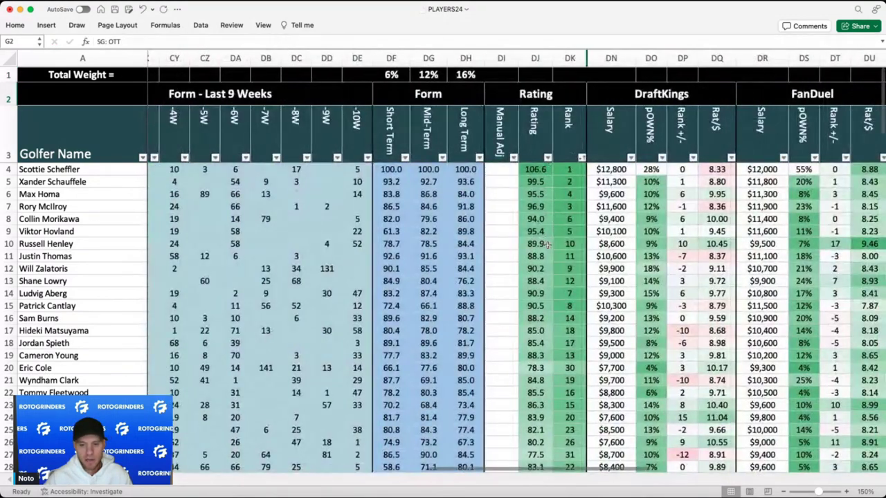
pyautogui.hscroll(-18, 543, 183)
pyautogui.hscroll(-20, 542, 183)
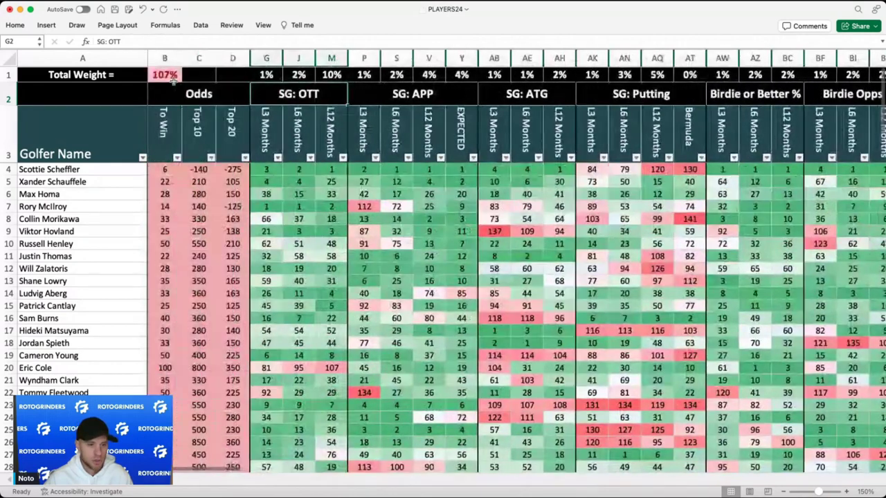
# - Seeing Total Weight at 107%, restore M1 to 3%
pyautogui.click(173, 78)
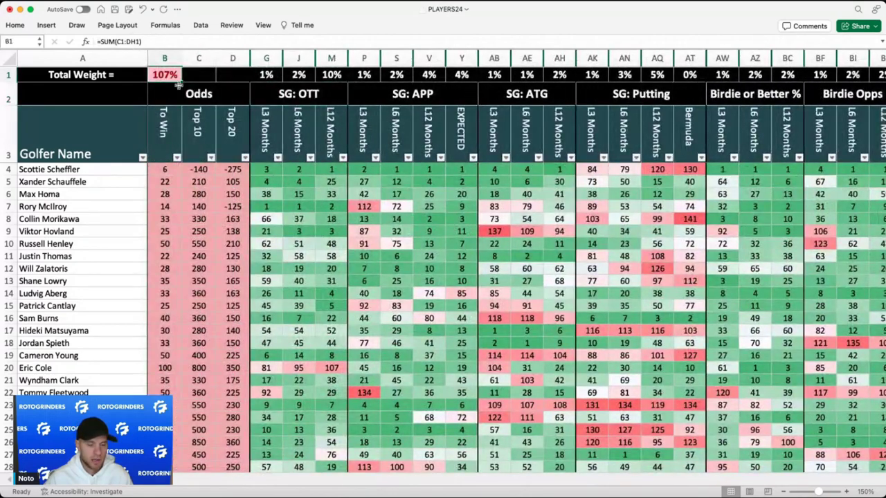
pyautogui.click(332, 75)
pyautogui.write('3')
pyautogui.press('Return')
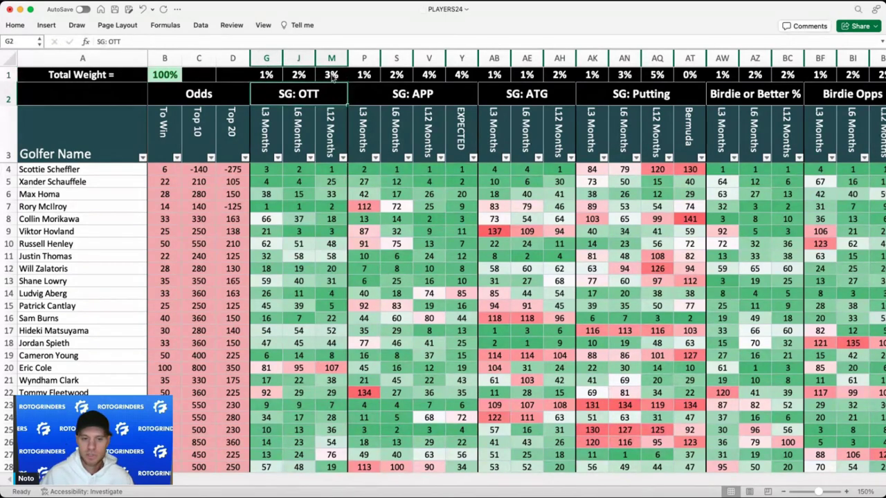
pyautogui.click(266, 74)
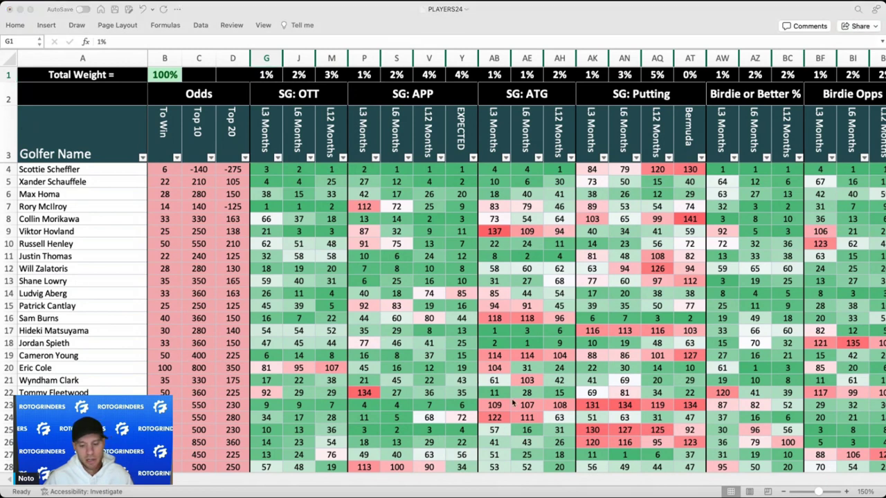
pyautogui.press('super+Tab')
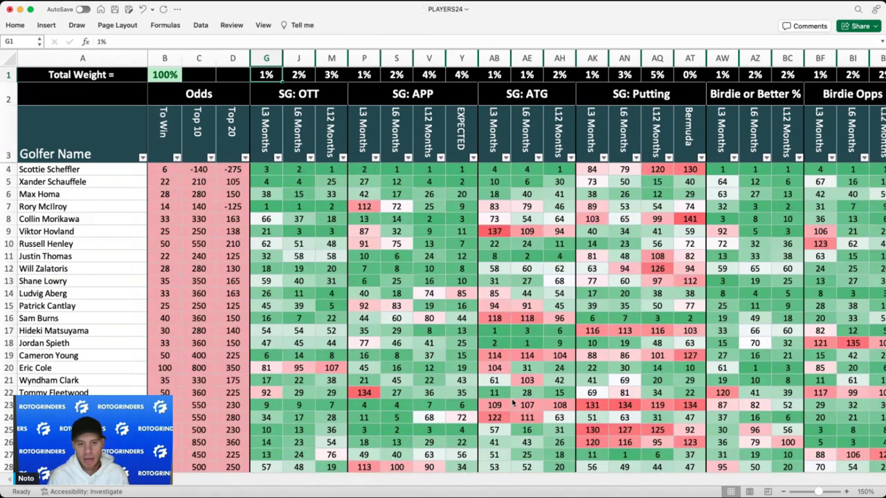
pyautogui.click(305, 111)
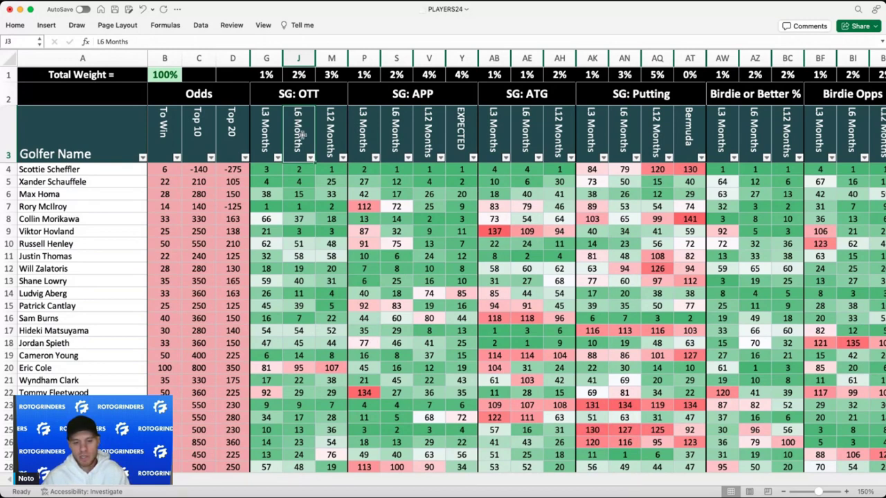
pyautogui.moveTo(280, 123)
pyautogui.mouseDown()
pyautogui.moveTo(273, 127)
pyautogui.moveTo(293, 127)
pyautogui.mouseUp()
pyautogui.moveTo(274, 79); pyautogui.dragTo(335, 76)
pyautogui.click(369, 77)
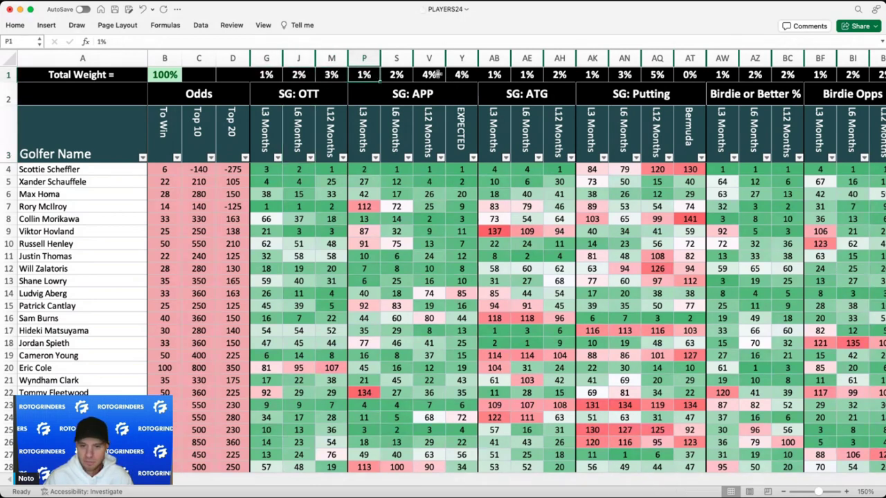
# - Sum the four SG: APP weights and inspect the EXPECTED column header and its Y4 value
pyautogui.moveTo(378, 75); pyautogui.dragTo(462, 74)
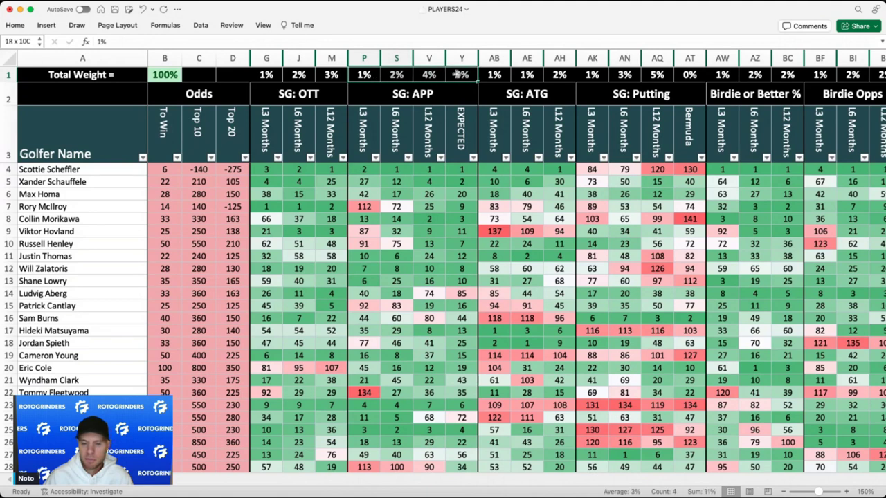
pyautogui.click(430, 117)
pyautogui.click(469, 120)
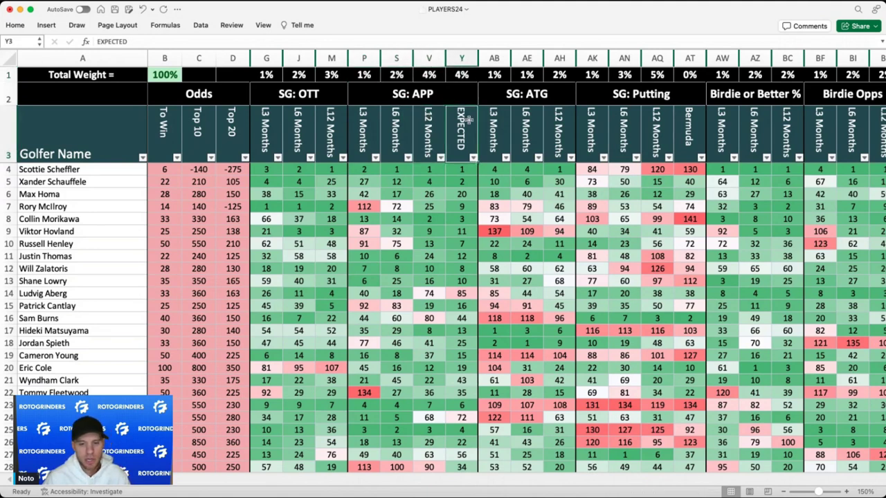
pyautogui.click(460, 171)
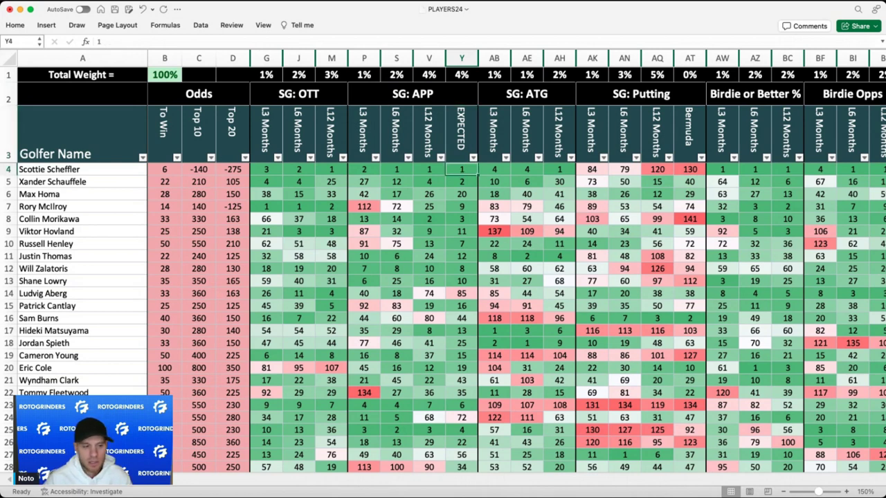
pyautogui.press('super+Tab')
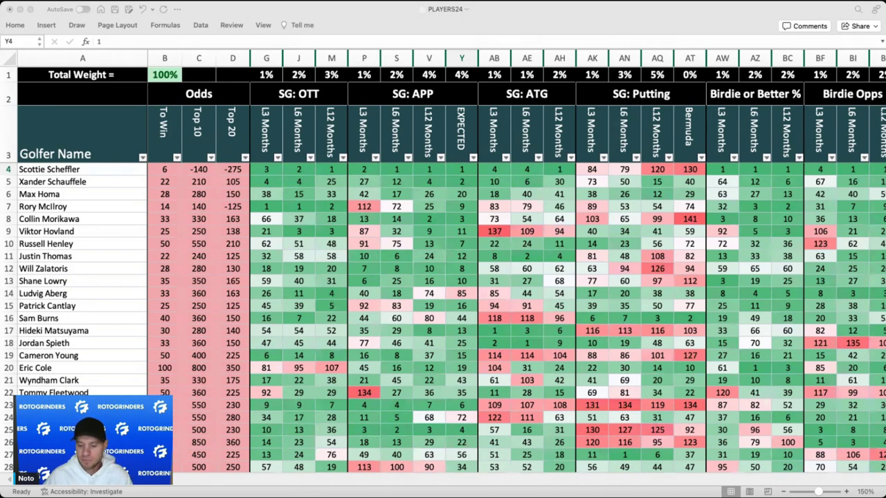
pyautogui.click(462, 58)
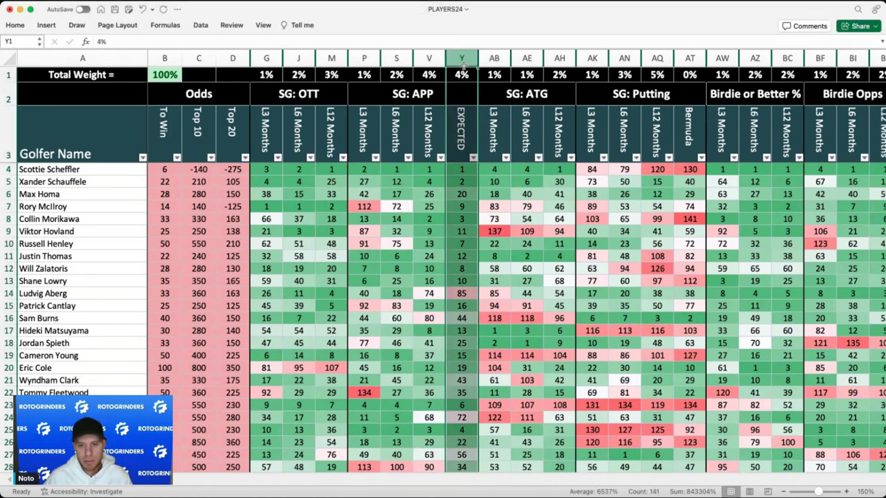
pyautogui.click(465, 159)
pyautogui.click(464, 173)
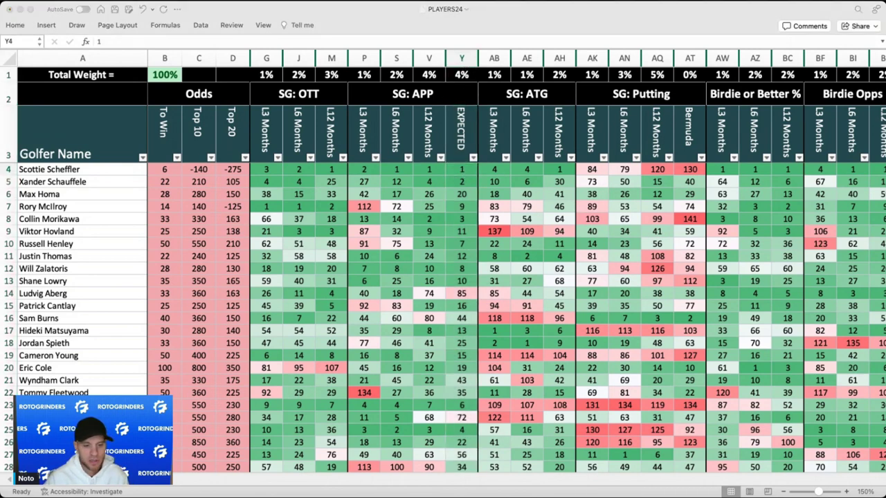
pyautogui.click(467, 173)
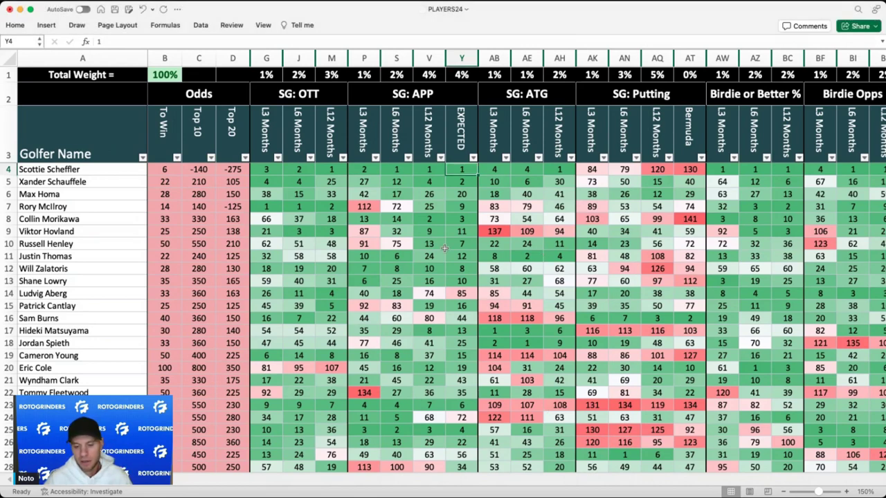
# - Sort golfers smallest to largest by EXPECTED approach rating and check the top values
pyautogui.click(473, 158)
pyautogui.click(485, 170)
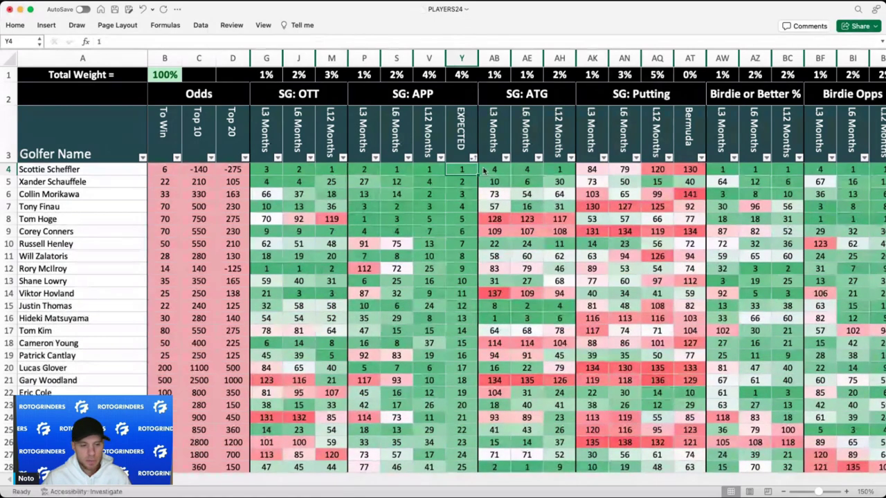
pyautogui.click(461, 220)
pyautogui.click(462, 183)
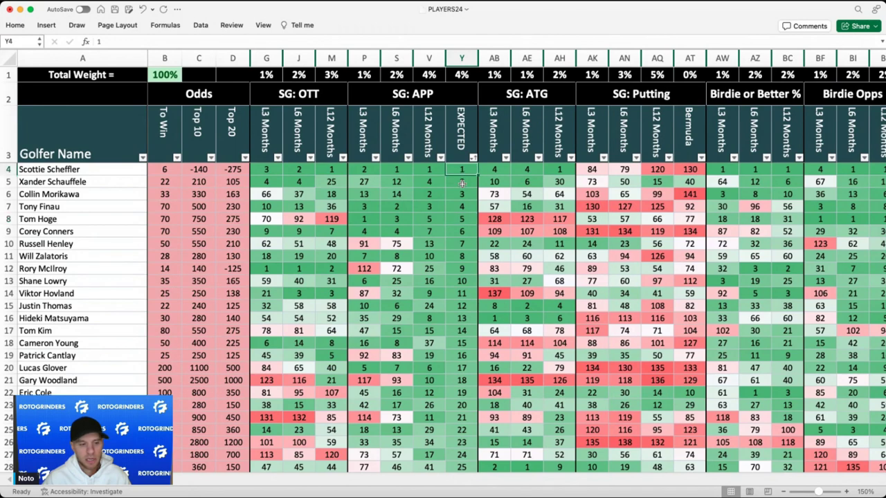
pyautogui.click(462, 193)
pyautogui.click(461, 206)
pyautogui.click(462, 218)
pyautogui.hscroll(6, 485, 213)
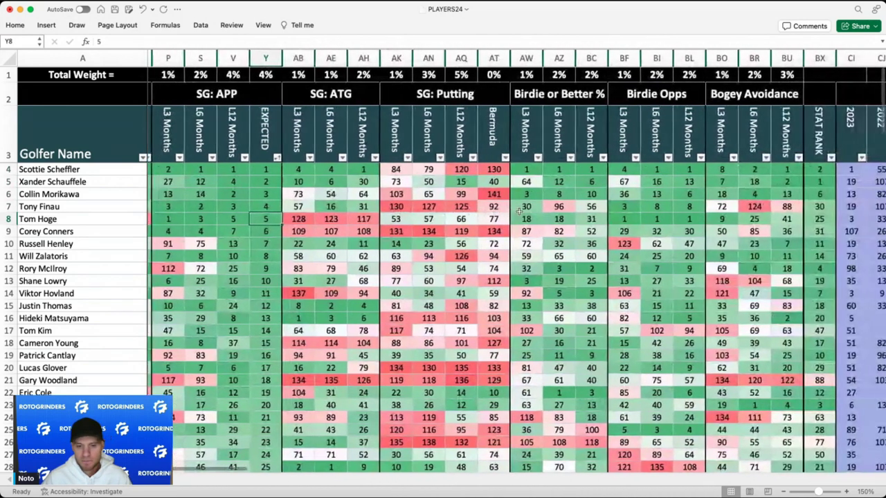
pyautogui.click(365, 150)
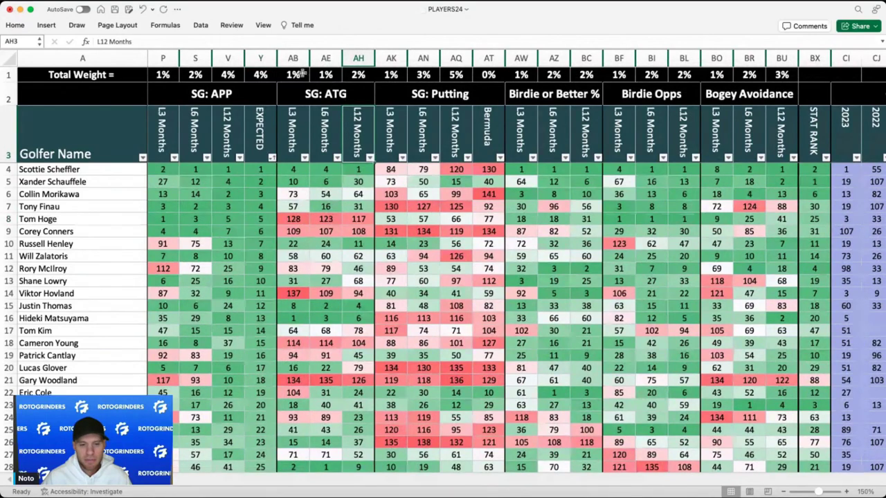
pyautogui.moveTo(292, 74); pyautogui.dragTo(475, 74)
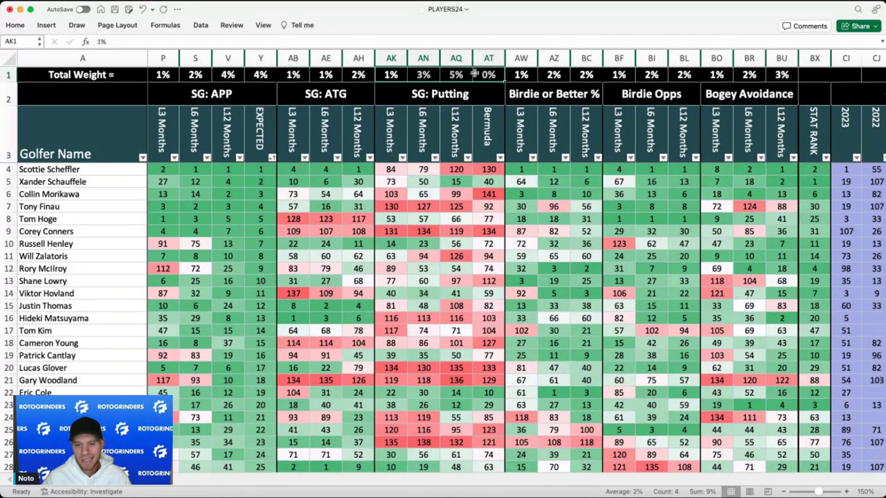
pyautogui.click(488, 206)
pyautogui.click(491, 135)
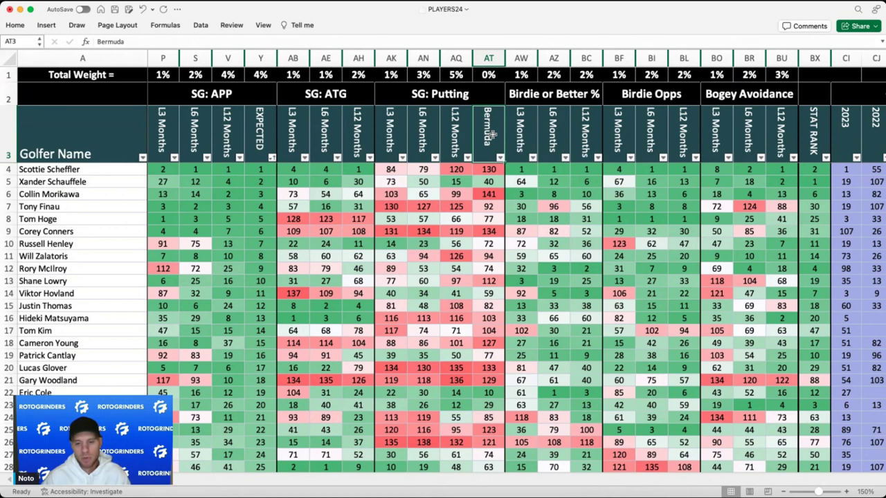
pyautogui.click(494, 192)
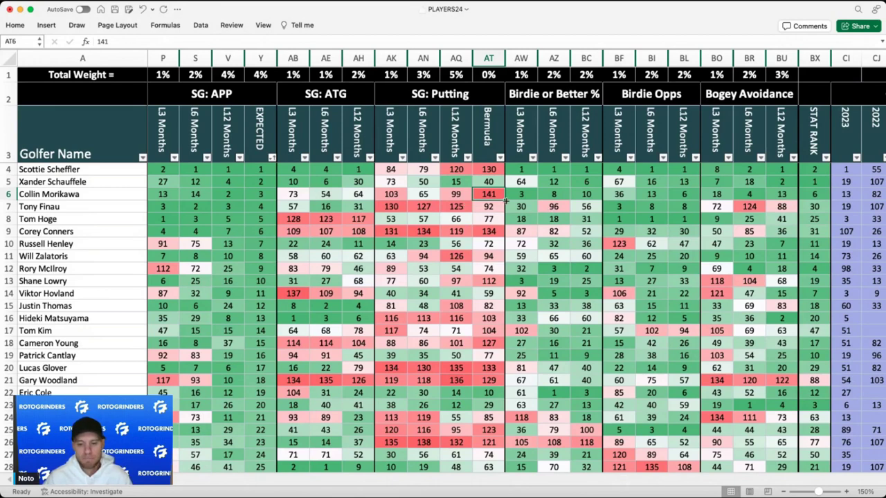
pyautogui.click(507, 171)
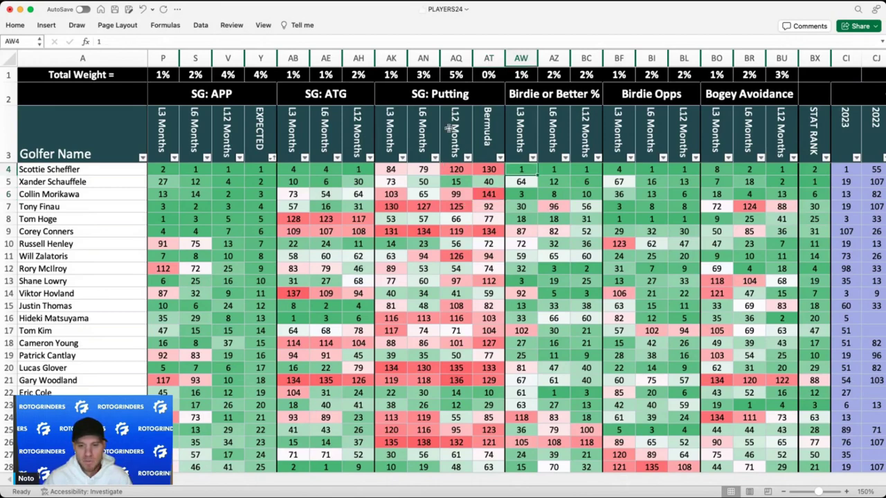
pyautogui.click(393, 76)
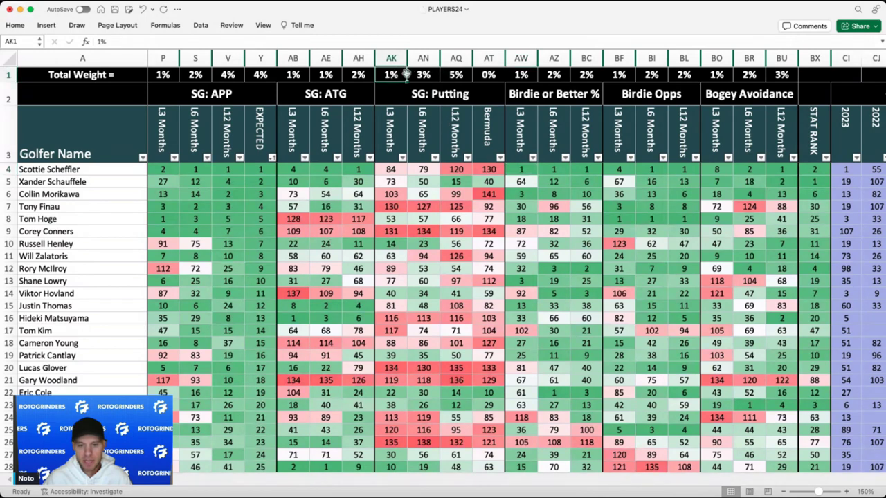
pyautogui.moveTo(396, 74); pyautogui.dragTo(455, 74)
pyautogui.click(398, 132)
pyautogui.click(421, 127)
pyautogui.click(455, 125)
pyautogui.hscroll(5, 513, 125)
pyautogui.moveTo(407, 74); pyautogui.dragTo(565, 74)
pyautogui.hscroll(1, 549, 177)
pyautogui.hscroll(3, 549, 177)
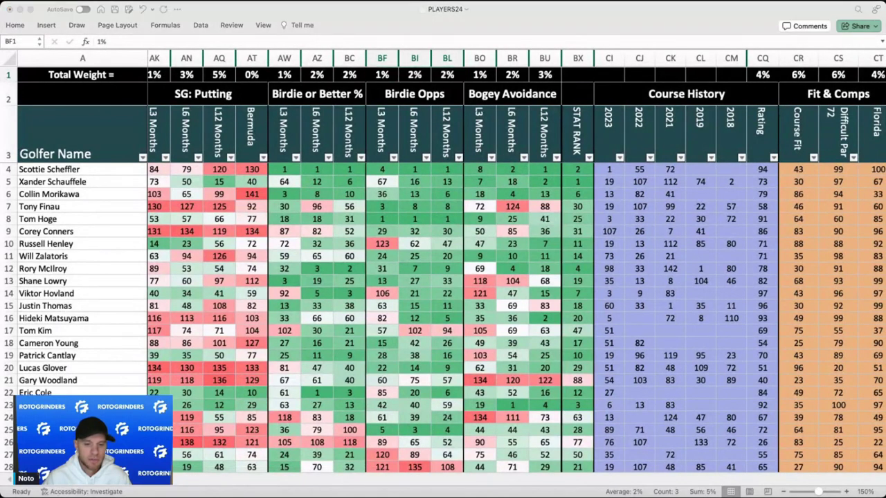
pyautogui.click(508, 73)
pyautogui.click(501, 258)
pyautogui.hscroll(6, 501, 258)
pyautogui.click(309, 58)
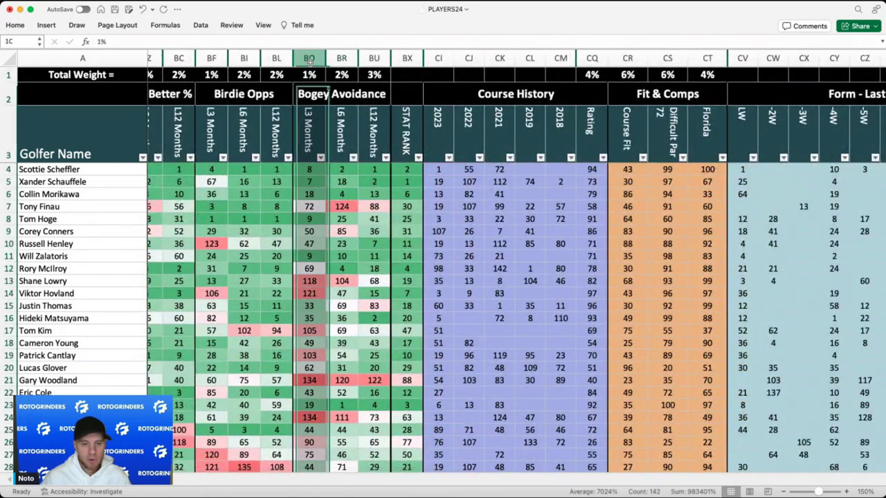
pyautogui.click(342, 206)
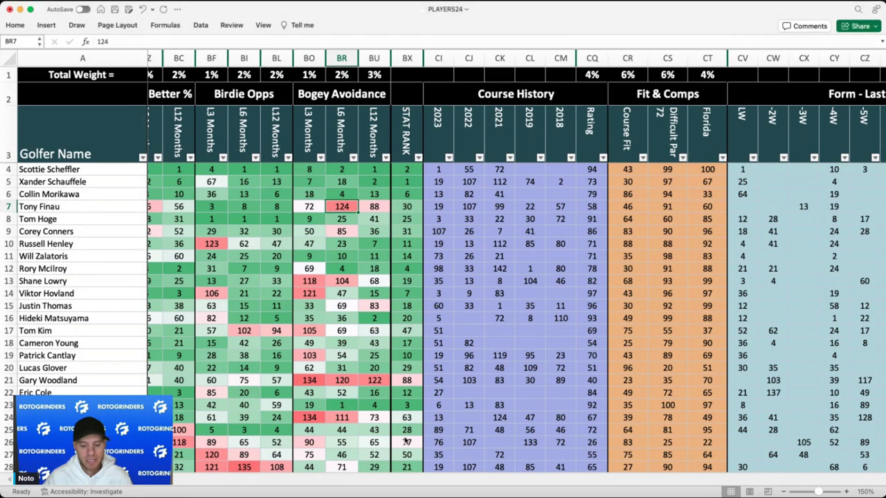
pyautogui.click(438, 206)
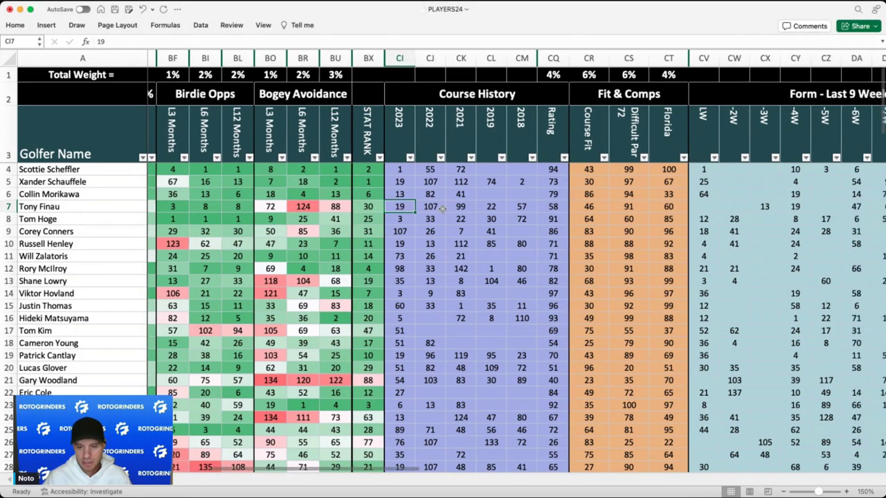
pyautogui.hscroll(3, 439, 173)
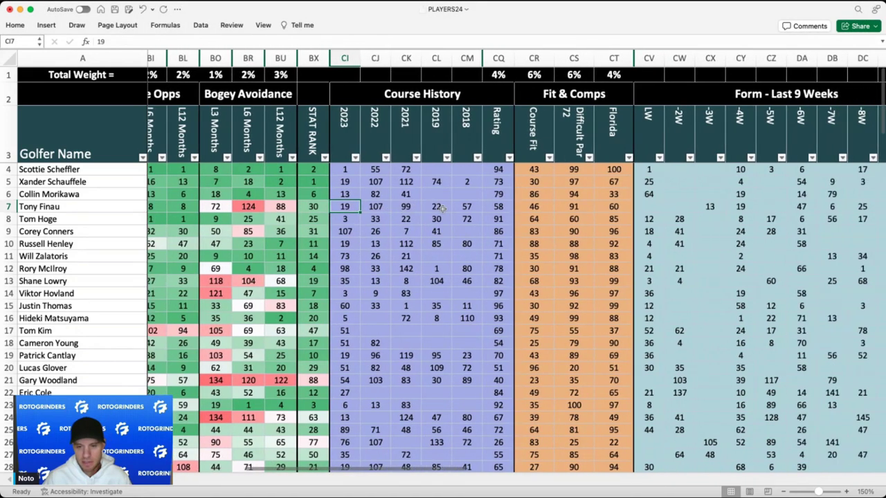
pyautogui.click(346, 135)
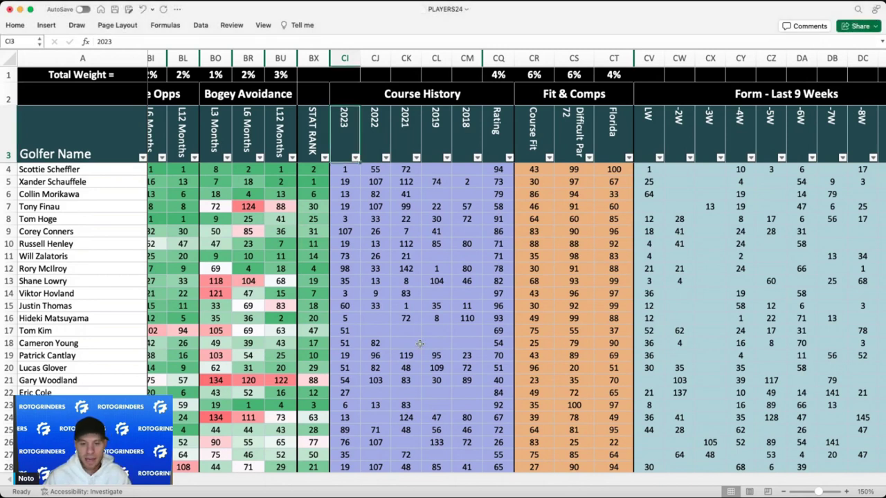
pyautogui.click(496, 130)
pyautogui.click(499, 74)
pyautogui.click(499, 61)
pyautogui.click(467, 207)
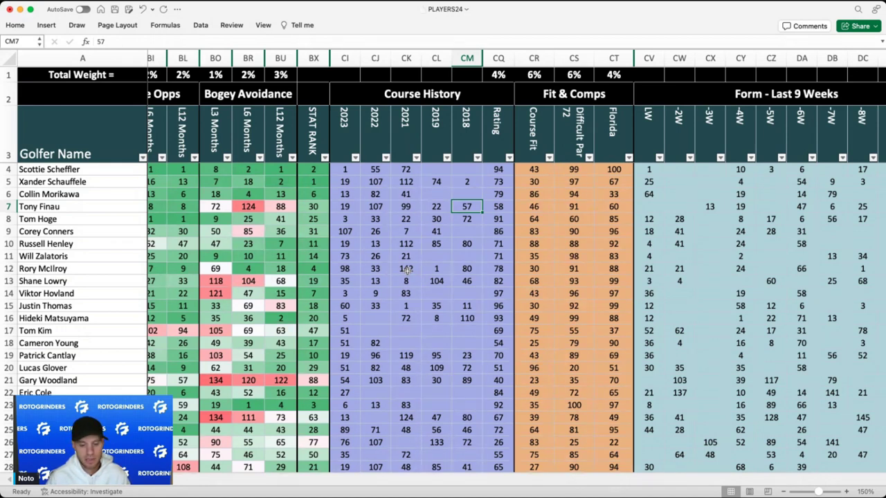
pyautogui.click(477, 267)
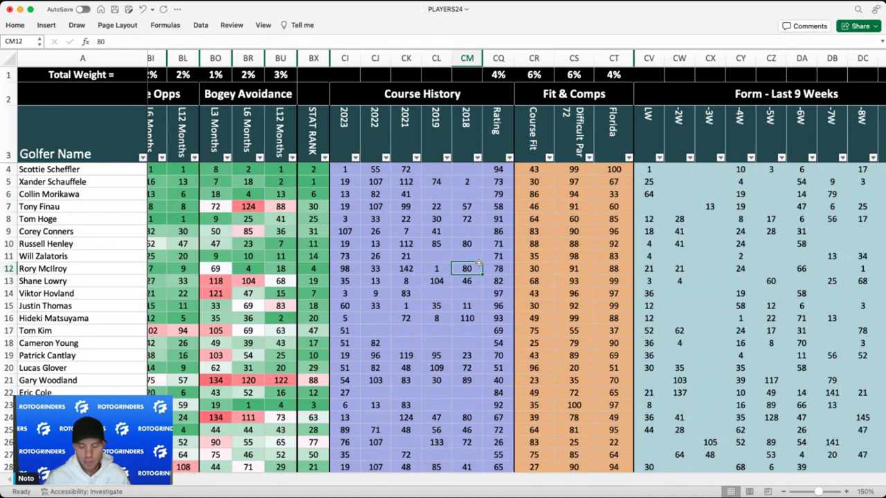
pyautogui.click(473, 216)
pyautogui.click(473, 193)
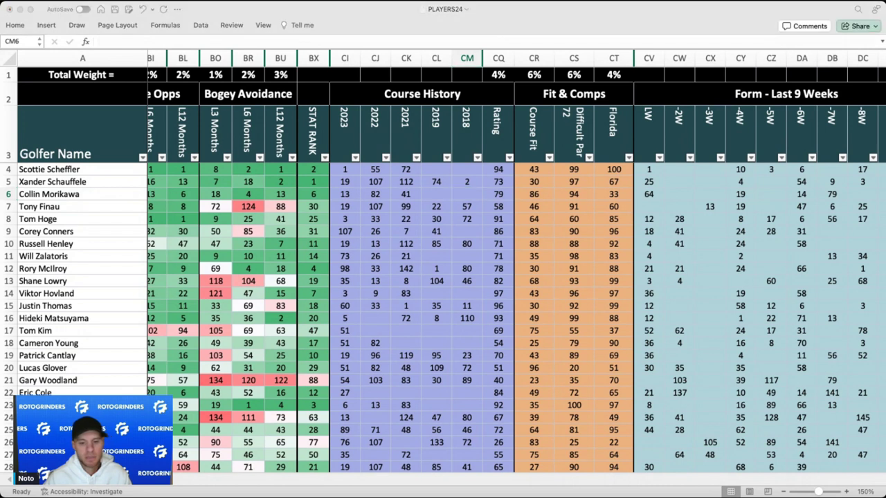
pyautogui.click(431, 272)
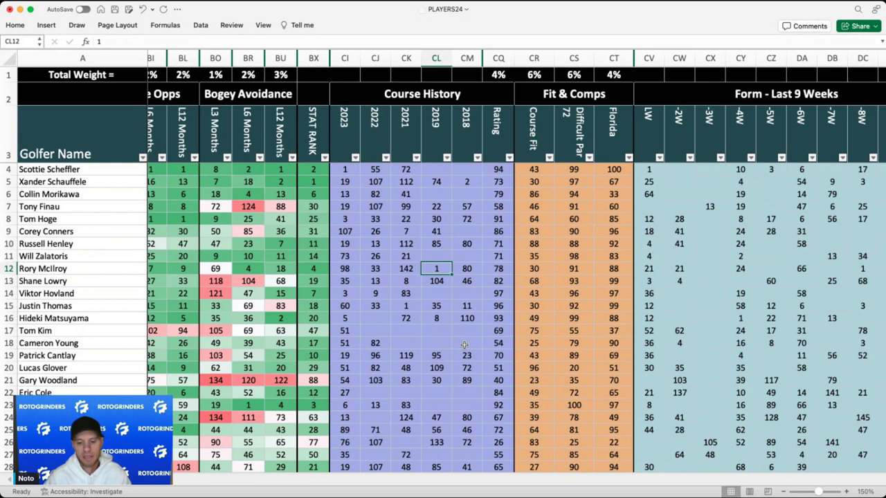
pyautogui.click(460, 268)
pyautogui.click(446, 268)
pyautogui.click(412, 268)
pyautogui.click(386, 268)
pyautogui.click(351, 268)
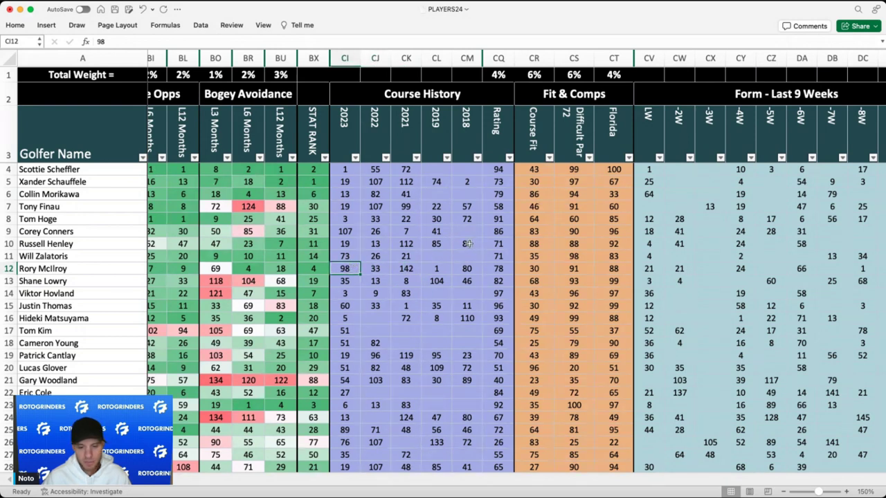
pyautogui.click(408, 205)
# - Inspect the Course Fit header and the scores for row 7 and the top golfer
pyautogui.hscroll(2, 409, 202)
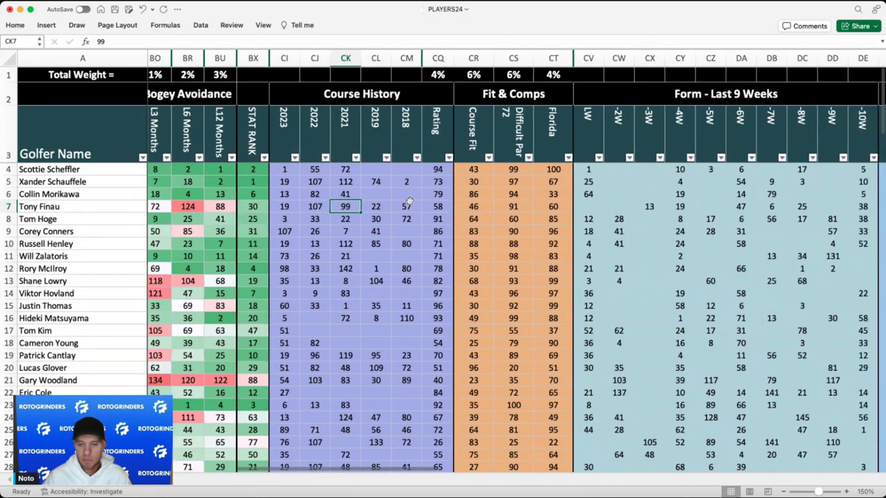
pyautogui.click(474, 136)
pyautogui.hscroll(5, 473, 136)
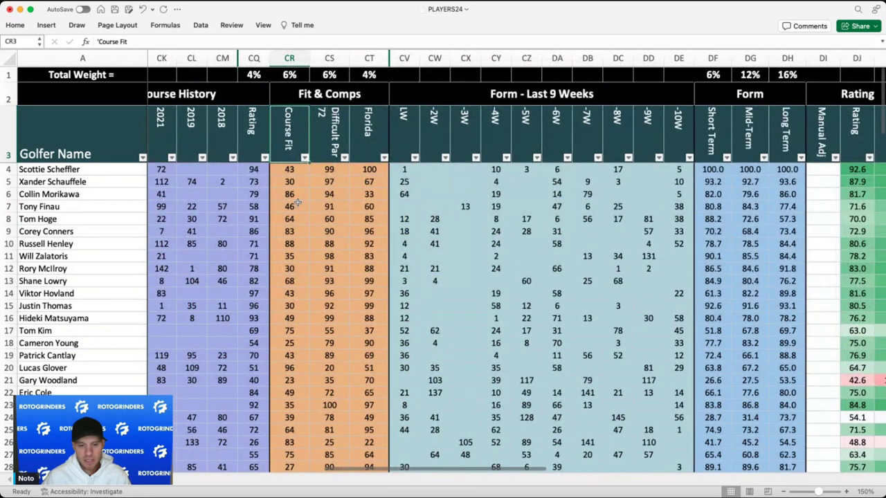
pyautogui.click(297, 203)
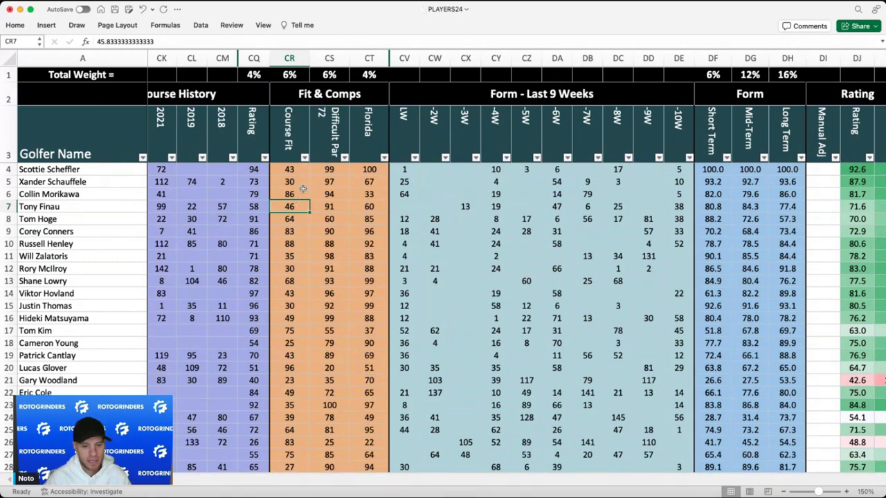
pyautogui.click(295, 141)
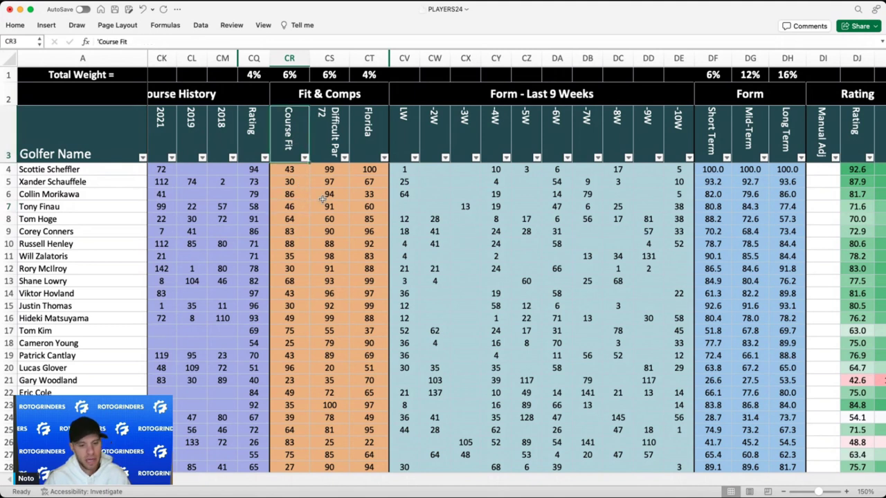
pyautogui.click(296, 175)
# - Check the Difficult Par 72 column scores for rows 5 and 8 and copy the column
pyautogui.click(337, 133)
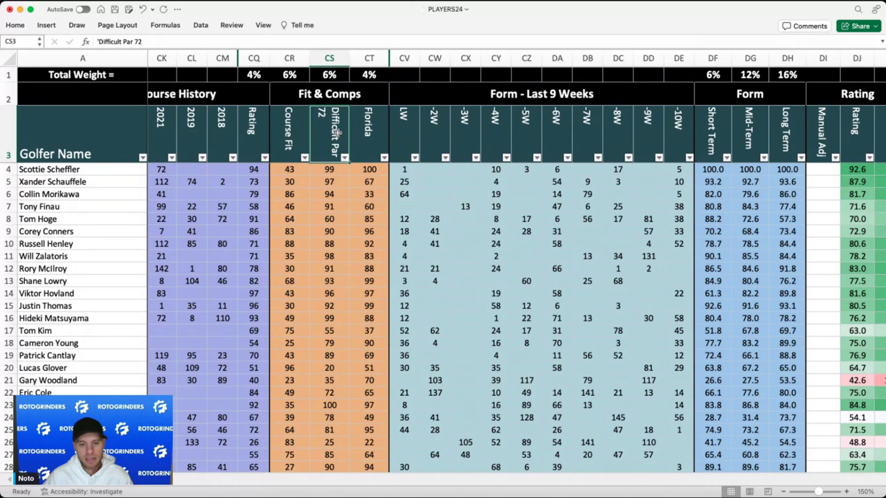
pyautogui.click(330, 179)
pyautogui.click(330, 137)
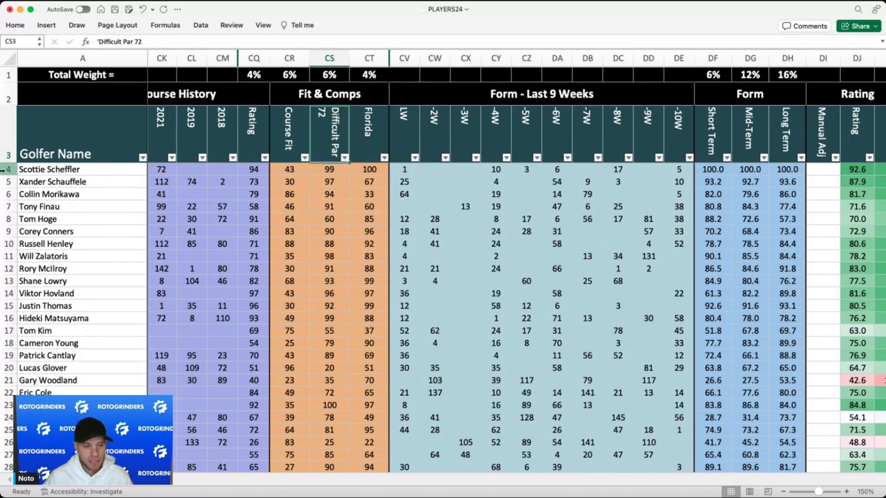
pyautogui.press('super+c')
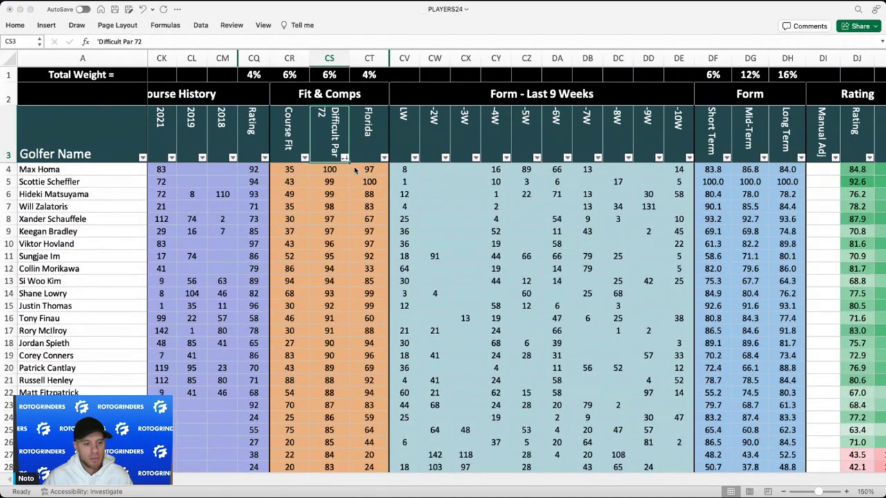
pyautogui.click(335, 219)
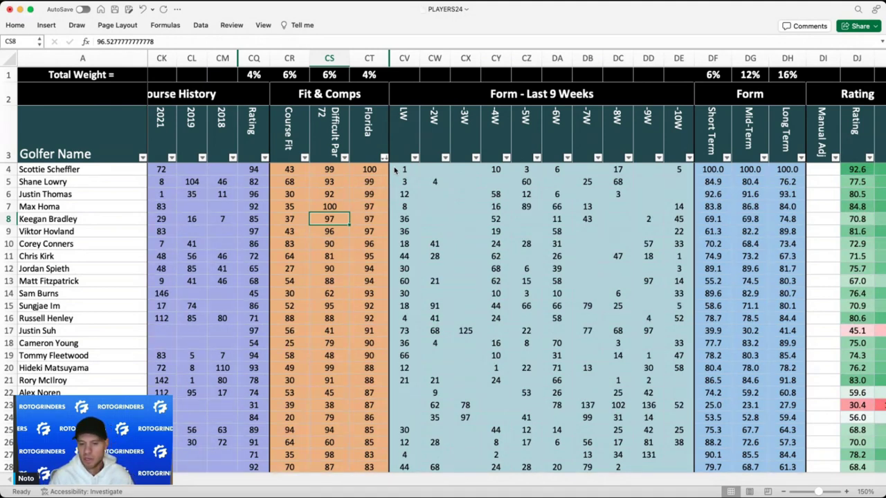
# - Check the Florida comp scores for the top rows and row 11's -2W form result
pyautogui.click(369, 170)
pyautogui.click(369, 181)
pyautogui.click(371, 195)
pyautogui.click(370, 206)
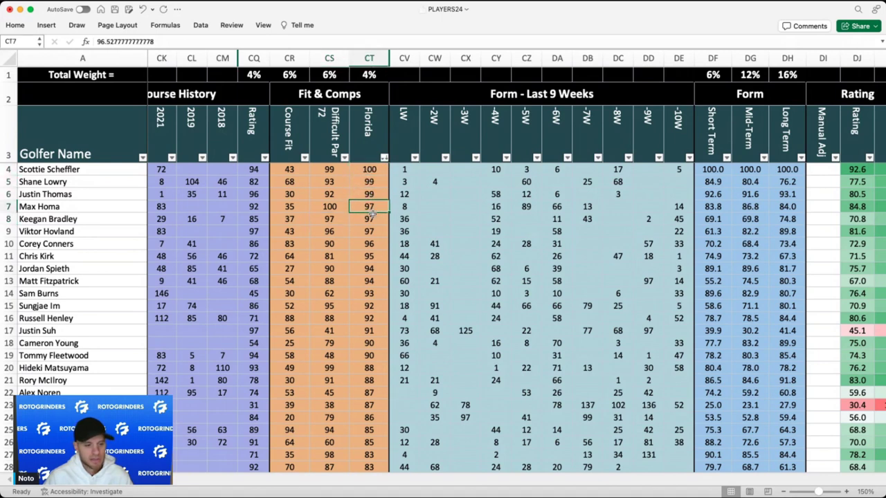
pyautogui.click(371, 218)
pyautogui.click(421, 255)
pyautogui.hscroll(7, 420, 254)
pyautogui.hscroll(-1, 420, 255)
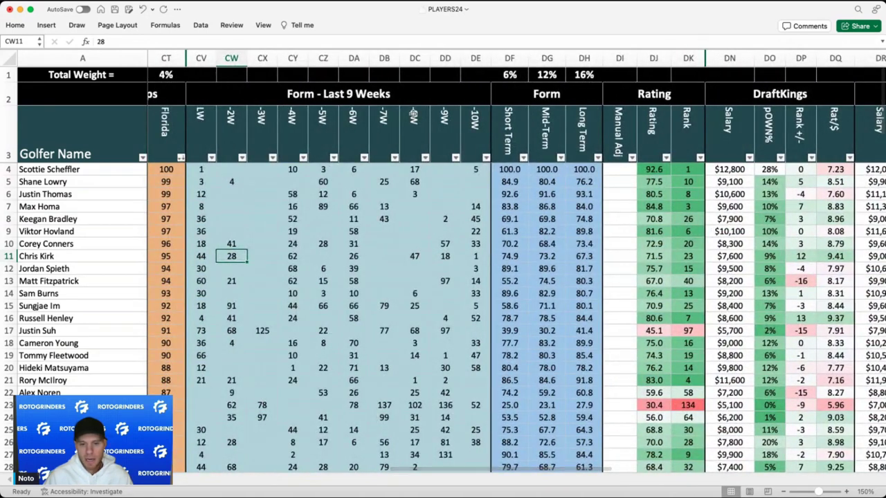
pyautogui.click(204, 125)
pyautogui.moveTo(204, 125); pyautogui.dragTo(477, 128)
pyautogui.click(476, 230)
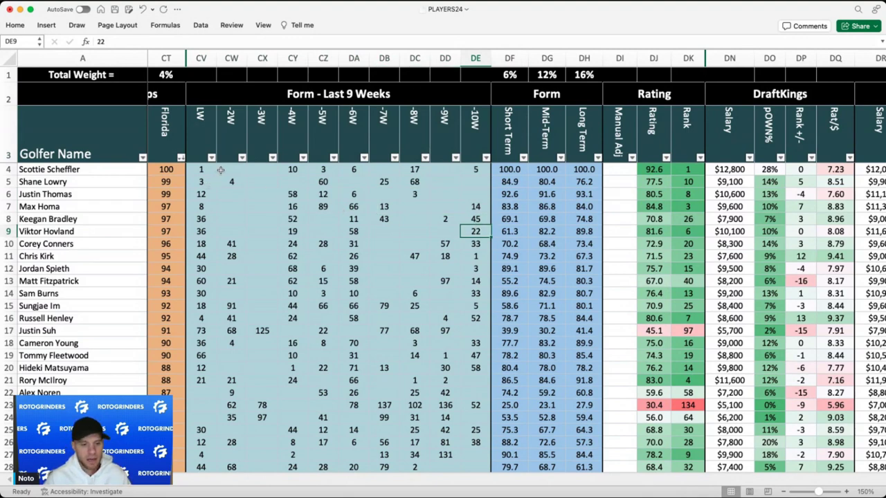
pyautogui.click(260, 220)
pyautogui.hscroll(-1, 260, 220)
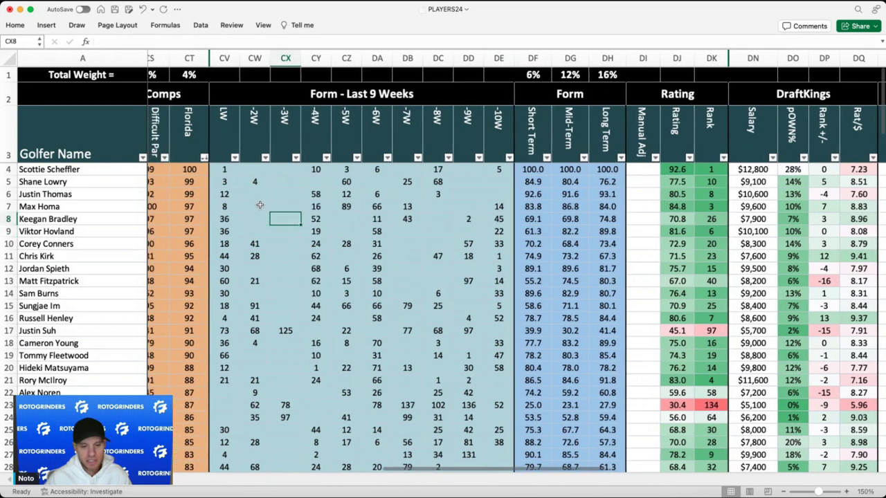
pyautogui.click(407, 219)
pyautogui.moveTo(406, 213); pyautogui.dragTo(499, 171)
pyautogui.click(227, 169)
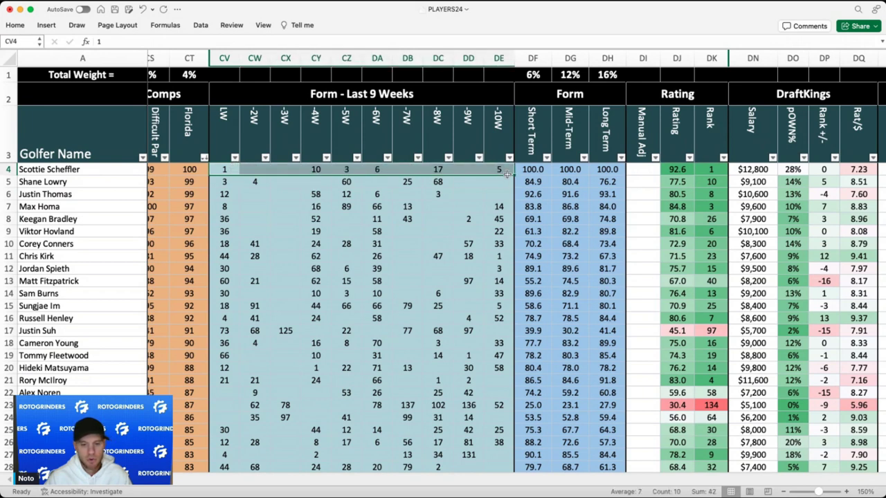
pyautogui.click(346, 170)
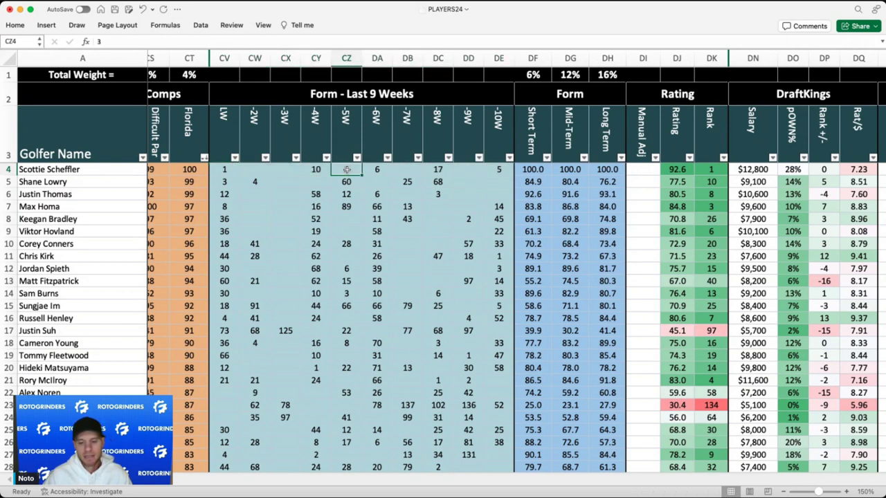
pyautogui.click(448, 245)
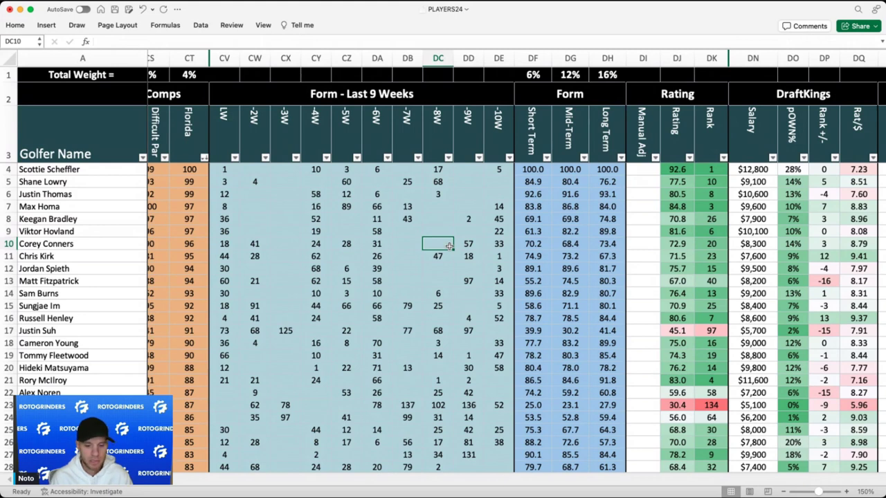
pyautogui.click(449, 267)
pyautogui.click(464, 229)
pyautogui.scroll(-1, 464, 228)
pyautogui.scroll(-1, 463, 229)
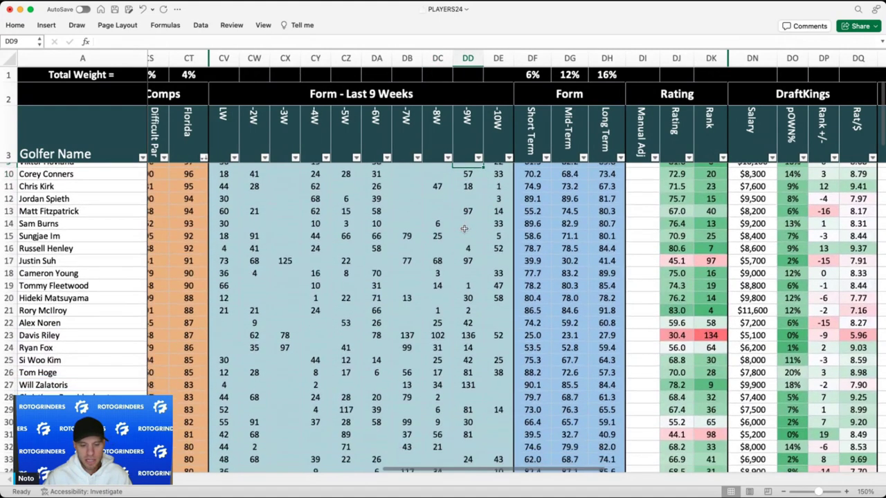
pyautogui.scroll(-1, 463, 229)
pyautogui.hscroll(-1, 464, 229)
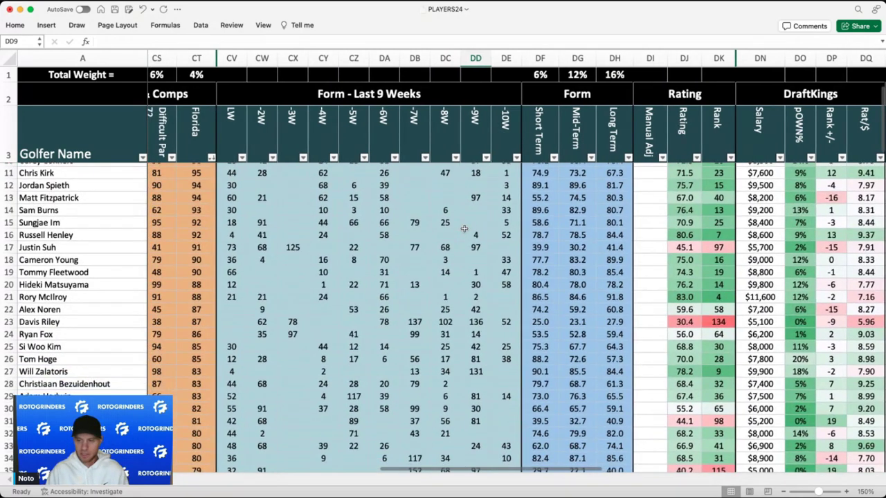
pyautogui.press('super+f')
pyautogui.write('eric co')
pyautogui.press('Return')
pyautogui.hscroll(5, 424, 357)
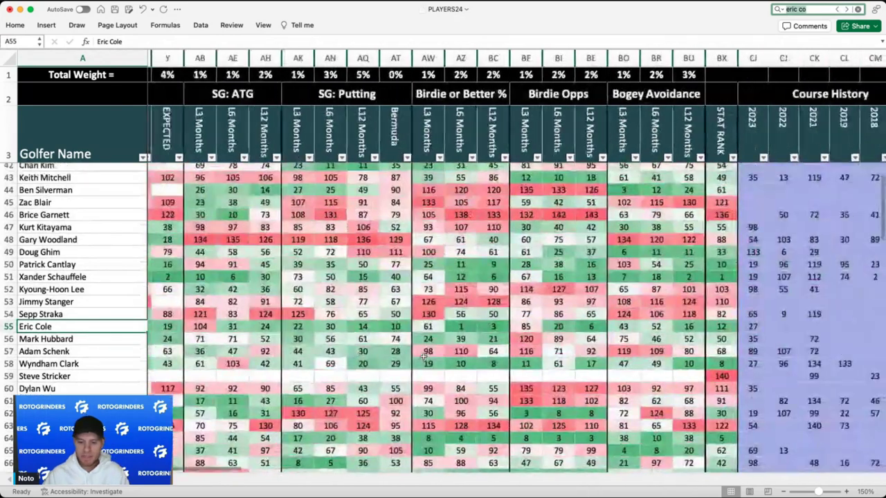
pyautogui.hscroll(10, 424, 356)
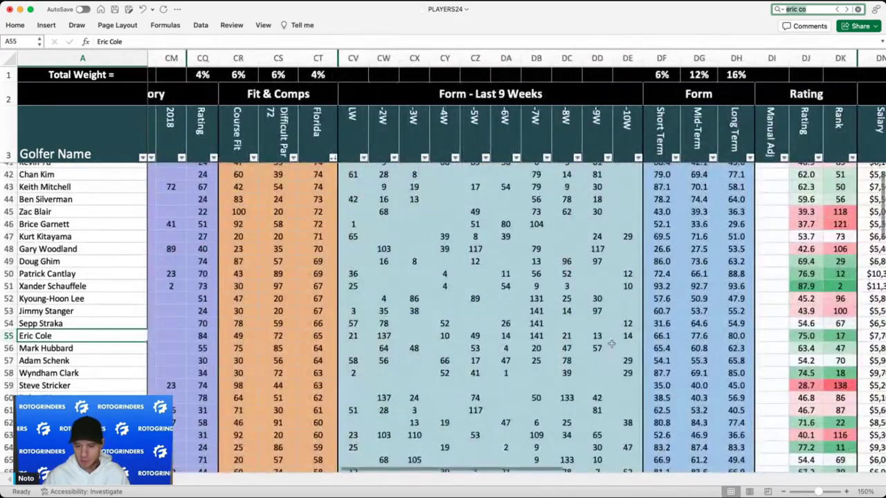
pyautogui.moveTo(615, 341); pyautogui.dragTo(388, 305)
pyautogui.click(388, 305)
pyautogui.hscroll(4, 449, 342)
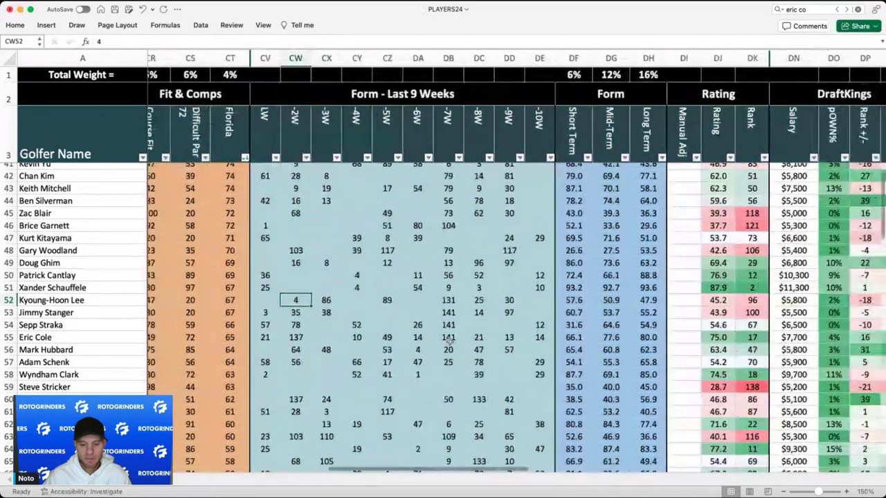
pyautogui.click(476, 337)
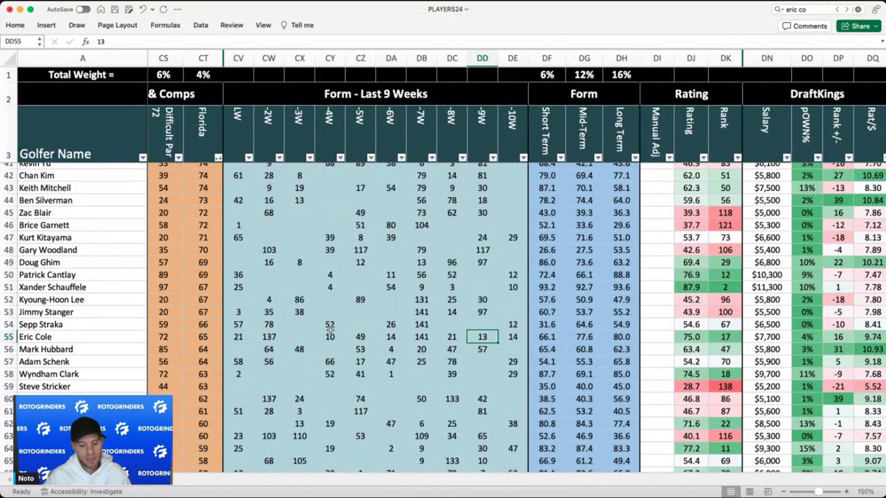
pyautogui.scroll(-5, 331, 330)
pyautogui.scroll(-6, 341, 375)
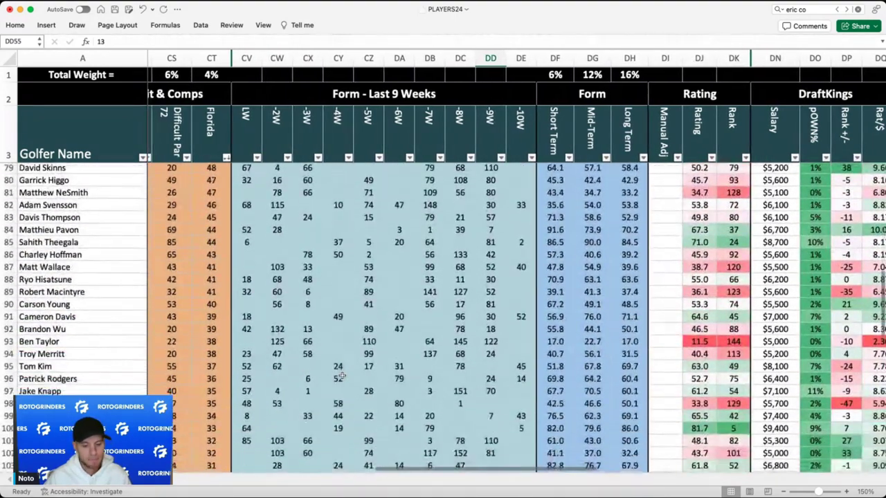
pyautogui.scroll(19, 342, 375)
pyautogui.scroll(5, 341, 376)
pyautogui.hscroll(1, 341, 376)
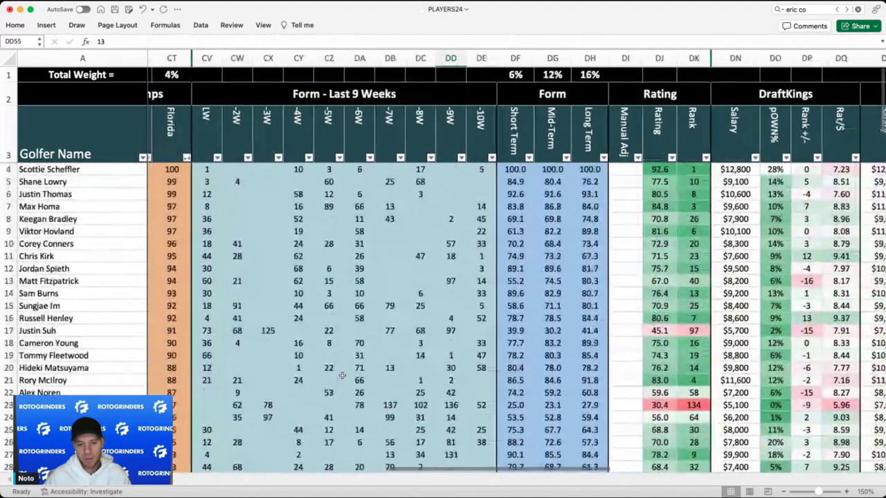
pyautogui.click(375, 185)
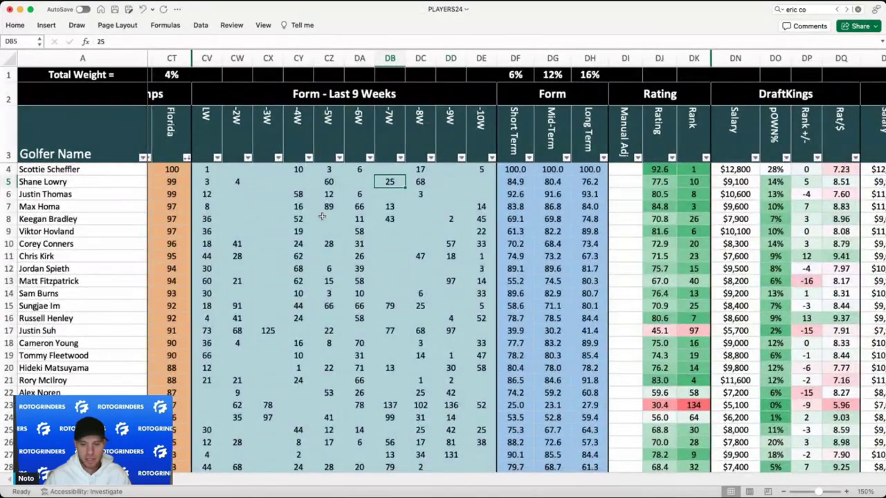
pyautogui.hscroll(5, 322, 217)
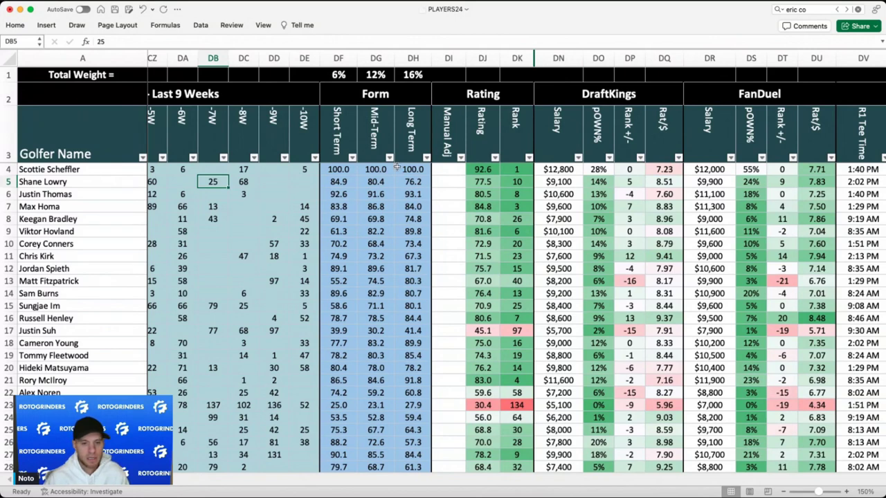
pyautogui.click(339, 58)
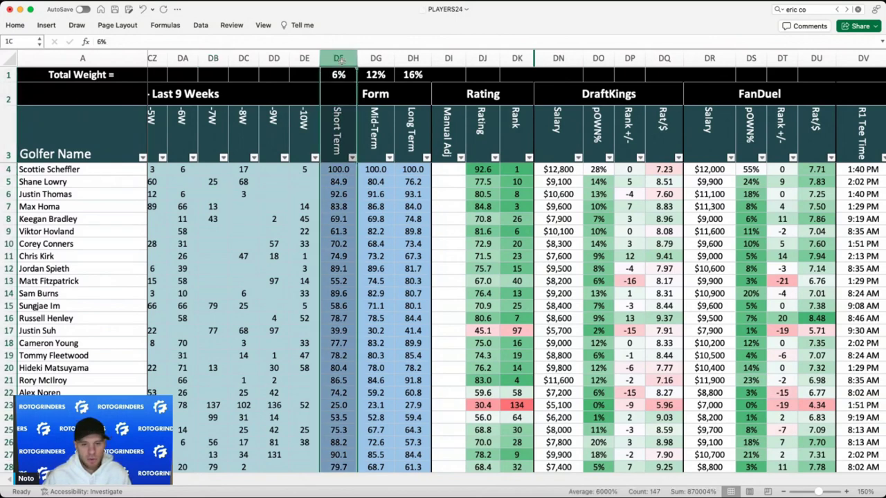
pyautogui.moveTo(340, 60); pyautogui.dragTo(413, 59)
pyautogui.click(350, 75)
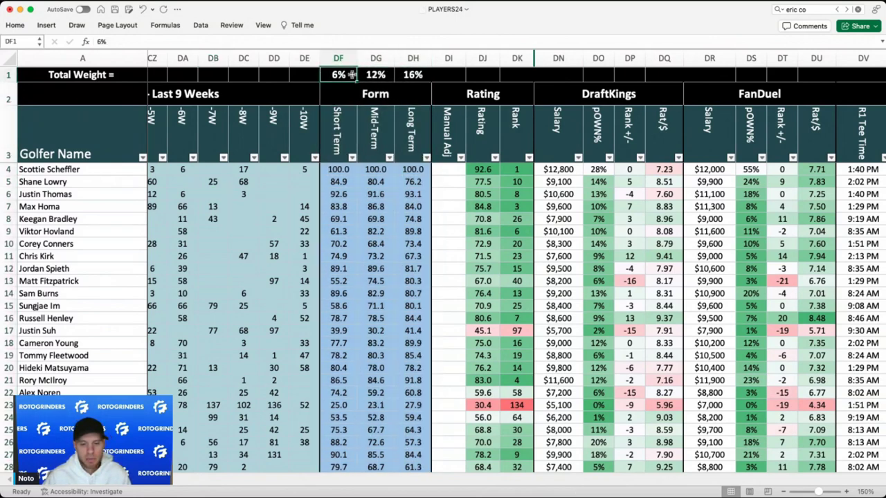
pyautogui.click(346, 122)
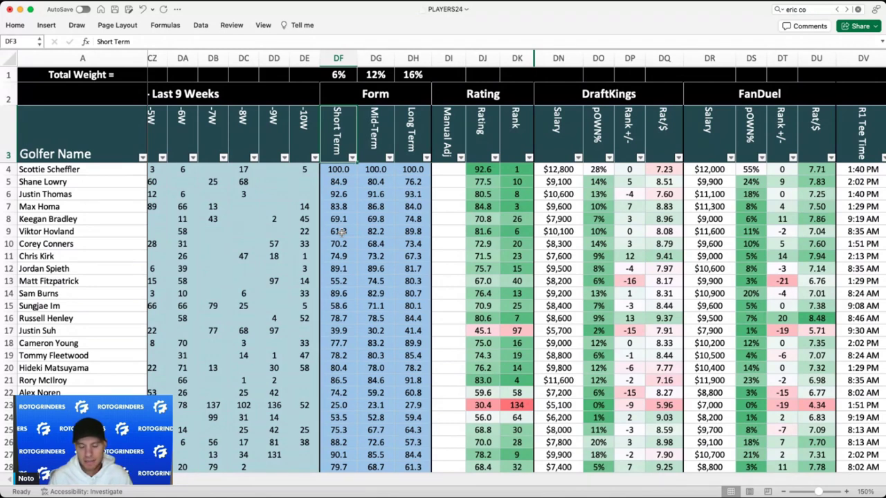
pyautogui.click(380, 229)
pyautogui.hscroll(-5, 380, 226)
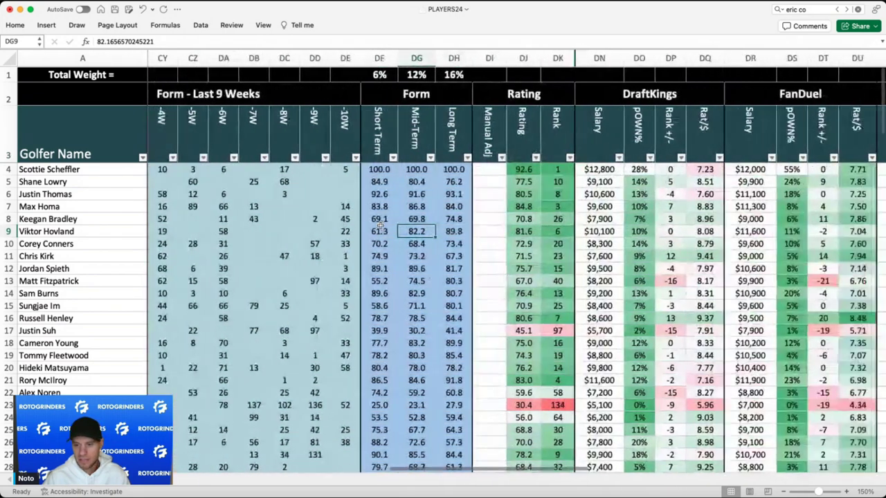
pyautogui.click(524, 135)
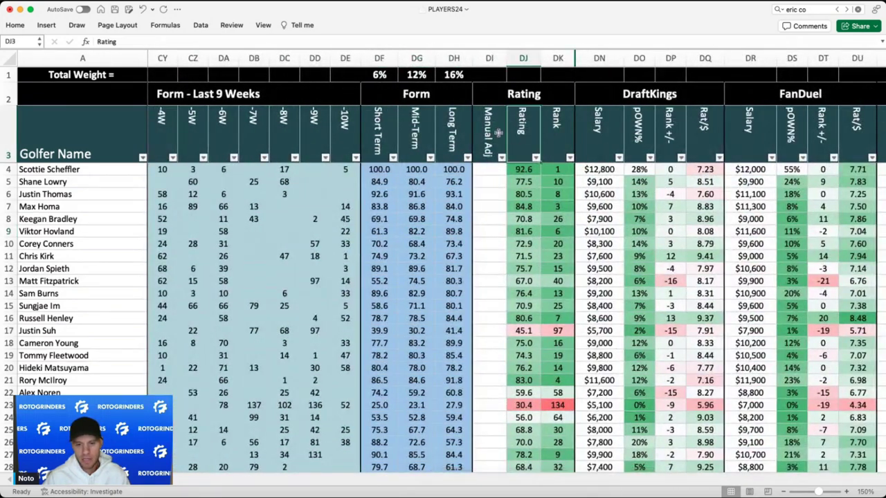
pyautogui.click(424, 74)
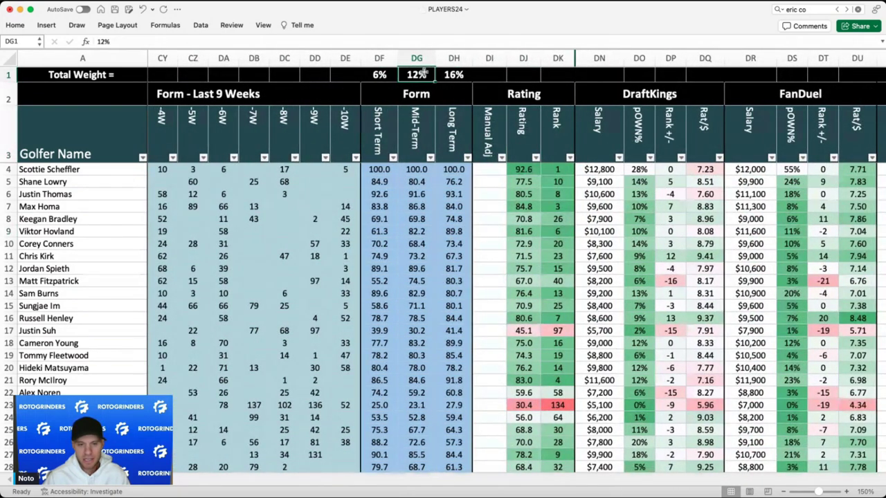
pyautogui.click(10, 74)
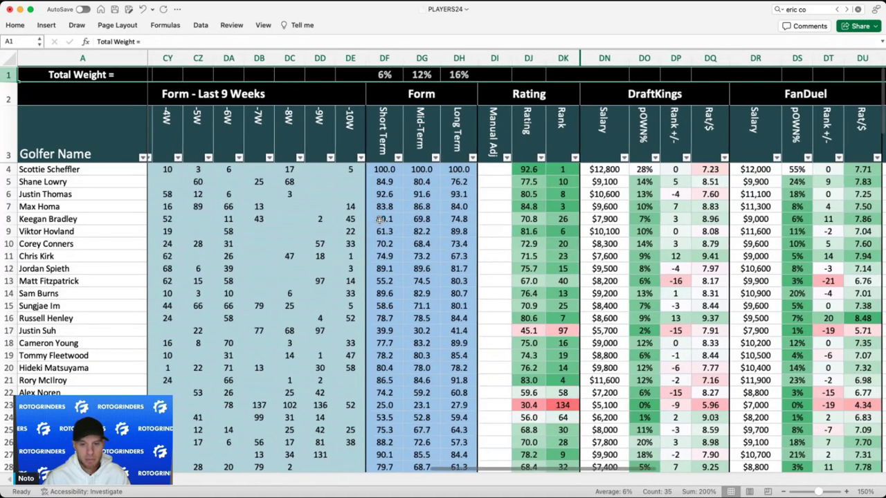
pyautogui.hscroll(-10, 380, 219)
pyautogui.hscroll(10, 380, 219)
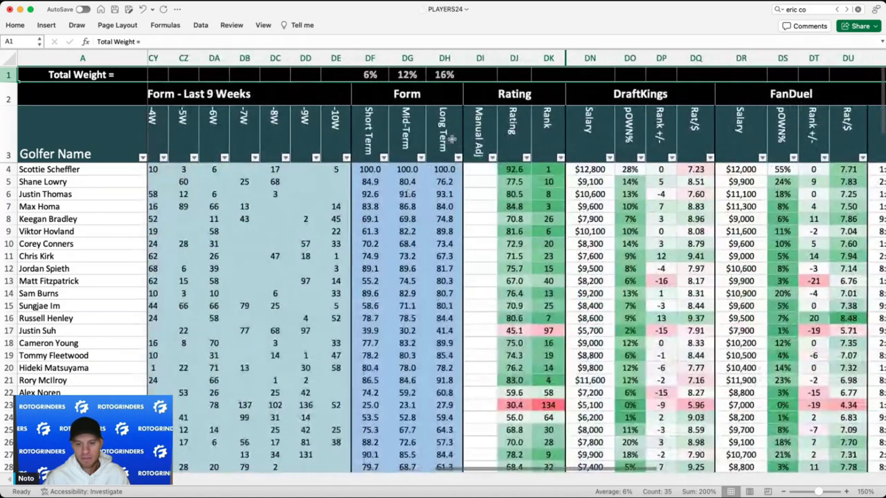
# - Review Hideki Matsuyama's figures: $9,800 DraftKings salary, -4W finish of 1, last-week finish of 12
pyautogui.click(476, 132)
pyautogui.click(478, 217)
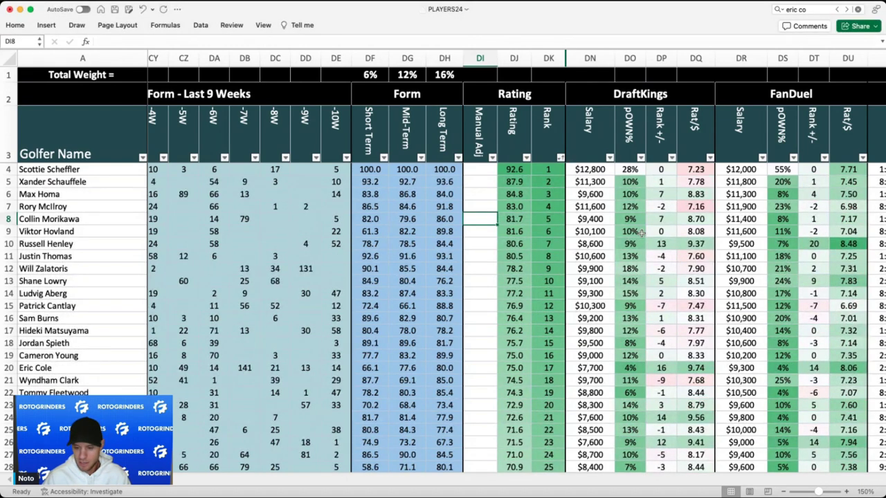
pyautogui.scroll(-1, 642, 233)
pyautogui.scroll(1, 642, 233)
pyautogui.hscroll(4, 642, 234)
pyautogui.click(580, 342)
pyautogui.click(560, 330)
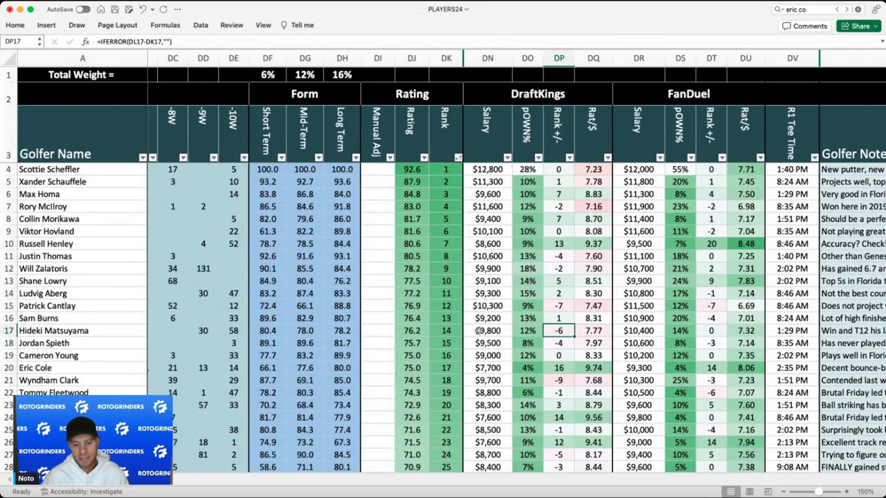
pyautogui.click(477, 331)
pyautogui.hscroll(-3, 477, 331)
pyautogui.hscroll(-6, 477, 331)
pyautogui.click(318, 330)
pyautogui.click(227, 331)
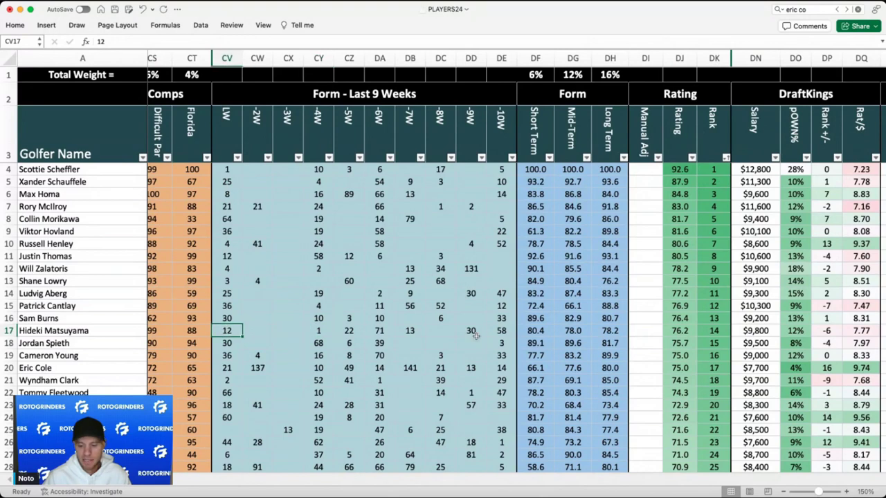
# - Enter a 10% manual adjustment in Matsuyama's Manual Adj cell
pyautogui.hscroll(3, 528, 335)
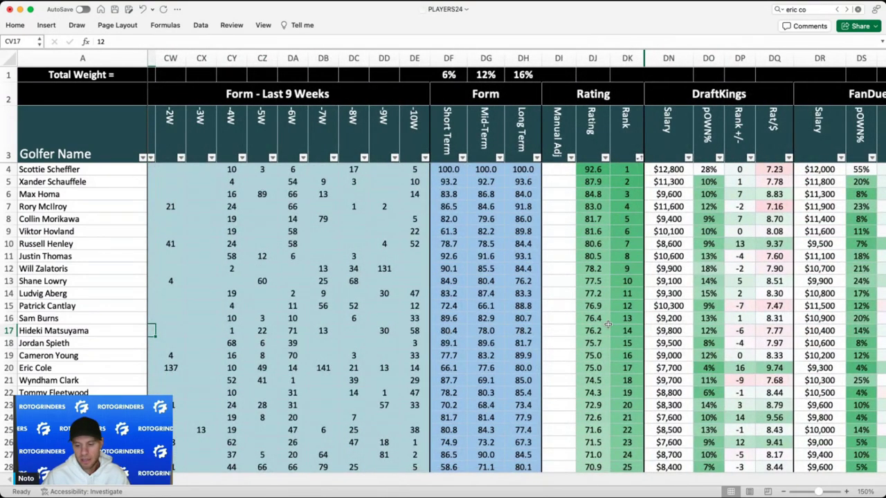
pyautogui.hscroll(3, 607, 324)
pyautogui.click(453, 325)
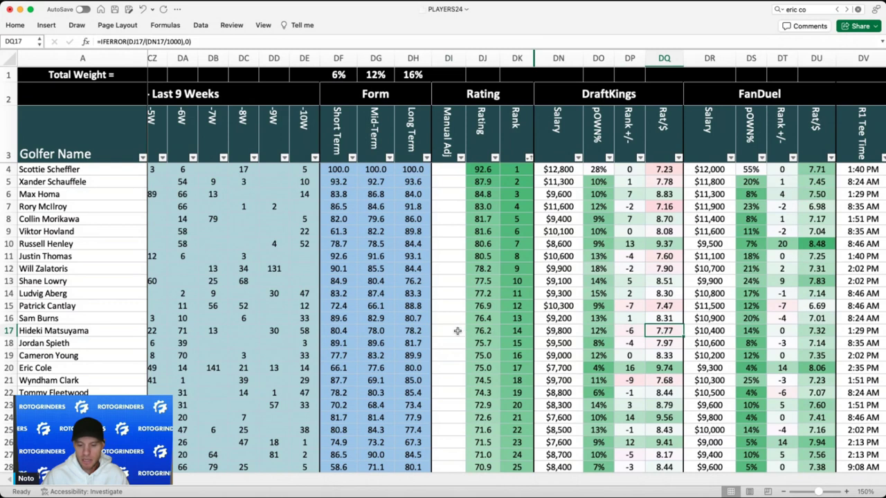
pyautogui.write('10%')
pyautogui.press('Return')
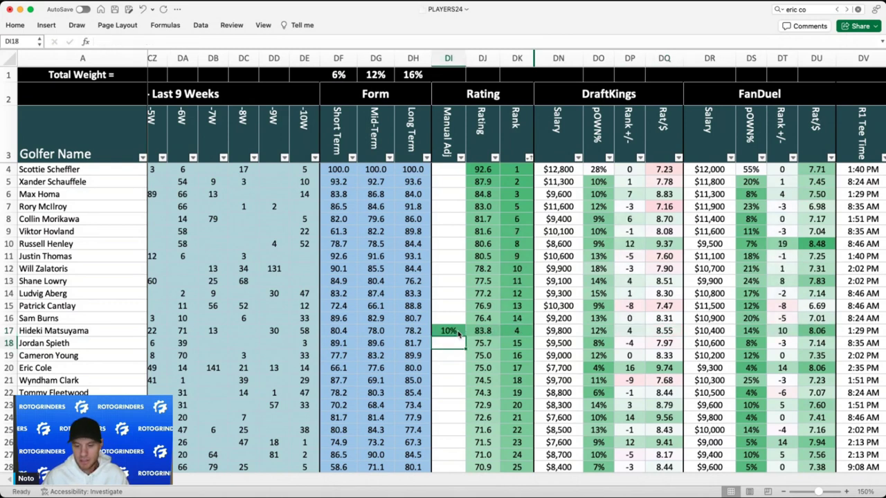
# - Check Matsuyama's recalculated rating per dollar and rank change, then delete the 10% adjustment
pyautogui.click(458, 334)
pyautogui.click(663, 330)
pyautogui.click(620, 332)
pyautogui.click(449, 331)
pyautogui.press('Delete')
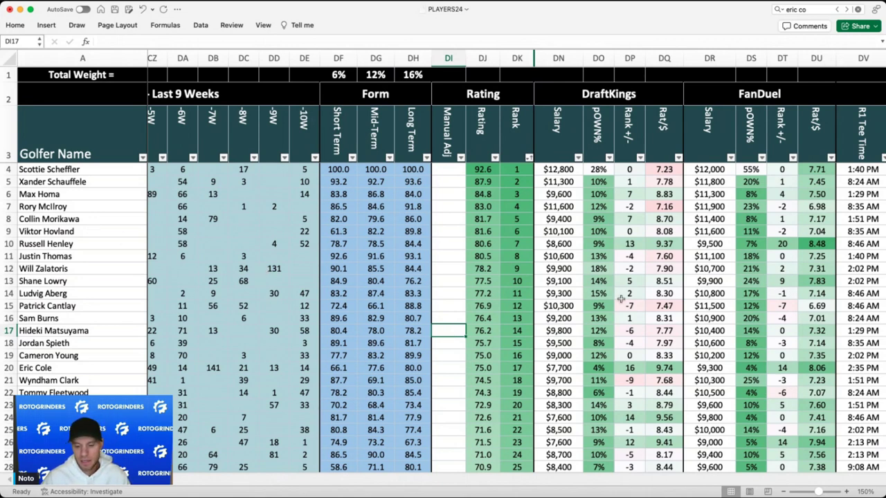
pyautogui.click(537, 284)
pyautogui.scroll(-1, 536, 287)
pyautogui.scroll(1, 536, 287)
pyautogui.hscroll(5, 443, 297)
pyautogui.scroll(-5, 360, 315)
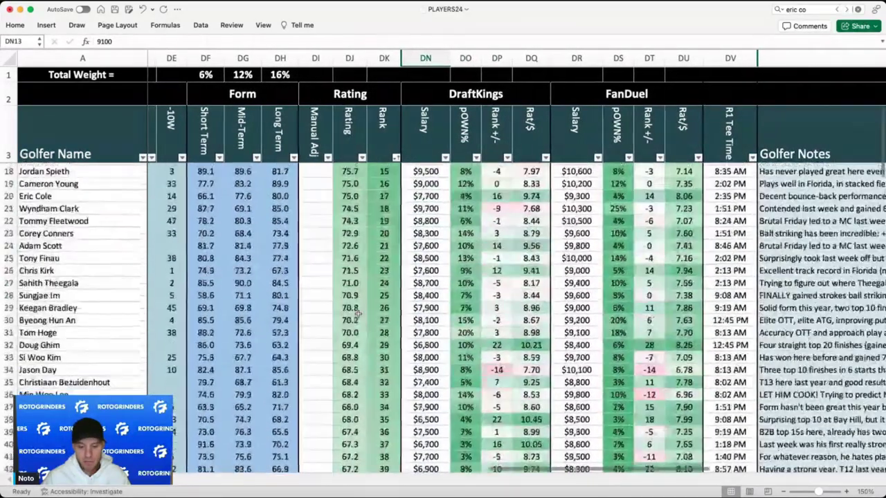
pyautogui.scroll(5, 359, 315)
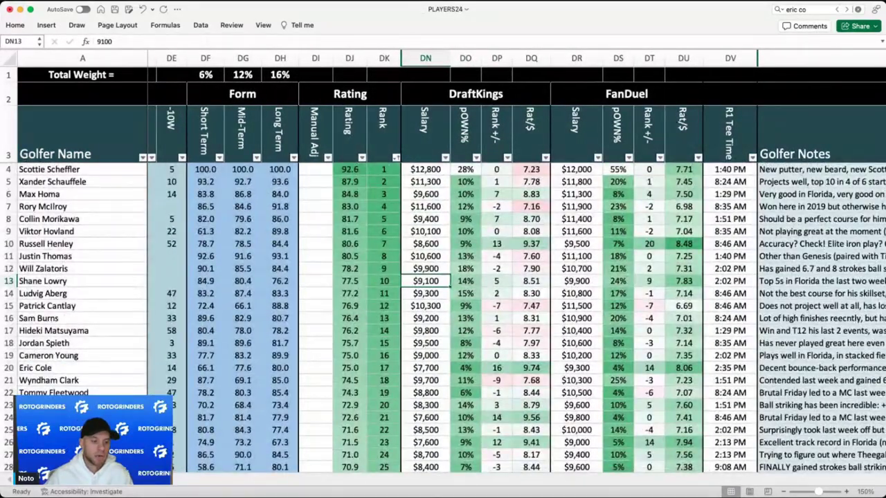
pyautogui.click(533, 280)
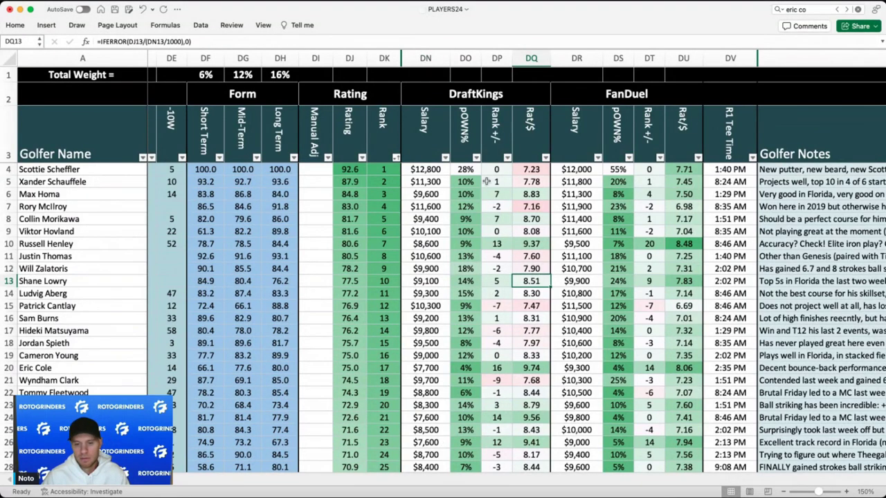
pyautogui.click(467, 58)
pyautogui.click(618, 58)
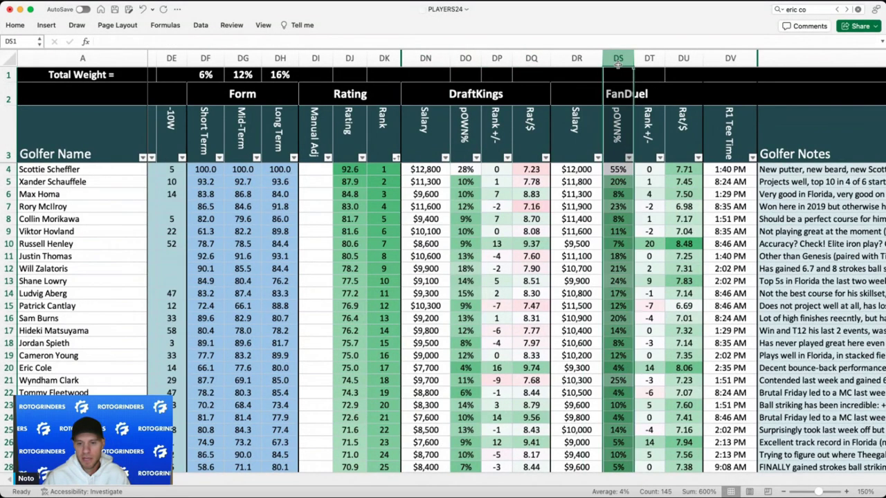
pyautogui.click(495, 124)
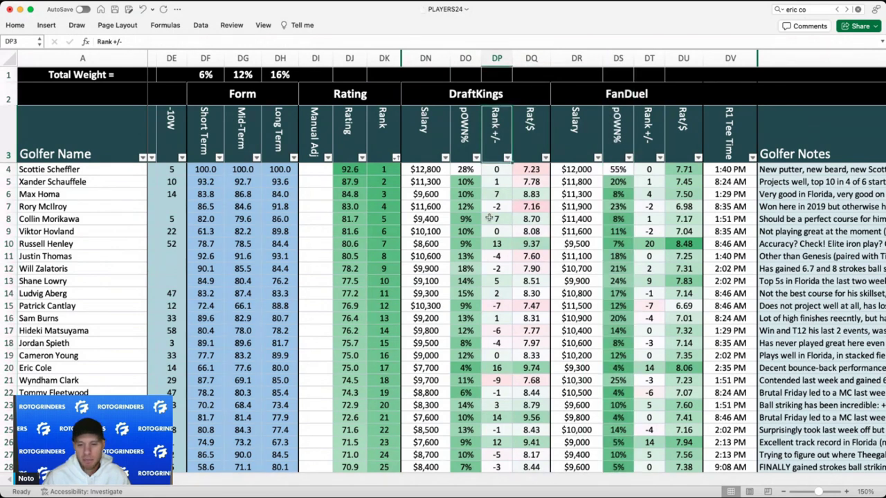
pyautogui.click(498, 192)
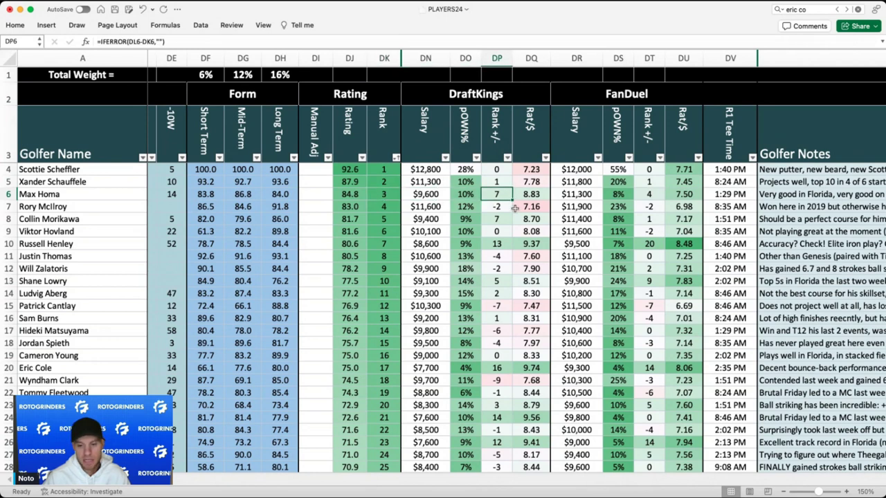
pyautogui.click(386, 196)
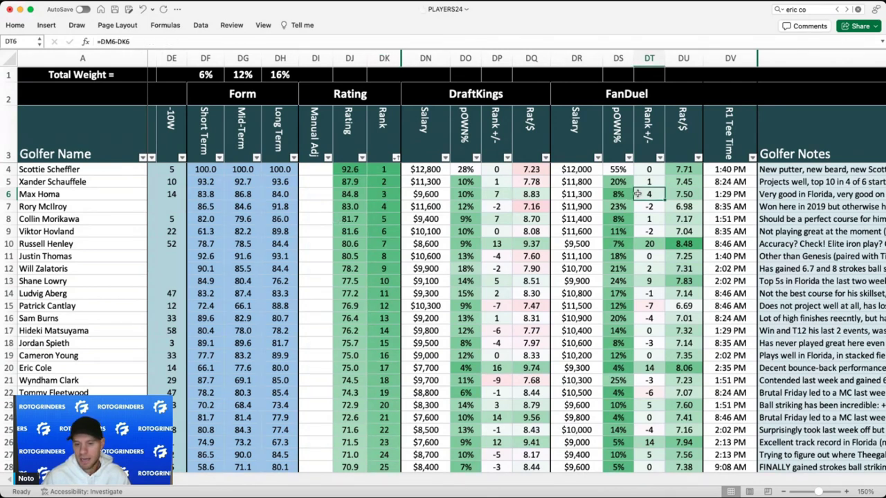
pyautogui.click(506, 193)
pyautogui.doubleClick(649, 195)
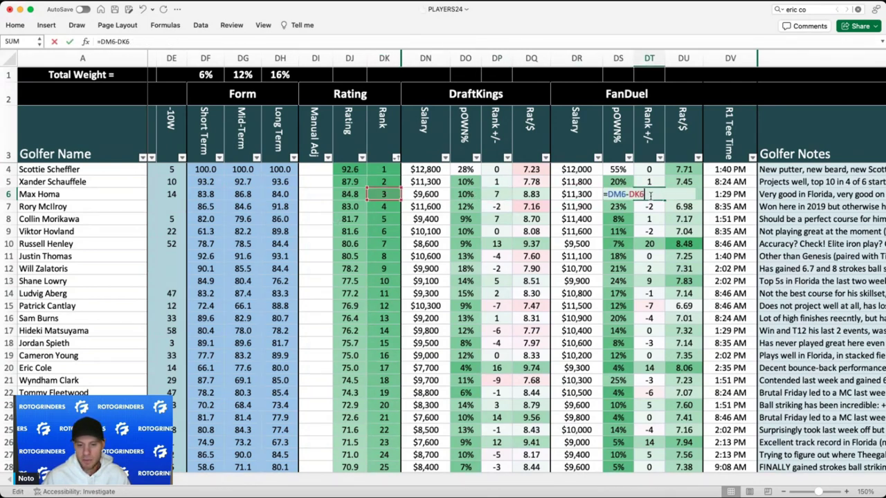
pyautogui.press('Escape')
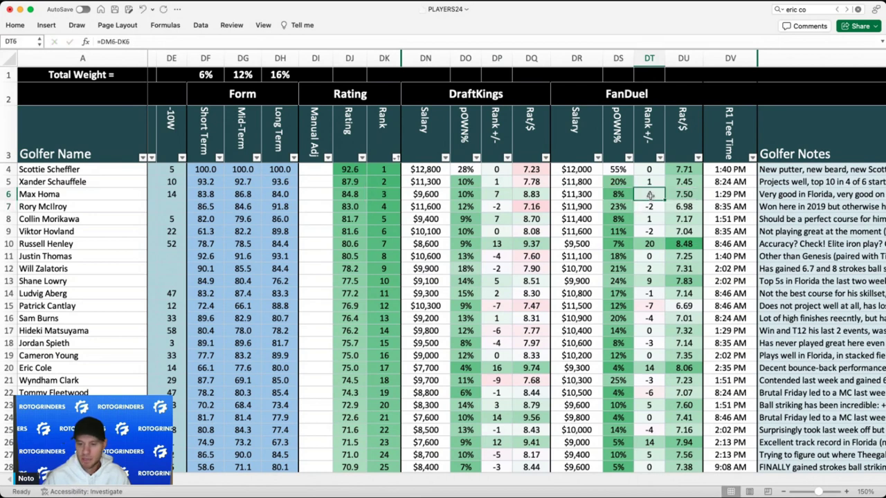
pyautogui.hscroll(-1, 602, 242)
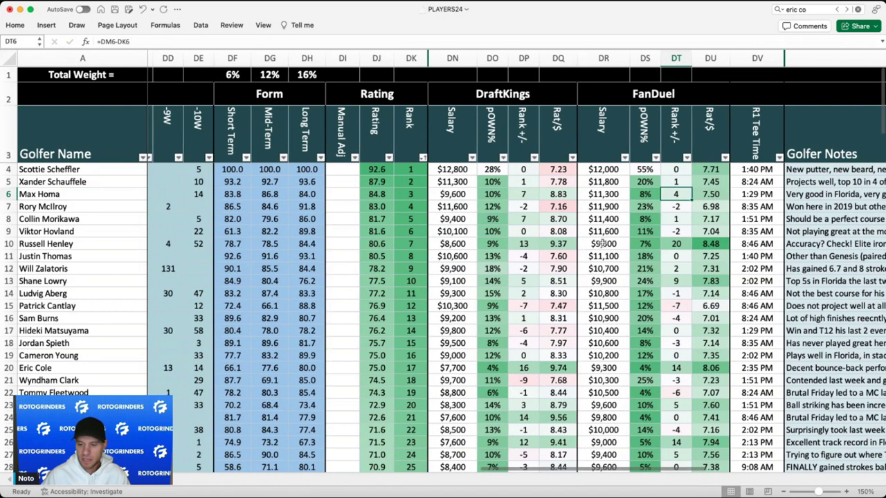
pyautogui.click(688, 239)
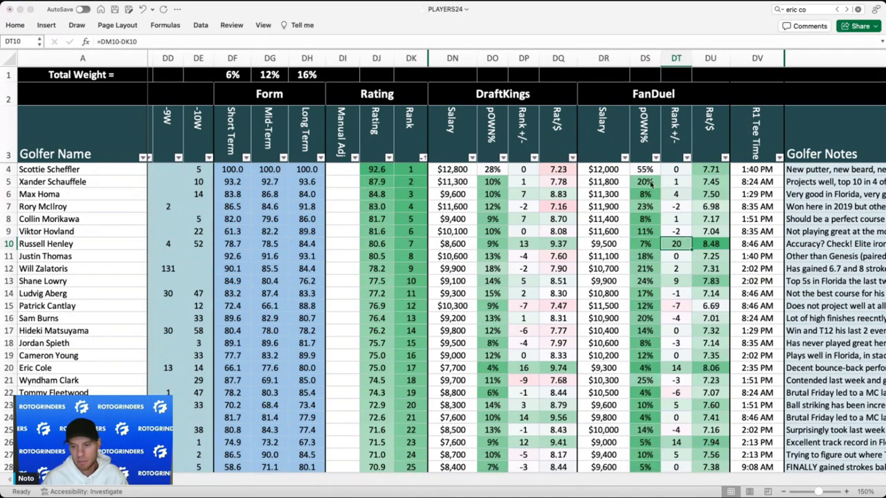
pyautogui.click(682, 198)
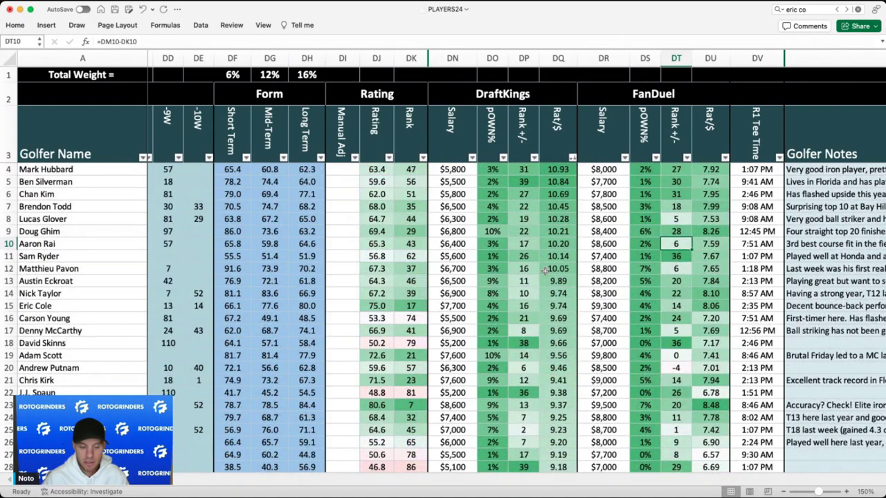
pyautogui.hscroll(2, 545, 271)
pyautogui.click(488, 195)
pyautogui.click(487, 233)
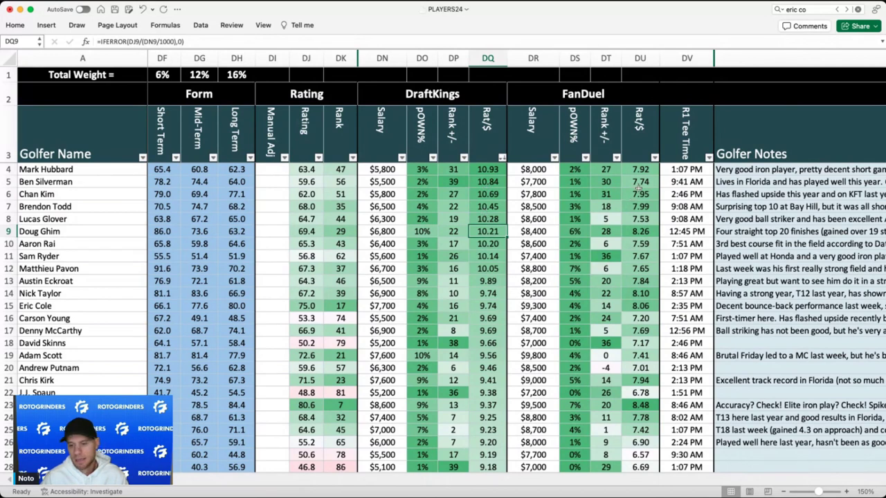
pyautogui.hotkey('ctrl', 'z')
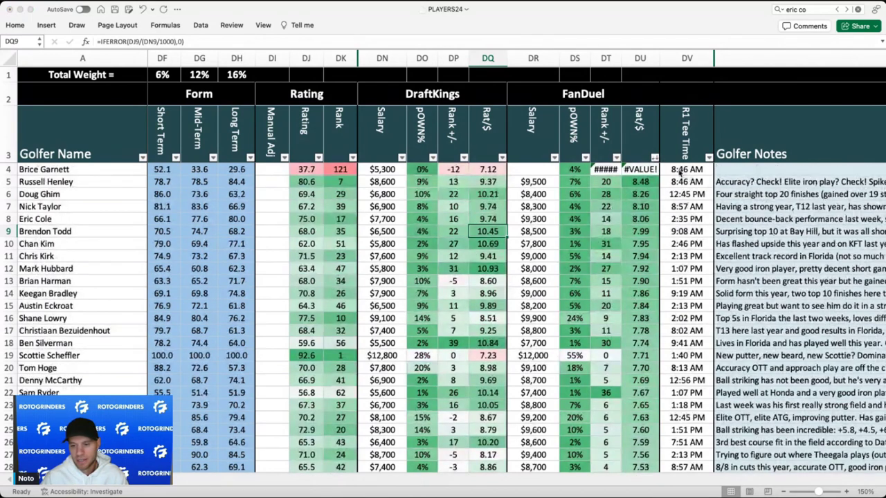
pyautogui.click(616, 218)
pyautogui.click(685, 117)
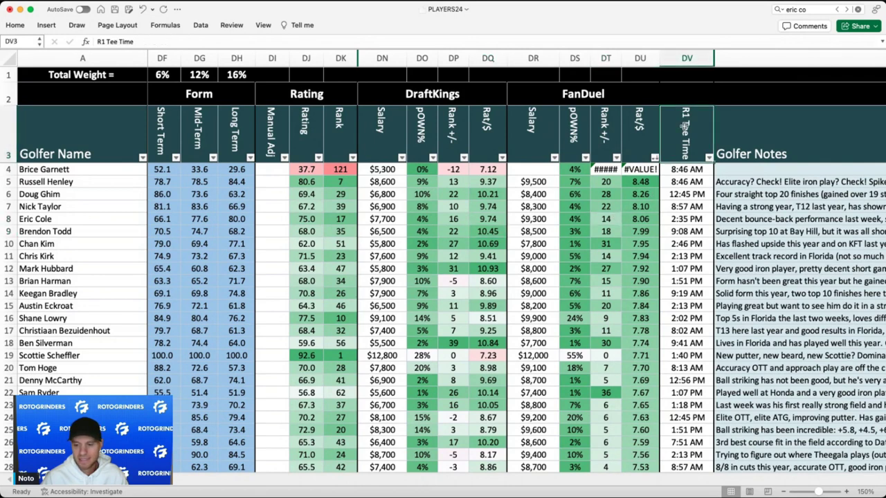
pyautogui.click(682, 212)
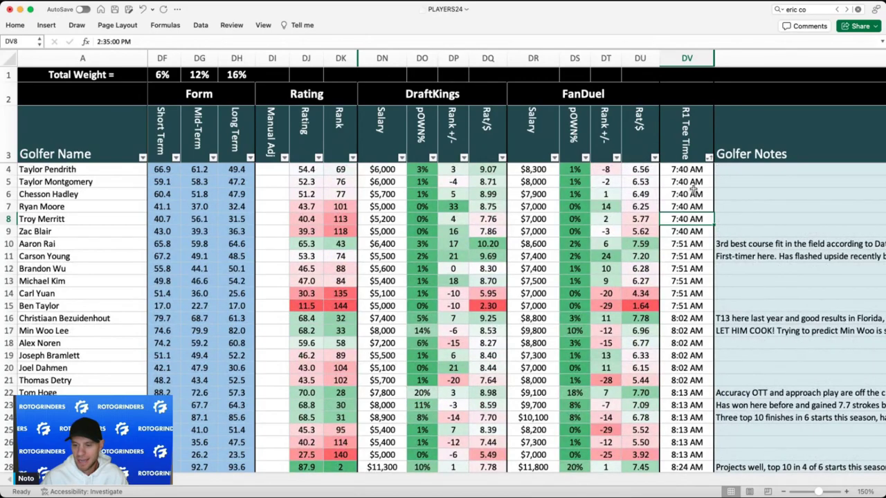
pyautogui.click(692, 193)
pyautogui.click(691, 342)
pyautogui.scroll(-5, 691, 339)
pyautogui.scroll(4, 690, 337)
pyautogui.scroll(3, 690, 337)
pyautogui.hscroll(-20, 690, 337)
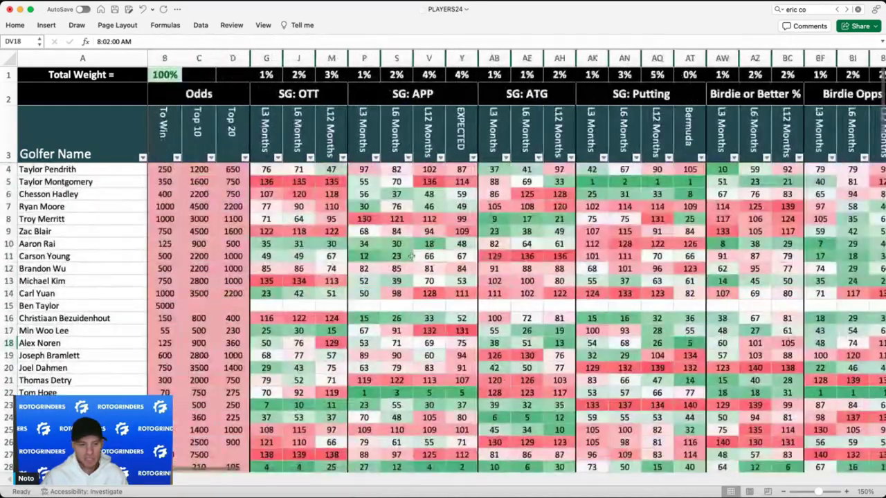
pyautogui.click(171, 130)
pyautogui.click(192, 130)
pyautogui.click(170, 129)
pyautogui.click(196, 130)
pyautogui.click(228, 132)
pyautogui.hscroll(3, 239, 274)
pyautogui.hscroll(15, 239, 274)
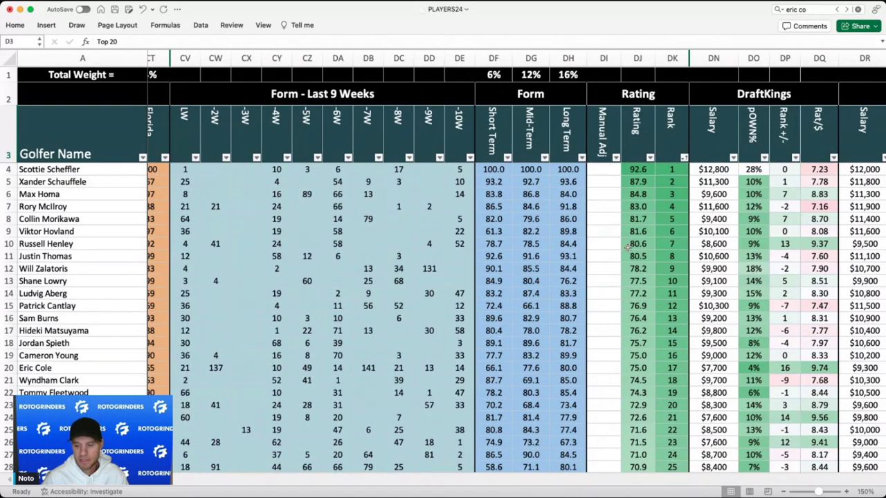
pyautogui.hscroll(-15, 628, 247)
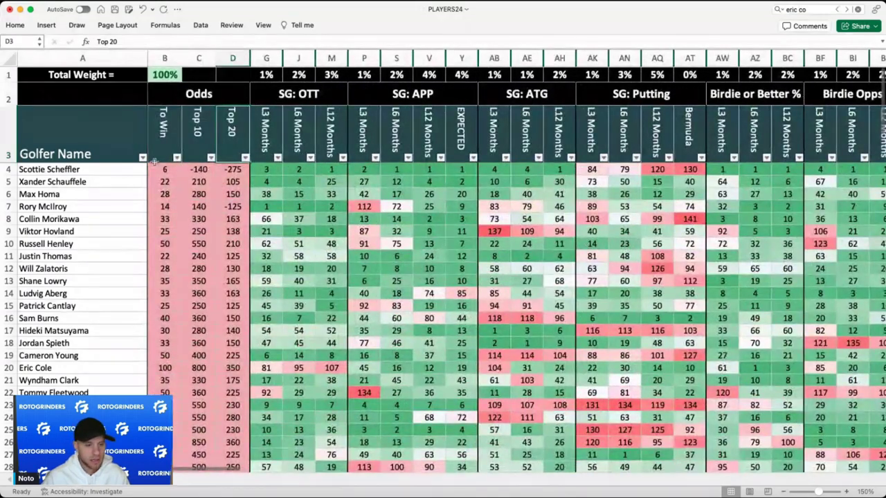
pyautogui.click(154, 162)
pyautogui.press('Down')
pyautogui.press('Down')
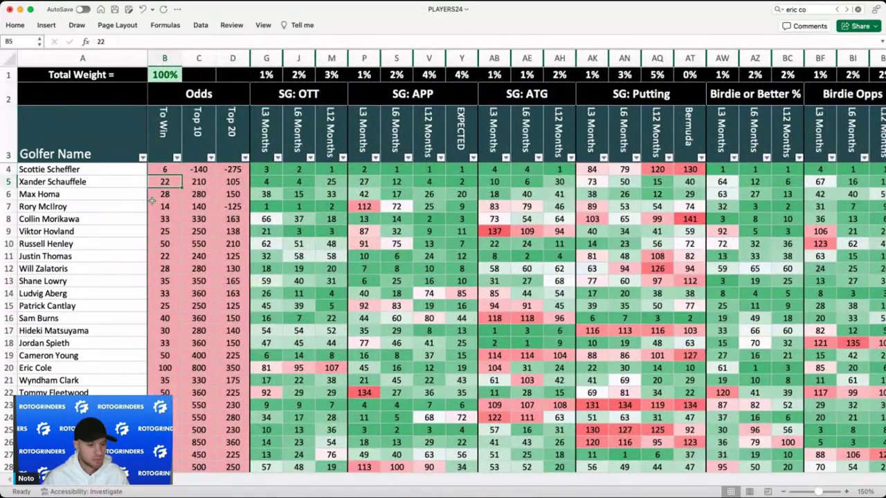
pyautogui.click(163, 195)
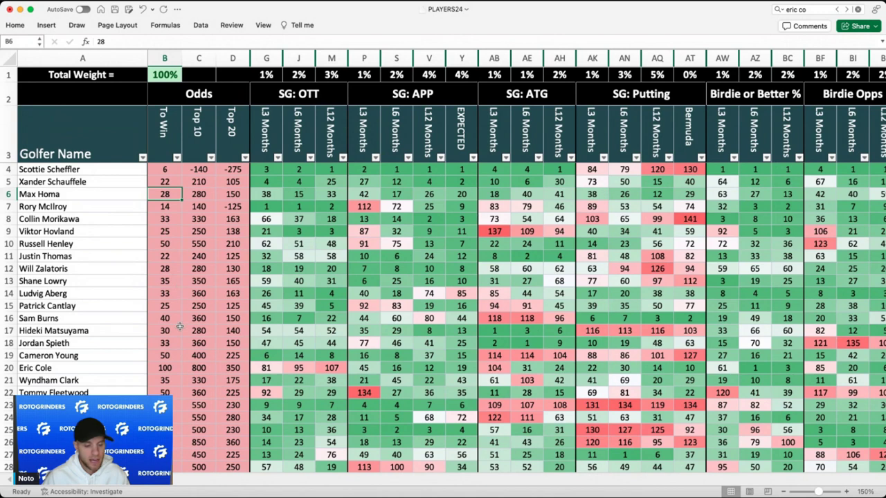
pyautogui.click(167, 373)
pyautogui.click(177, 418)
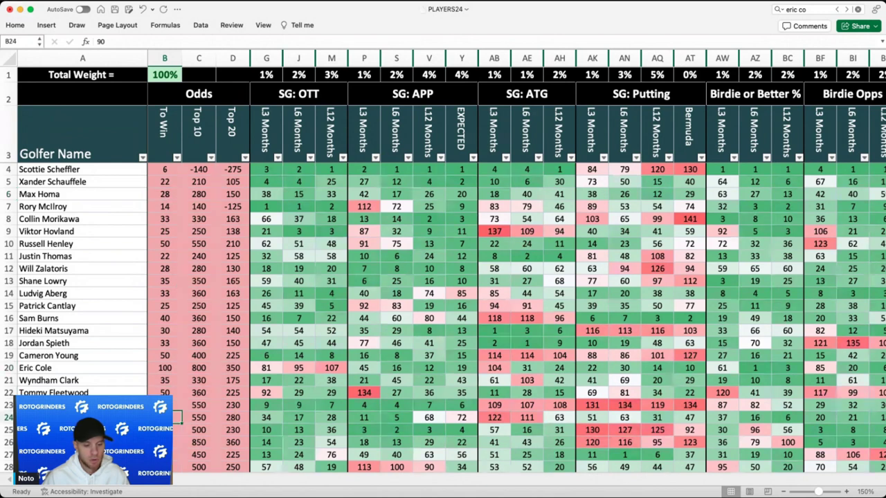
pyautogui.click(177, 350)
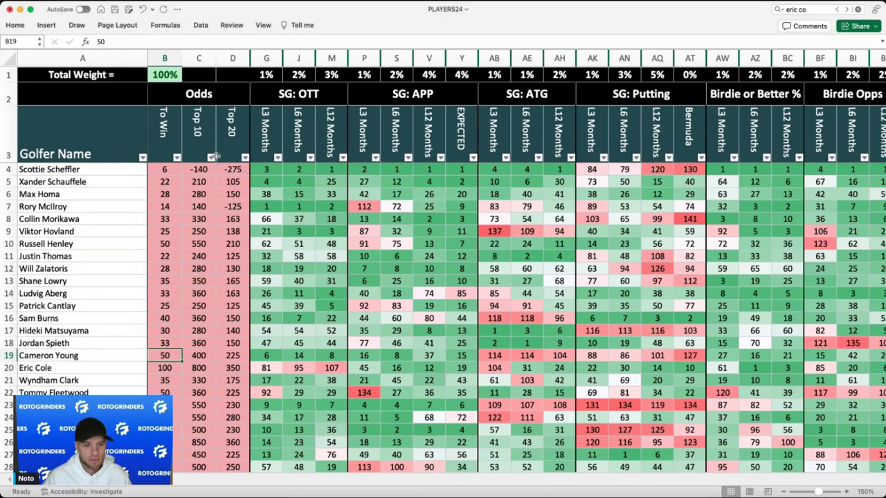
pyautogui.click(311, 211)
pyautogui.hscroll(10, 313, 211)
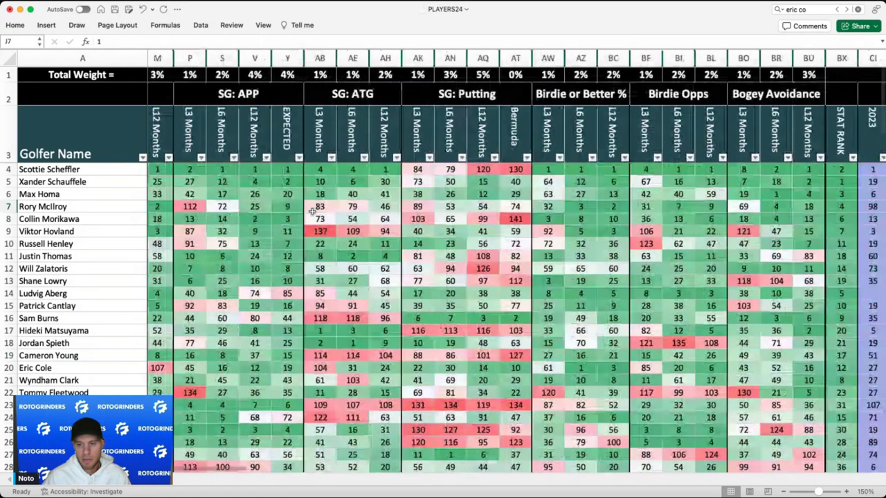
pyautogui.hscroll(-10, 313, 211)
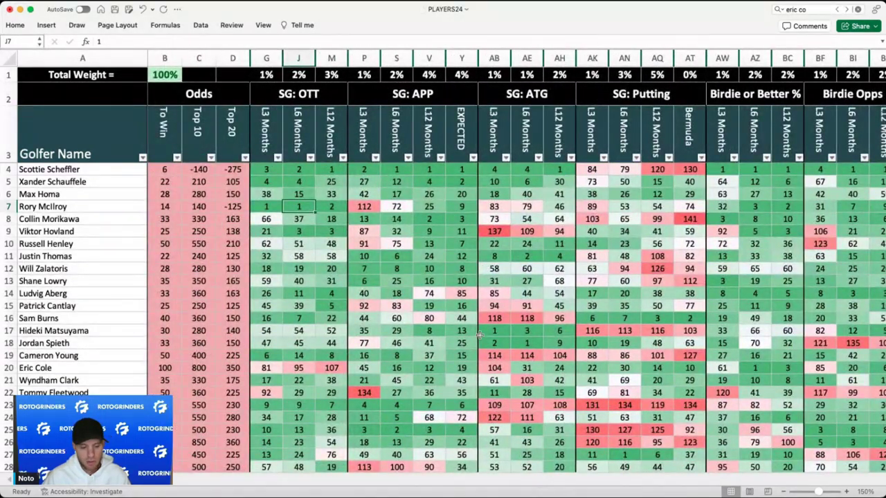
pyautogui.click(238, 368)
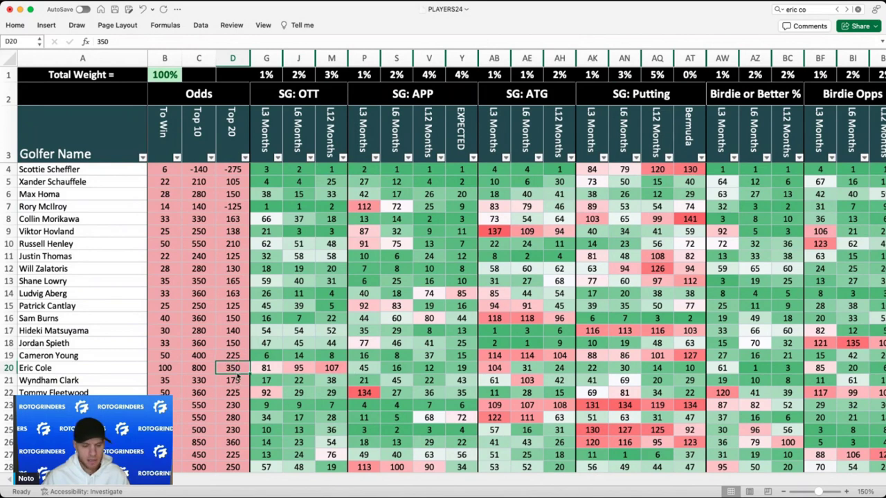
pyautogui.scroll(-5, 235, 368)
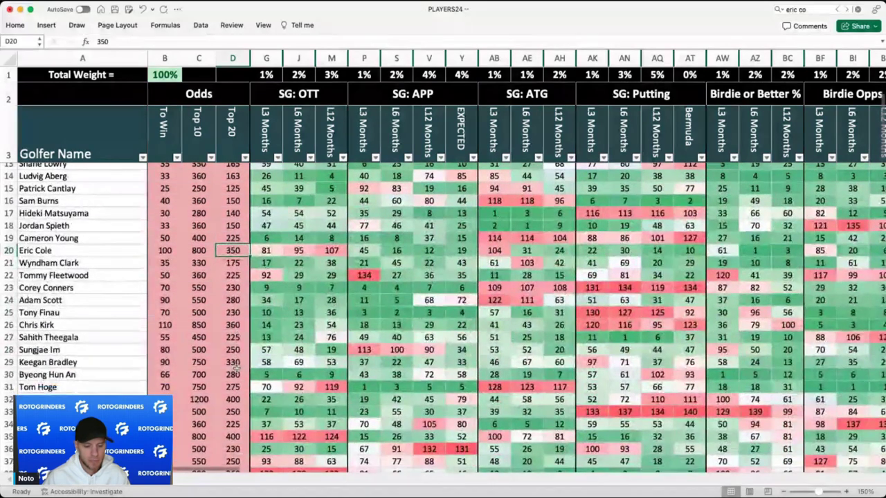
pyautogui.click(235, 399)
pyautogui.scroll(-10, 236, 398)
pyautogui.scroll(3, 236, 396)
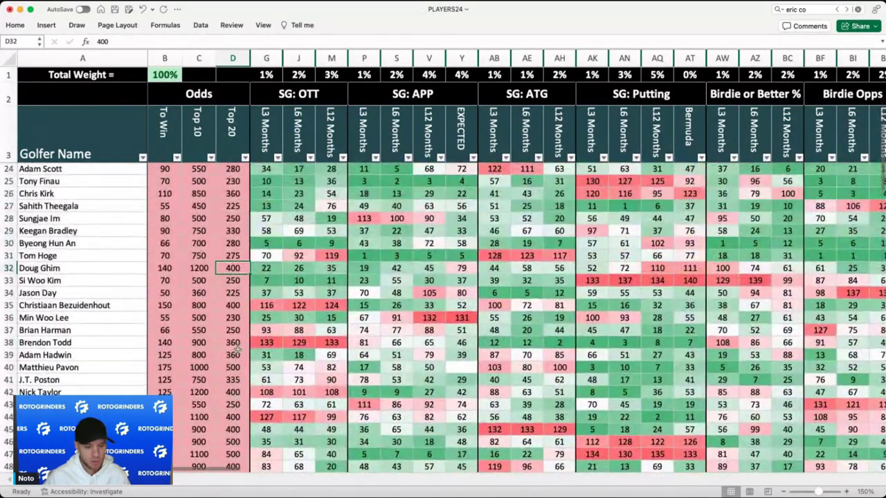
pyautogui.click(237, 369)
pyautogui.hscroll(10, 373, 323)
pyautogui.scroll(2, 373, 323)
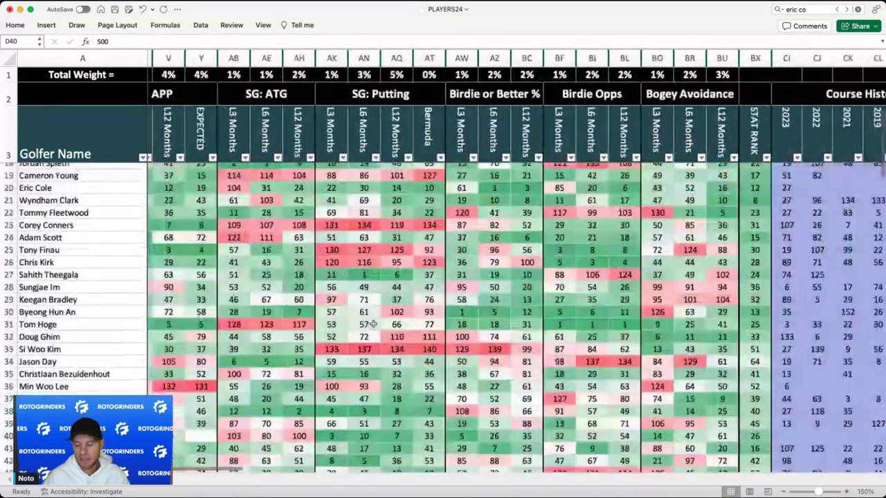
pyautogui.scroll(5, 373, 323)
pyautogui.hscroll(15, 372, 323)
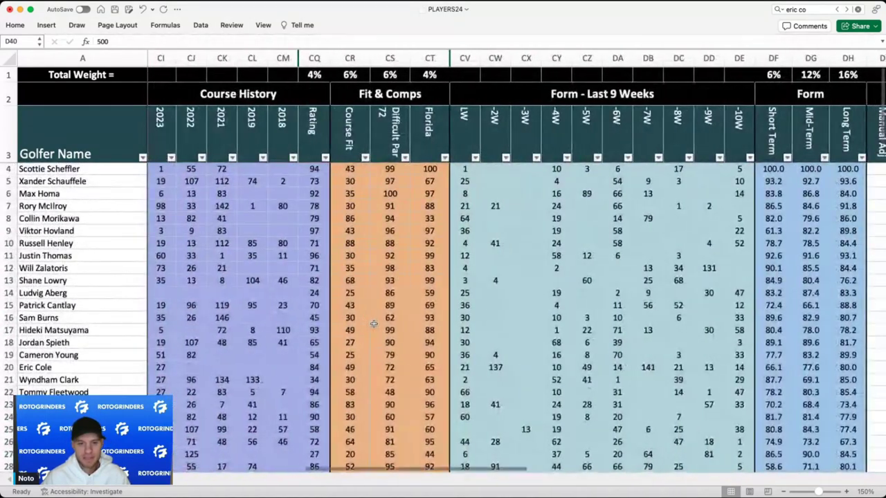
pyautogui.hscroll(10, 484, 264)
pyautogui.click(654, 223)
# - Check Viktor Hovland's DraftKings salary and bring the Golfer Notes column into view
pyautogui.hscroll(6, 653, 223)
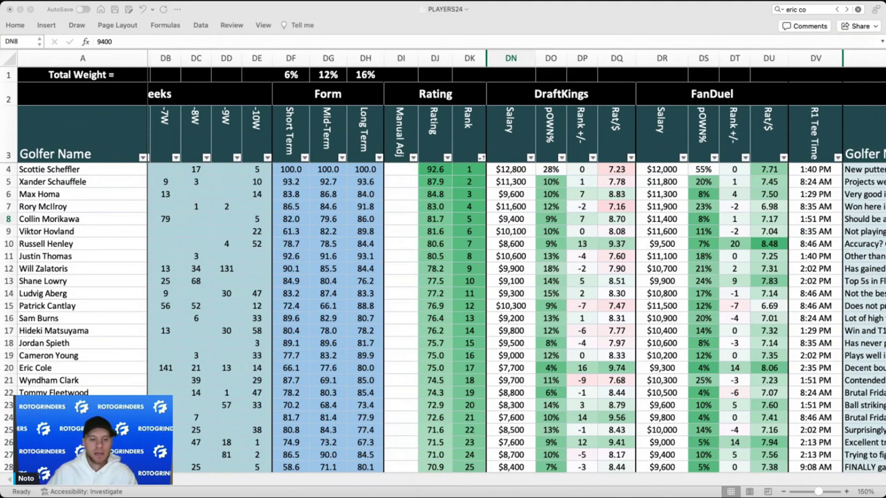
pyautogui.click(533, 404)
pyautogui.click(524, 233)
pyautogui.hscroll(6, 511, 256)
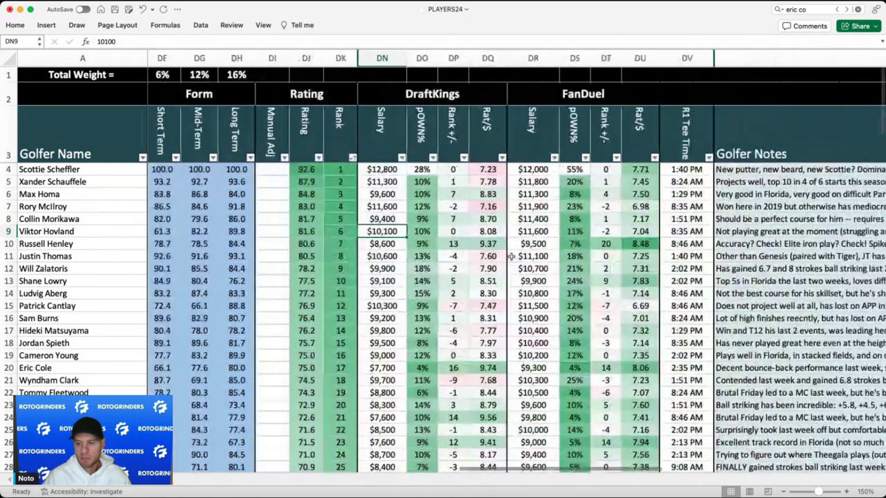
pyautogui.click(740, 137)
# - Read the full Golfer Notes for rows 23, 11, 15, 12 and the top-ranked golfer in row 4
pyautogui.scroll(-12, 686, 250)
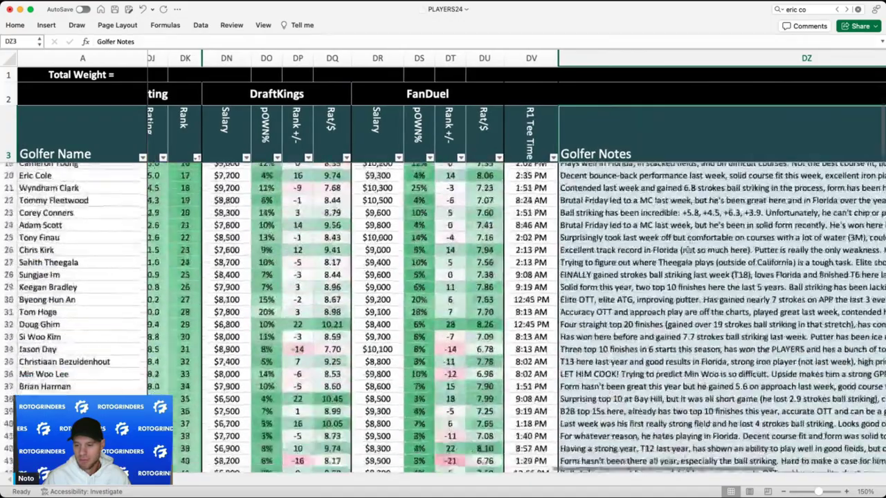
pyautogui.scroll(-10, 686, 250)
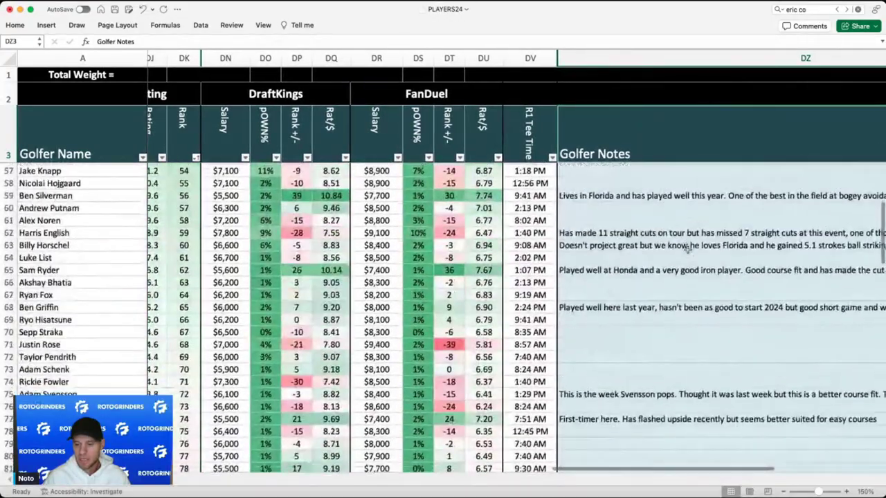
pyautogui.hscroll(3, 687, 250)
pyautogui.scroll(-7, 687, 250)
pyautogui.scroll(20, 688, 250)
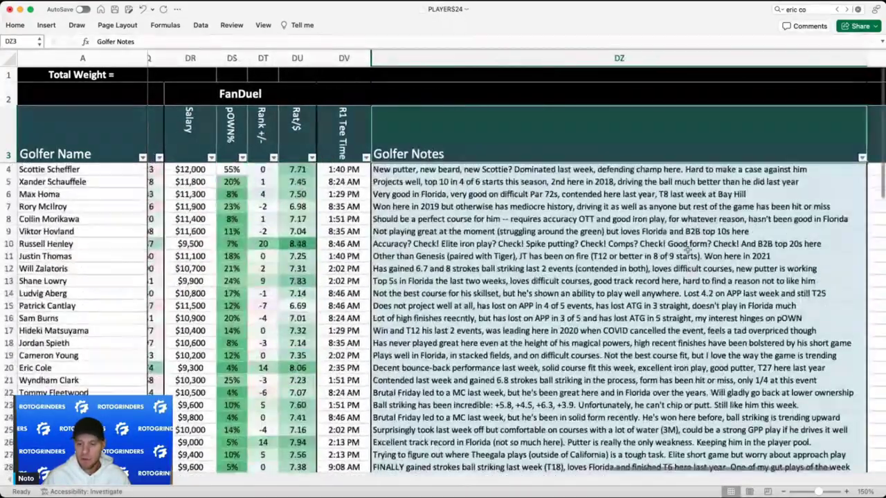
pyautogui.click(526, 406)
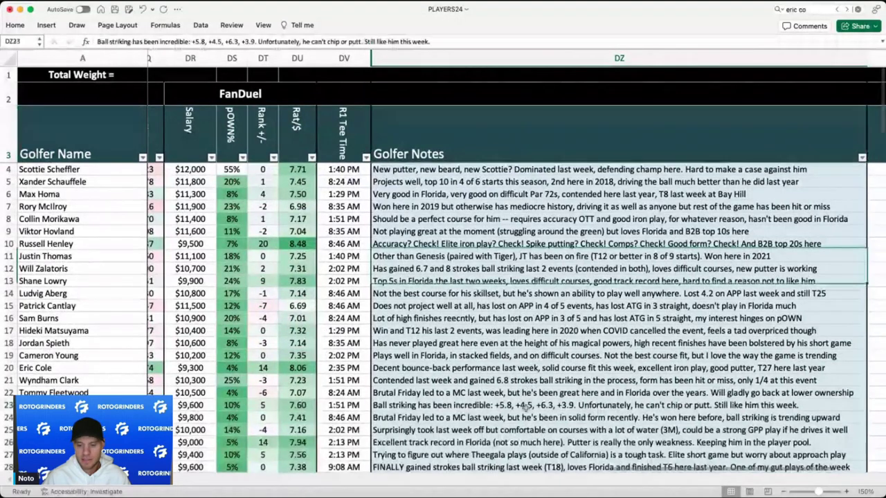
pyautogui.click(585, 259)
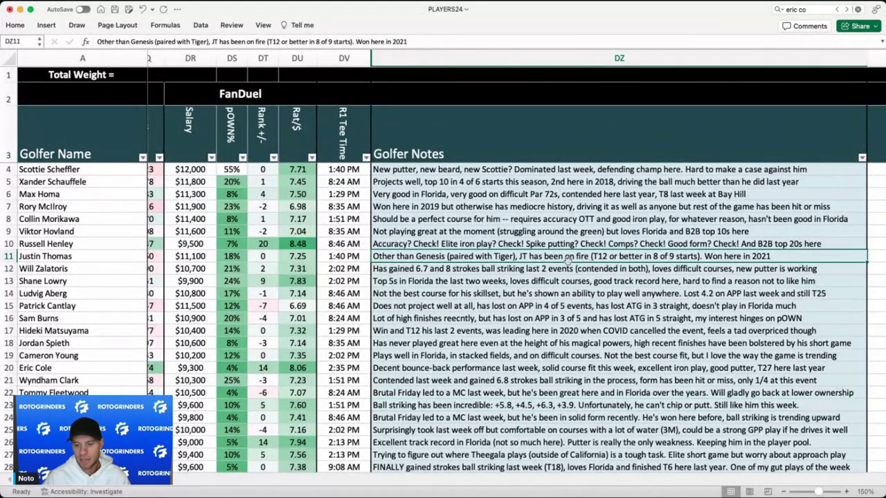
pyautogui.click(436, 303)
pyautogui.click(435, 267)
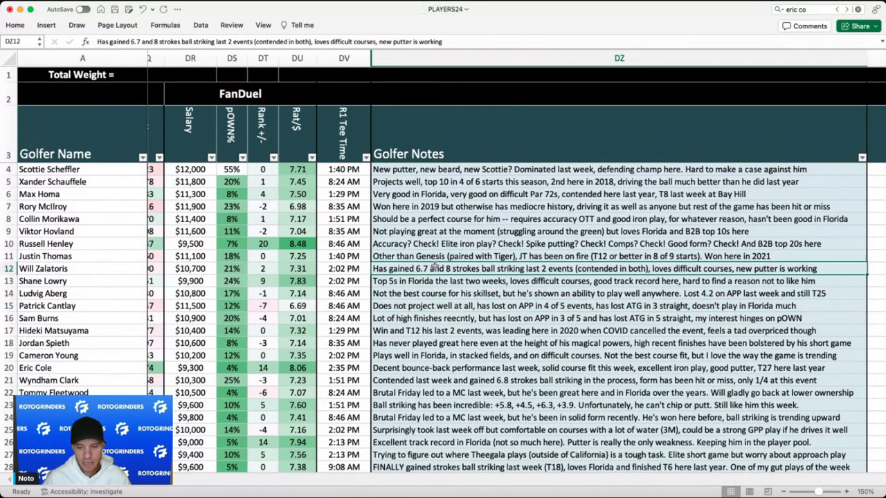
pyautogui.hscroll(1, 434, 267)
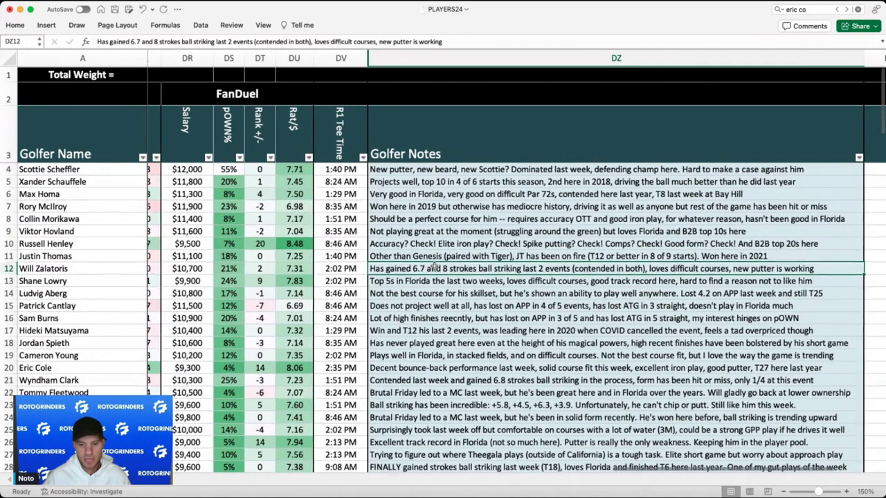
pyautogui.click(456, 169)
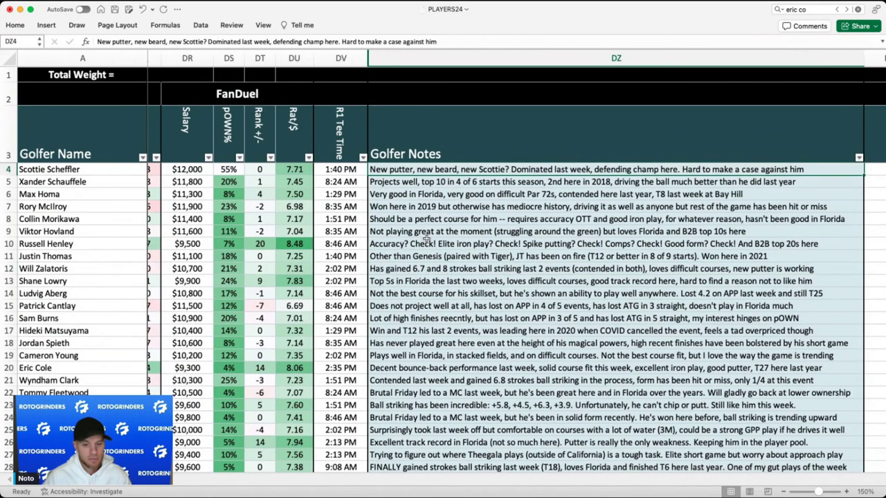
# - Check a golfer's R1 tee time and read the notes in rows 4 and 9
pyautogui.hscroll(-6, 425, 239)
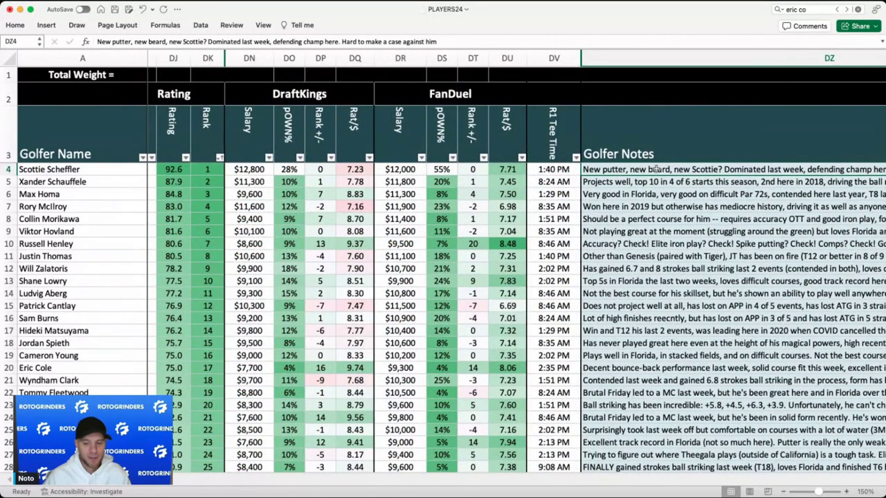
pyautogui.click(535, 276)
pyautogui.click(618, 169)
pyautogui.click(601, 234)
# - Review the top golfer's STAT RANK, Short/Mid/Long Term form, Florida and Difficult Par 72 scores
pyautogui.hscroll(1, 667, 206)
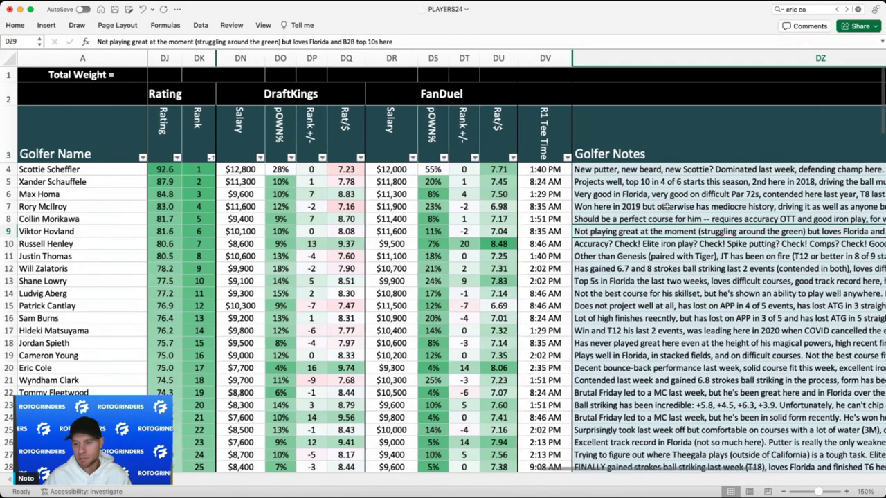
pyautogui.hscroll(-10, 667, 206)
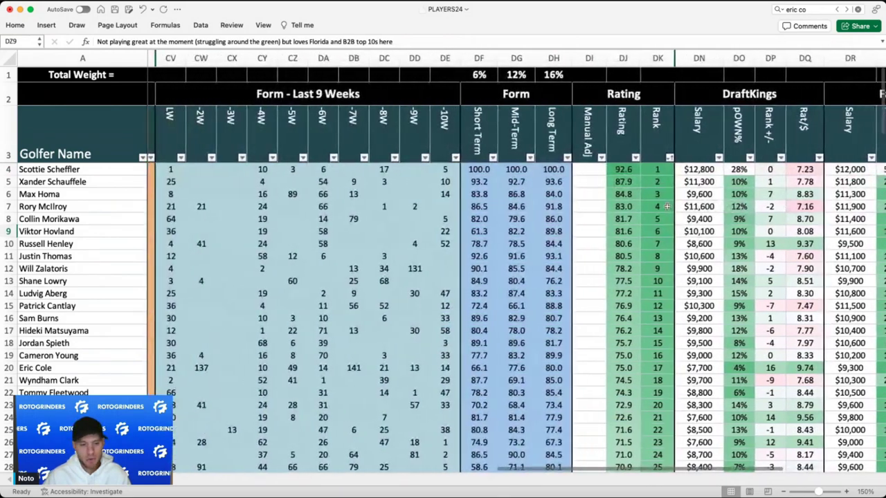
pyautogui.hscroll(-4, 667, 206)
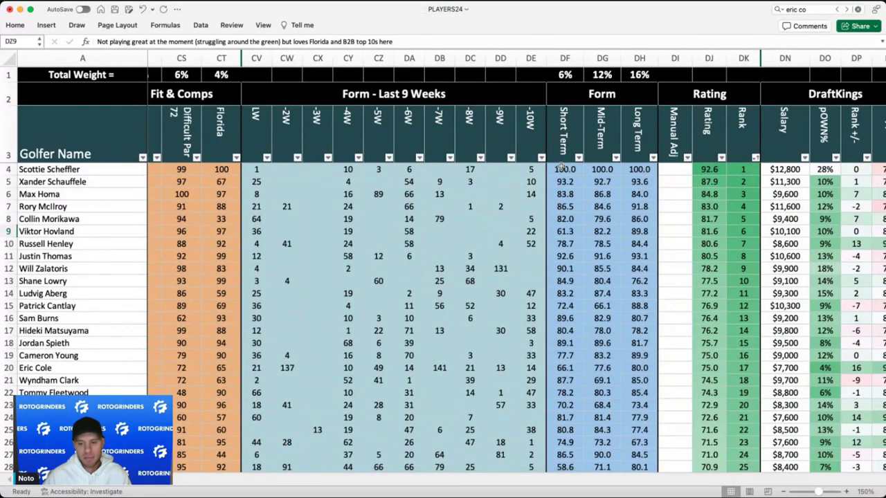
pyautogui.hscroll(-10, 562, 166)
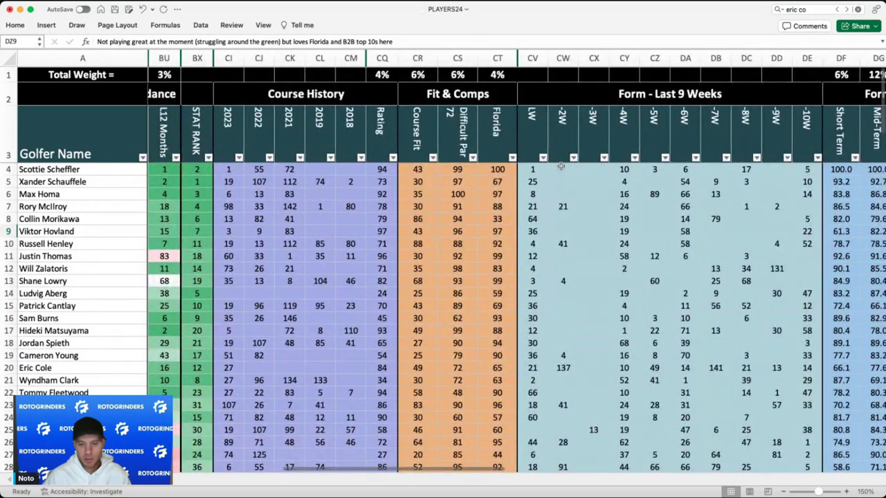
pyautogui.click(202, 165)
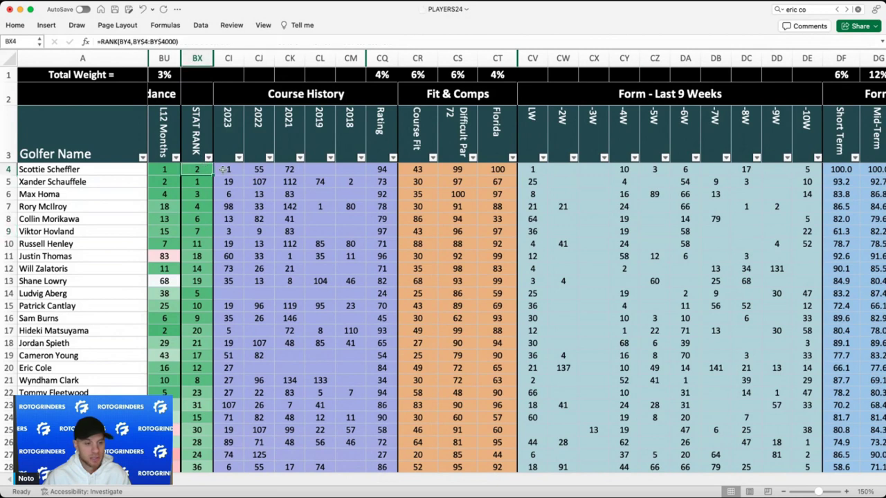
pyautogui.hscroll(8, 325, 178)
pyautogui.click(574, 169)
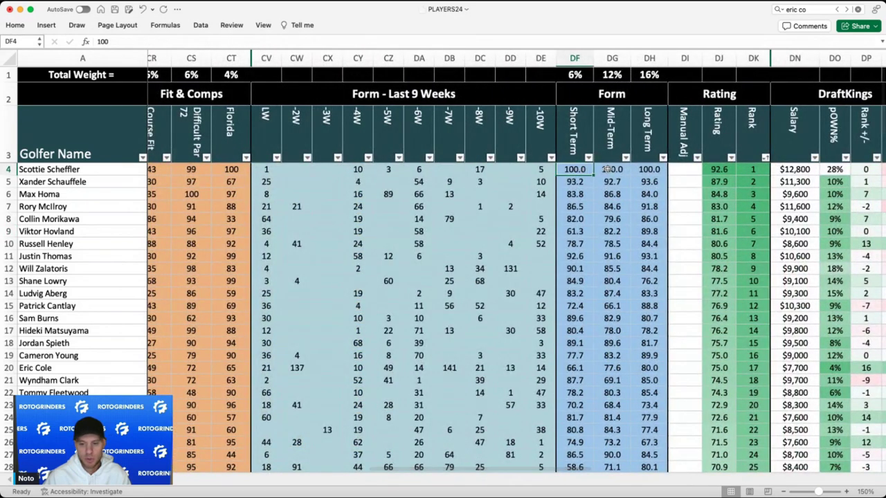
pyautogui.click(612, 169)
pyautogui.click(649, 170)
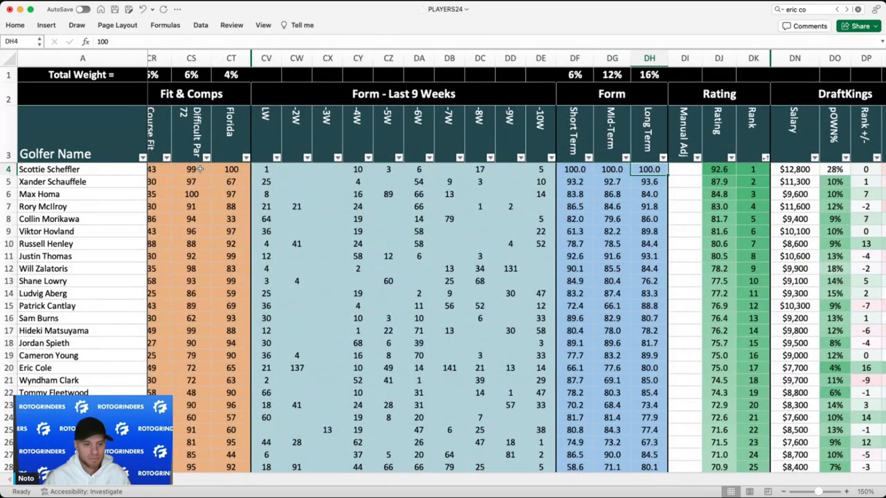
pyautogui.click(231, 169)
pyautogui.click(206, 168)
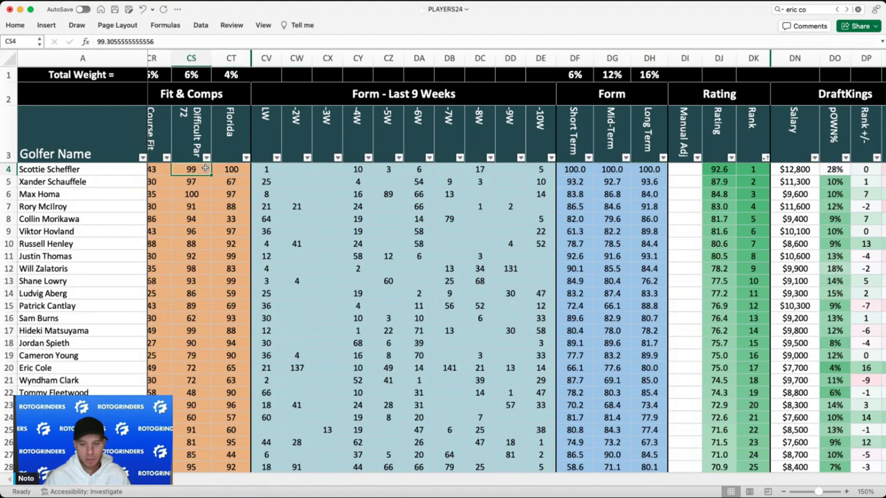
# - Check the top golfer's DraftKings salary and $12,000 FanDuel salary with 55% FanDuel pOWN%
pyautogui.hscroll(5, 607, 189)
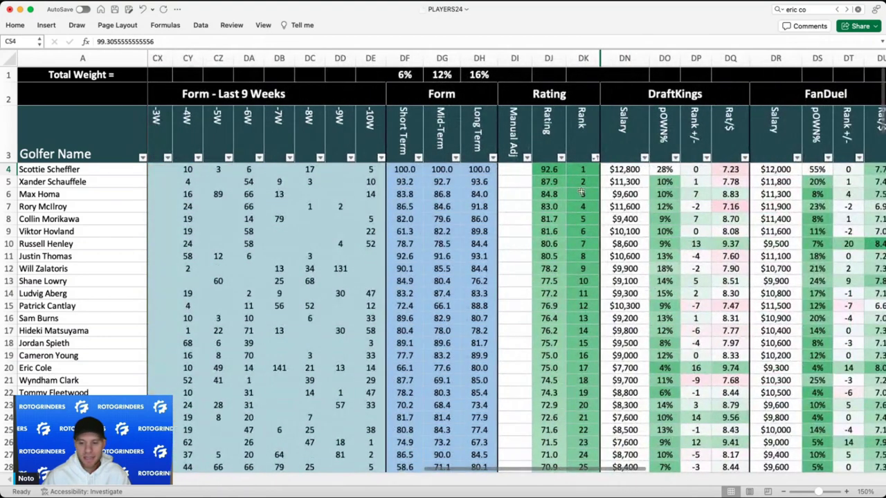
pyautogui.click(634, 170)
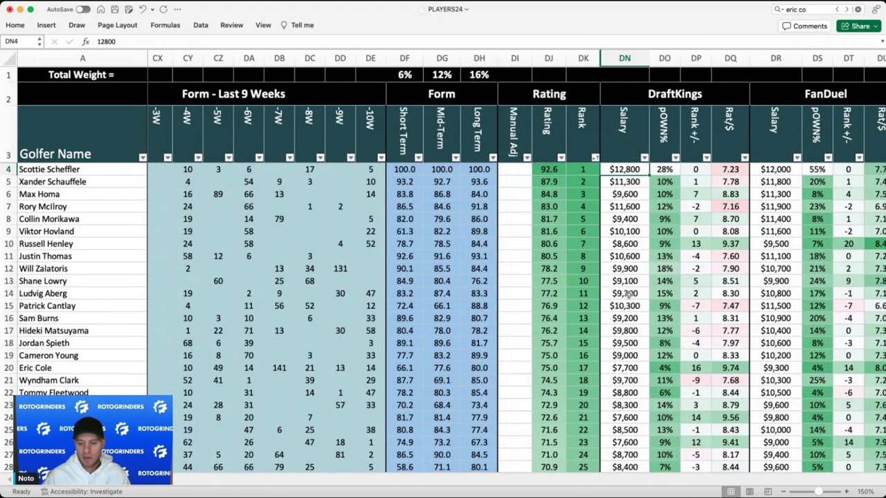
pyautogui.scroll(-7, 627, 295)
pyautogui.scroll(7, 628, 294)
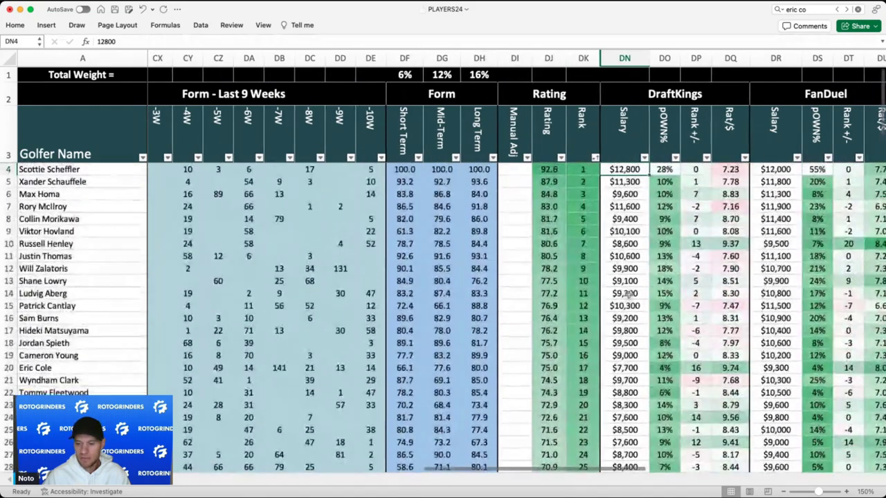
pyautogui.hscroll(2, 627, 295)
pyautogui.click(724, 169)
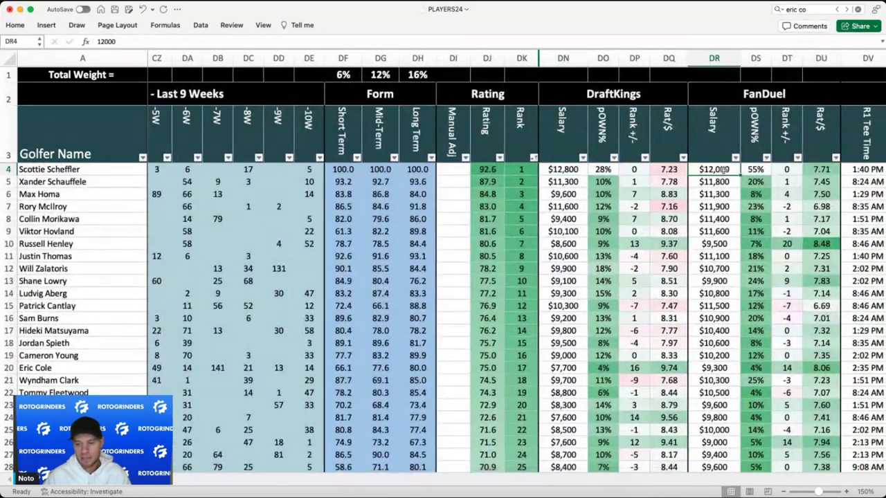
pyautogui.click(759, 169)
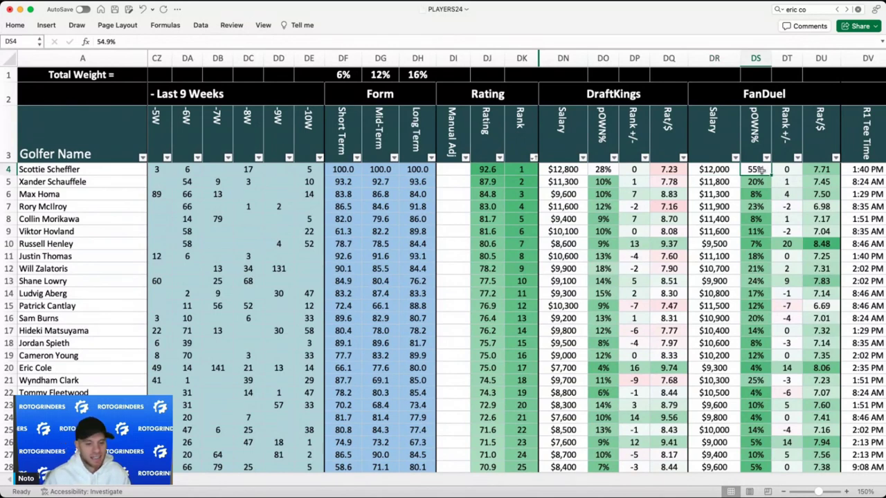
# - Compare DraftKings pOWN% and salaries for rows 5, 6 and 8, and the empty Manual Adj in row 9
pyautogui.click(614, 191)
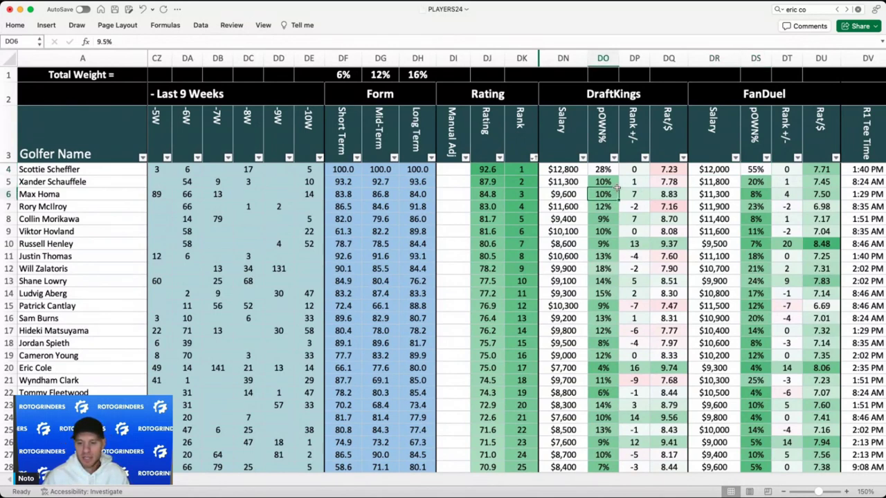
pyautogui.click(584, 283)
pyautogui.click(618, 188)
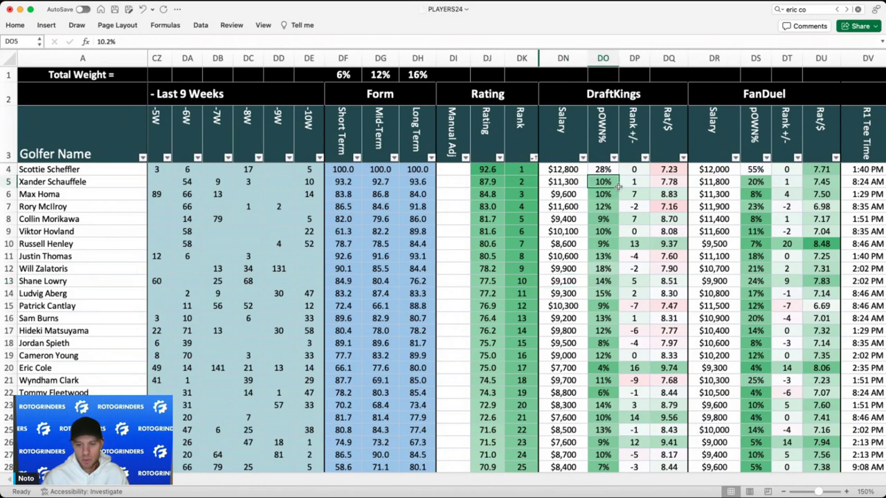
pyautogui.click(443, 226)
pyautogui.press('super+Tab')
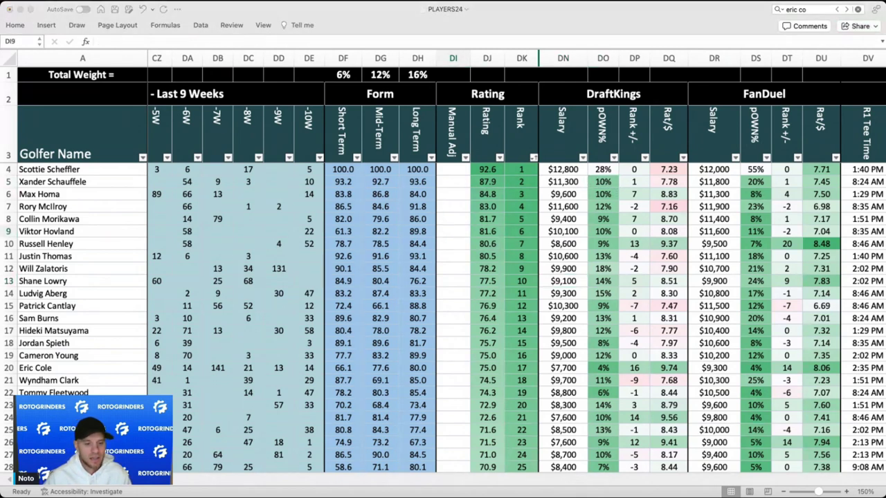
pyautogui.press('super+Tab')
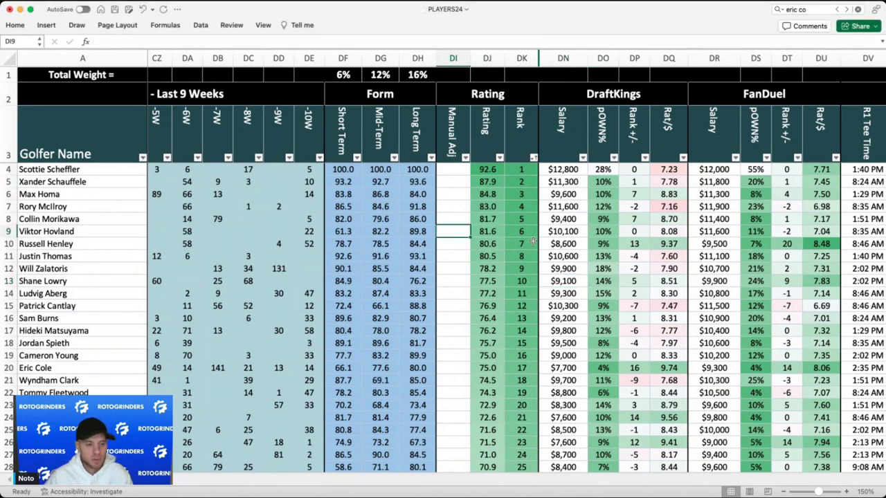
pyautogui.click(569, 181)
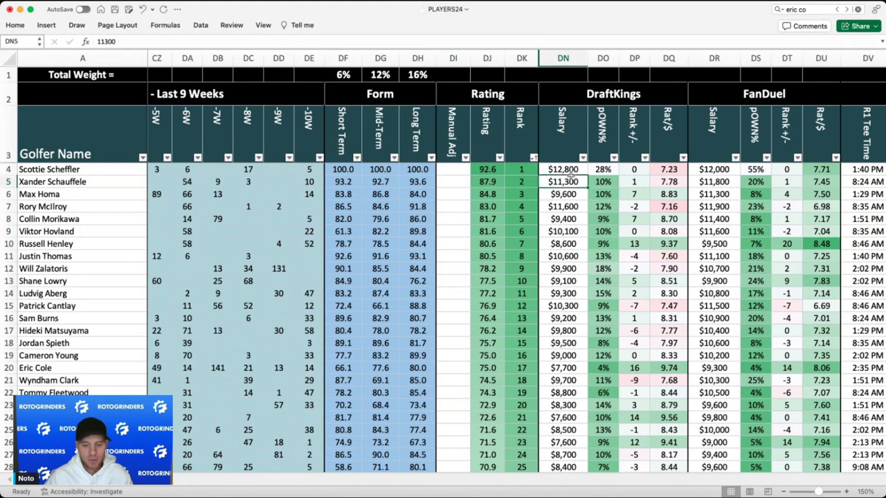
pyautogui.click(560, 216)
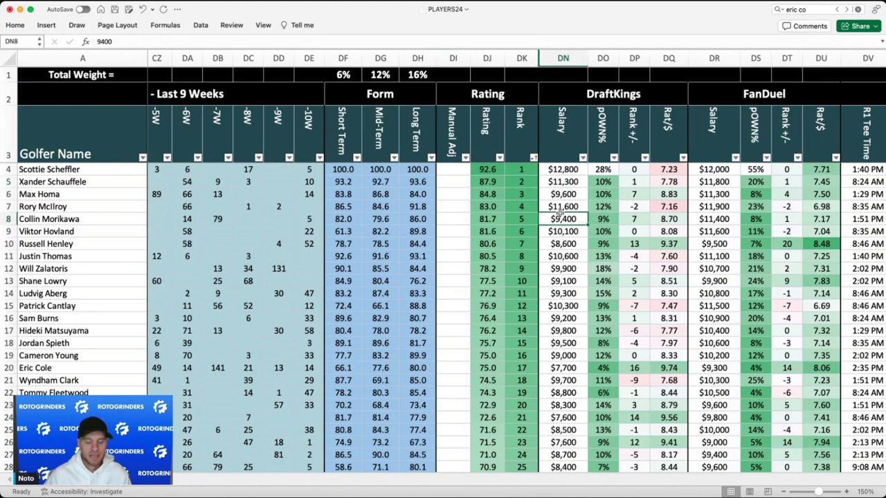
pyautogui.click(564, 183)
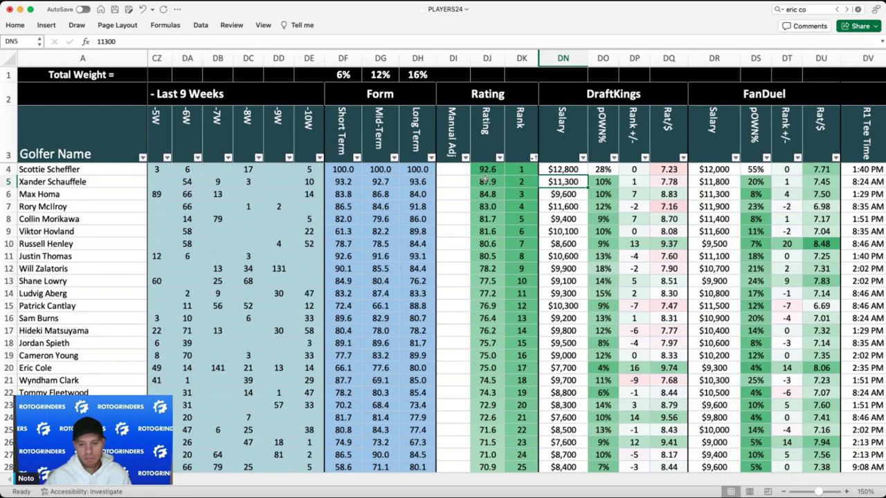
pyautogui.click(424, 182)
pyautogui.hscroll(-1, 424, 182)
pyautogui.hscroll(-6, 424, 182)
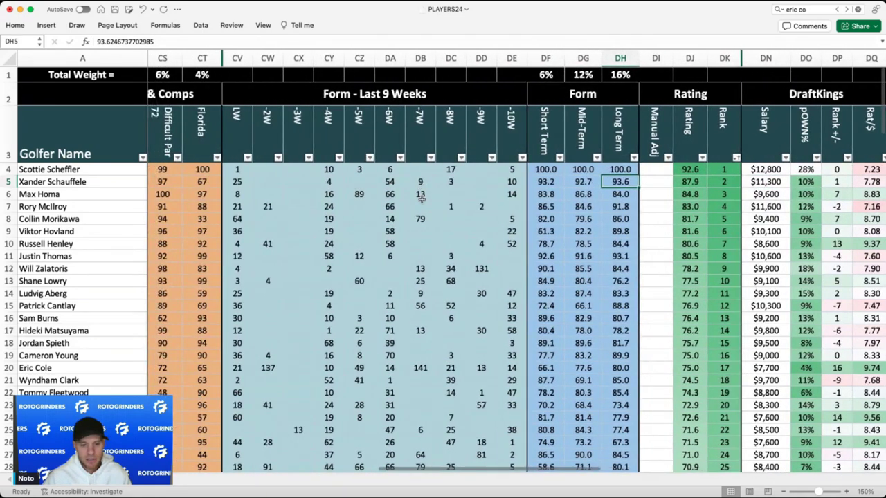
pyautogui.click(464, 186)
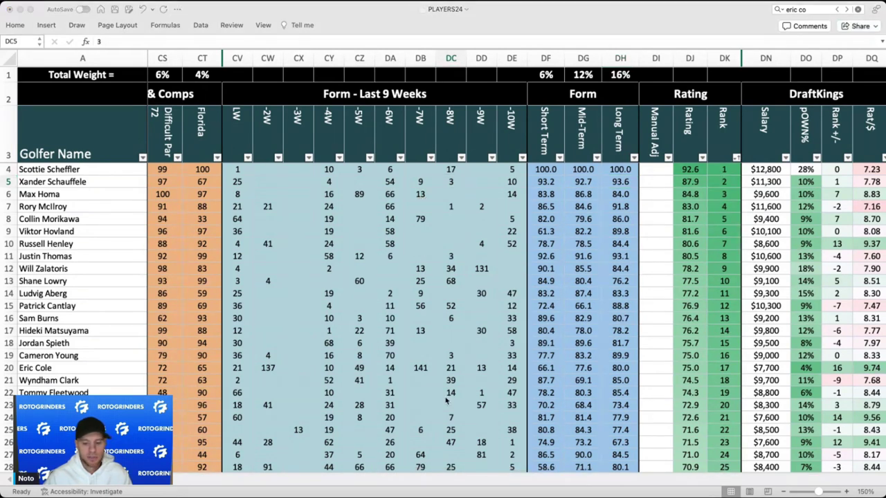
pyautogui.click(478, 181)
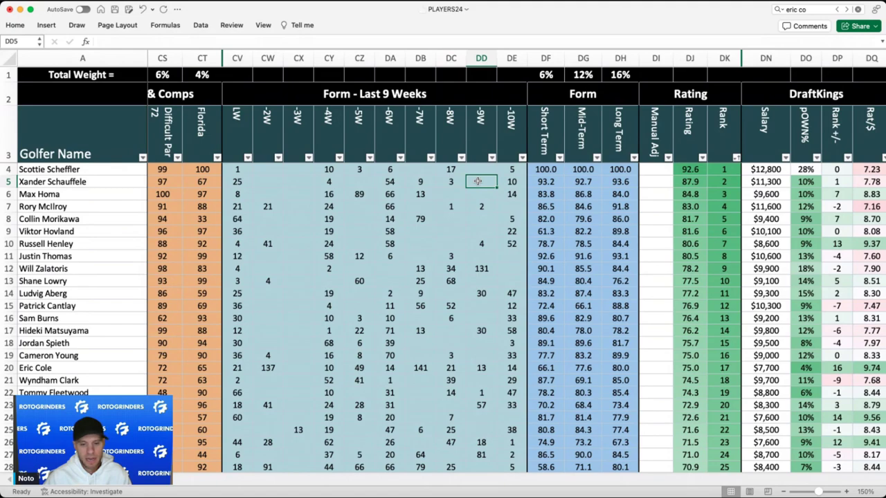
pyautogui.hscroll(-3, 477, 182)
pyautogui.hscroll(10, 478, 182)
pyautogui.click(706, 181)
pyautogui.hscroll(2, 706, 181)
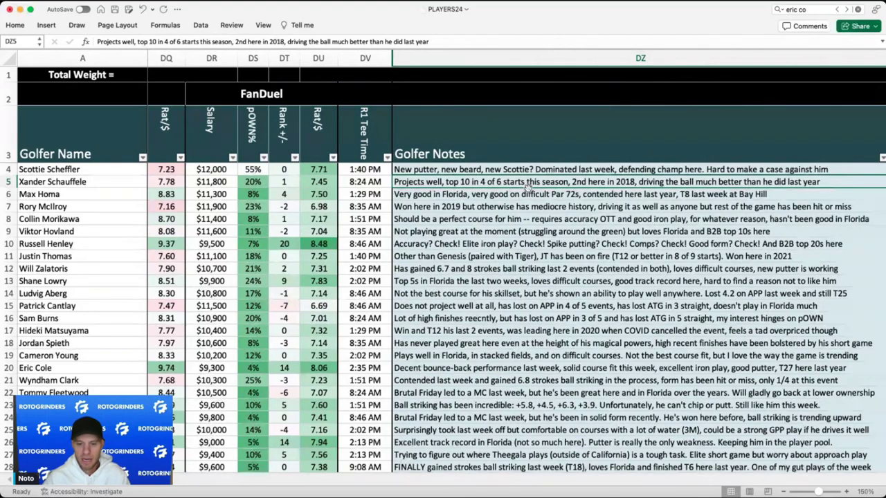
pyautogui.hscroll(-10, 474, 182)
pyautogui.hscroll(-5, 390, 187)
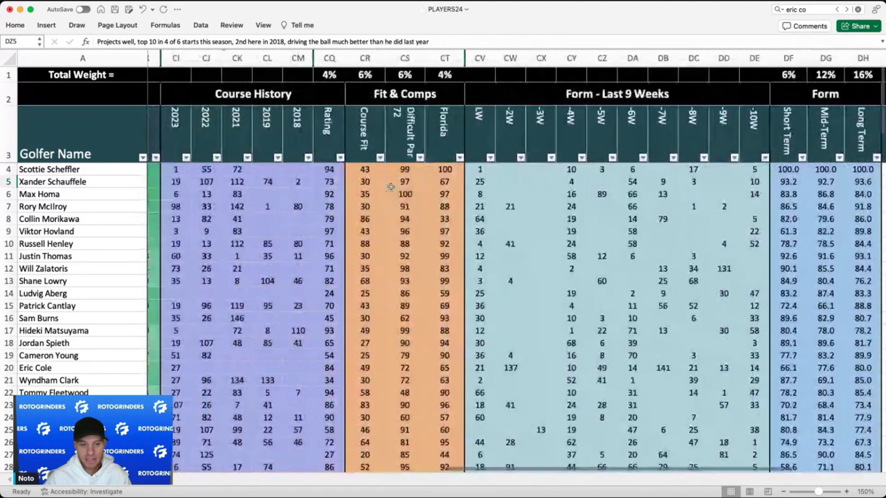
pyautogui.click(268, 65)
pyautogui.click(267, 116)
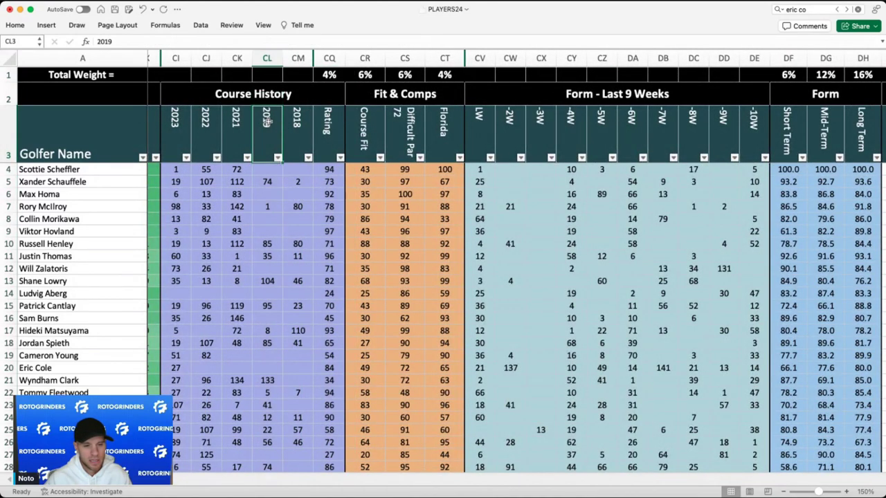
pyautogui.click(275, 179)
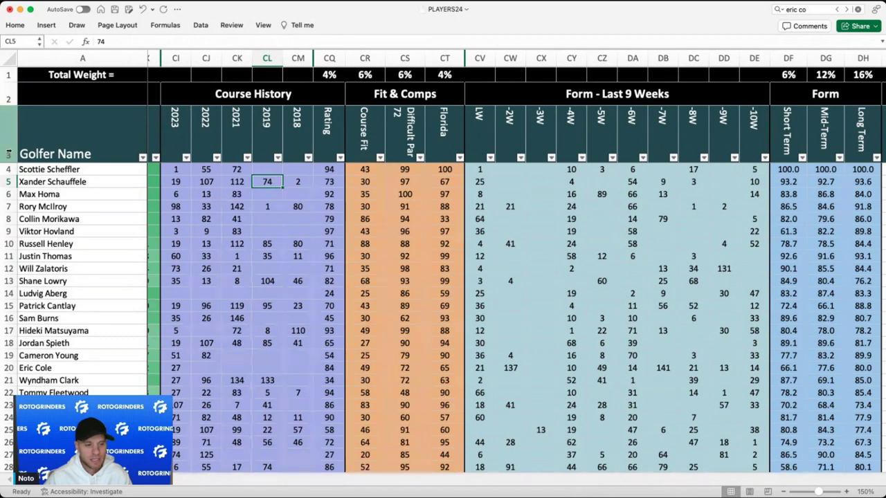
pyautogui.press('super+Tab')
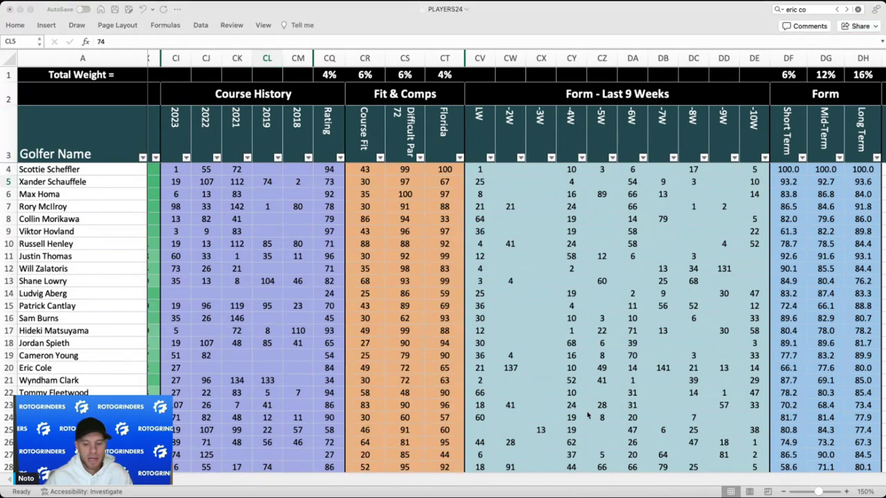
pyautogui.press('super+Tab')
pyautogui.hscroll(-5, 589, 252)
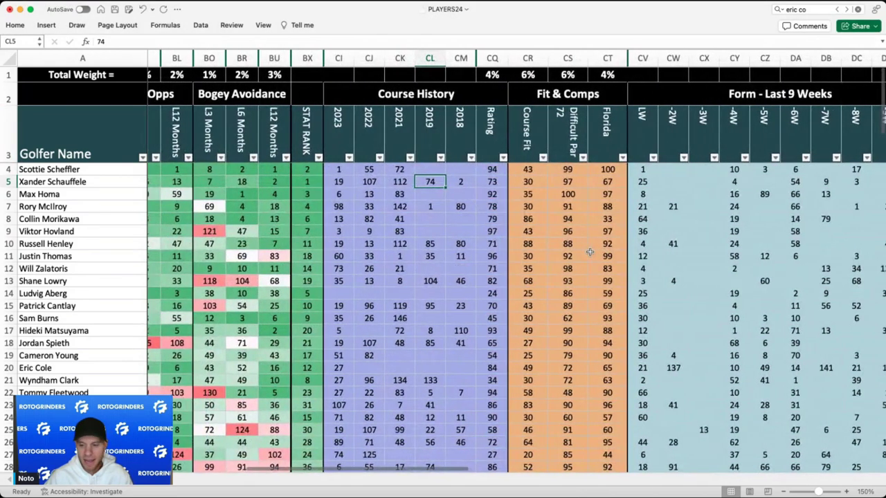
pyautogui.hscroll(15, 588, 252)
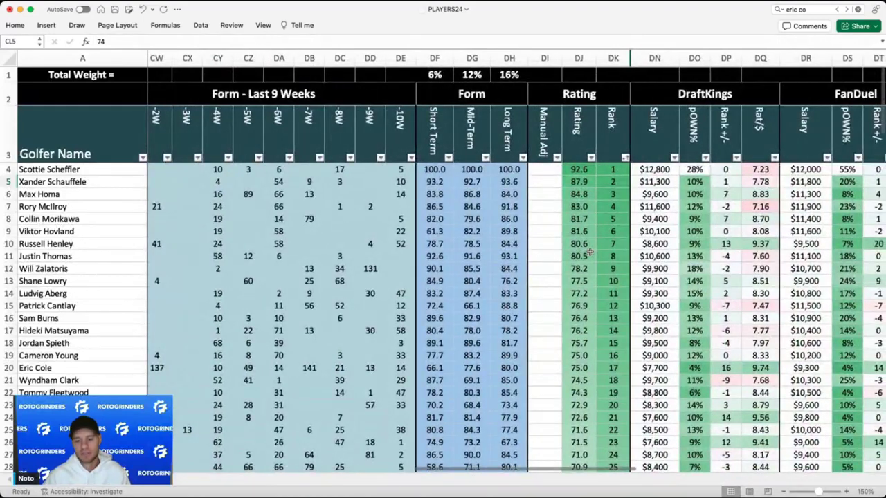
pyautogui.click(644, 194)
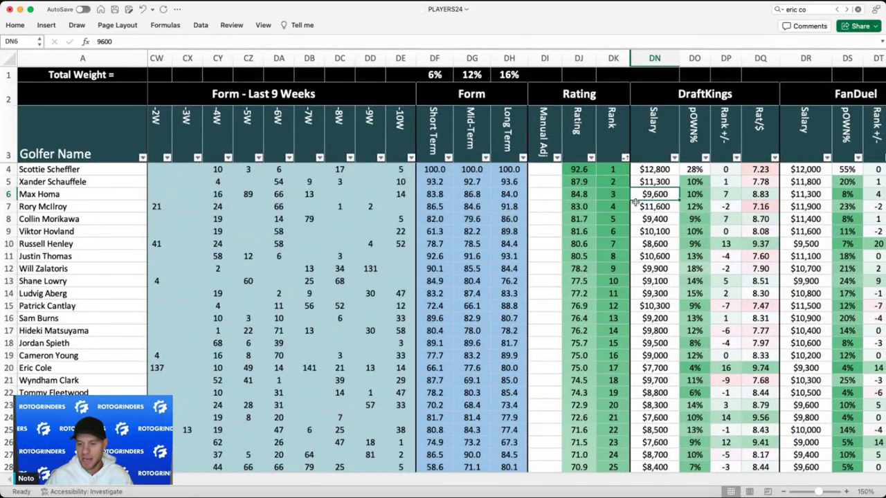
pyautogui.click(636, 205)
pyautogui.click(516, 181)
pyautogui.hscroll(-15, 545, 180)
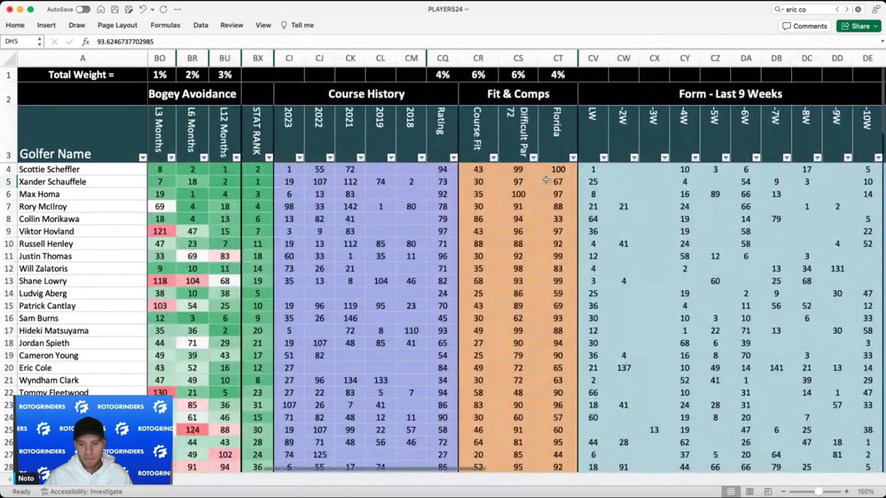
pyautogui.click(546, 180)
pyautogui.click(253, 182)
pyautogui.click(336, 194)
pyautogui.hscroll(15, 337, 194)
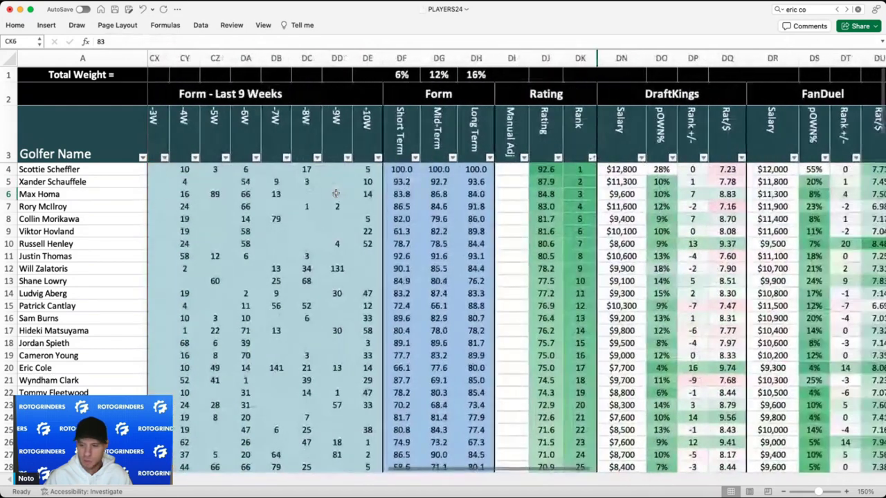
pyautogui.click(621, 195)
pyautogui.hscroll(-5, 621, 194)
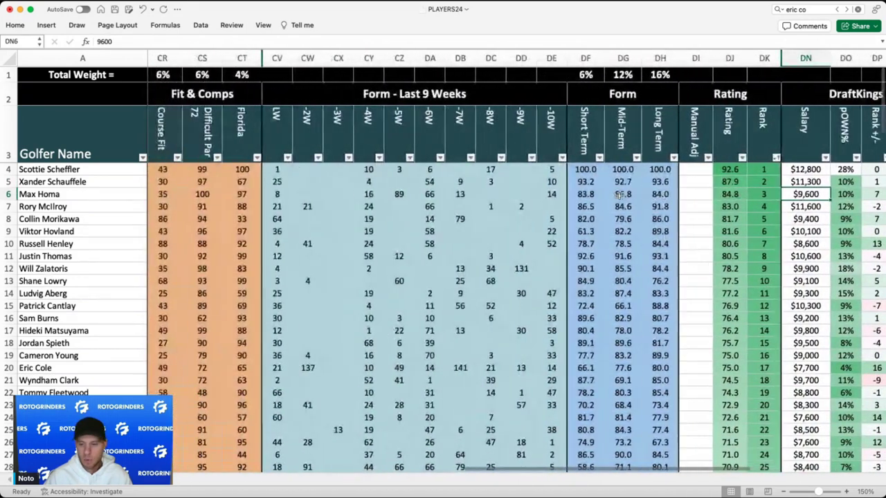
pyautogui.click(277, 194)
pyautogui.hscroll(-4, 277, 193)
pyautogui.hscroll(-2, 276, 194)
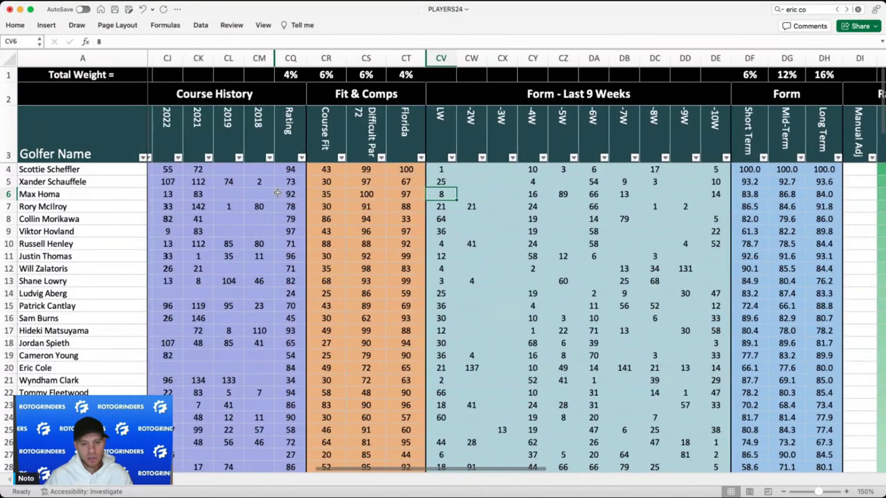
pyautogui.click(365, 194)
pyautogui.hscroll(-2, 365, 194)
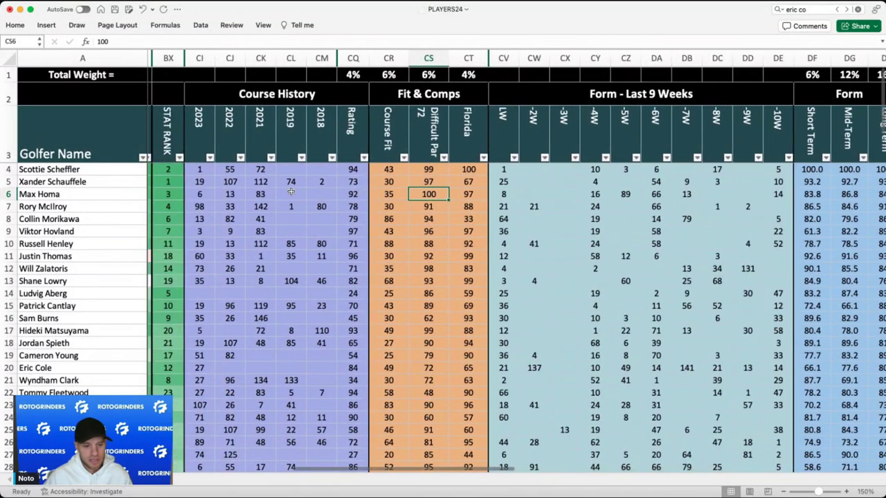
pyautogui.click(229, 194)
pyautogui.click(231, 206)
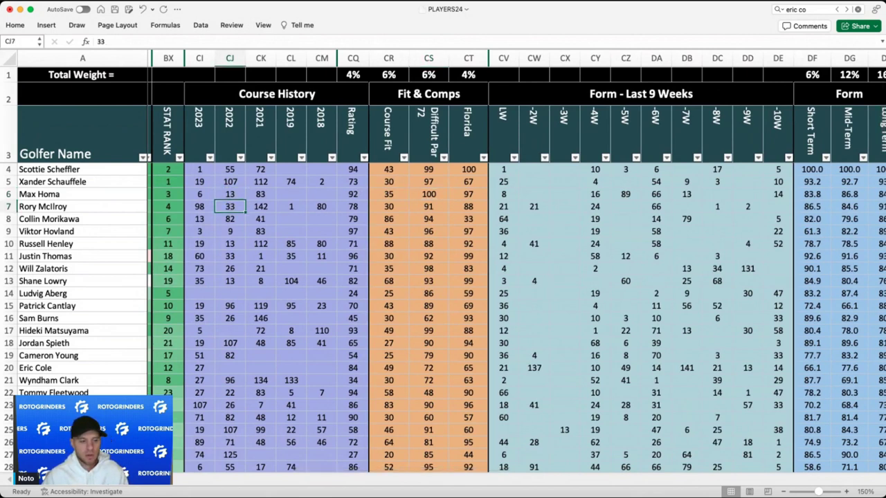
pyautogui.press('super+Tab')
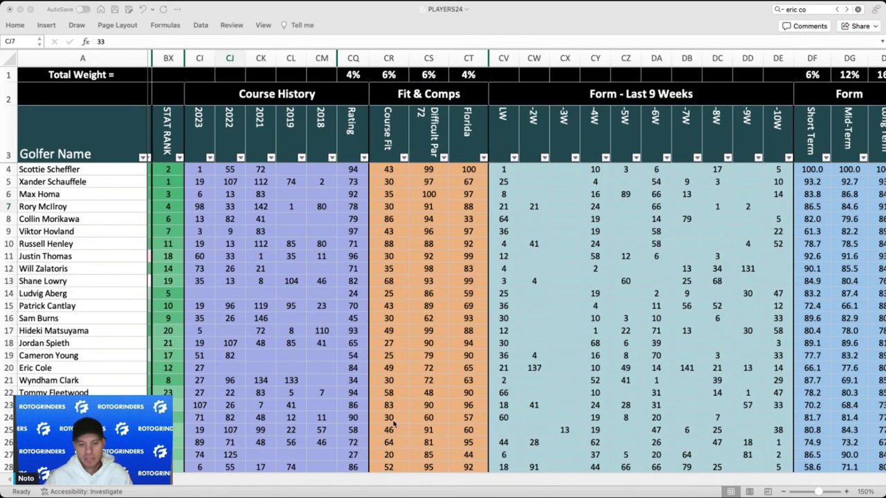
pyautogui.press('super+Tab')
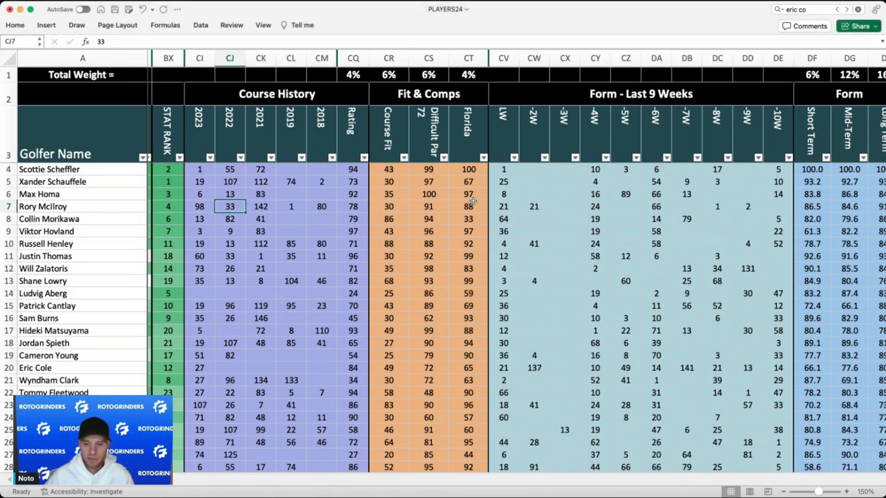
pyautogui.click(595, 206)
pyautogui.moveTo(505, 206); pyautogui.dragTo(594, 206)
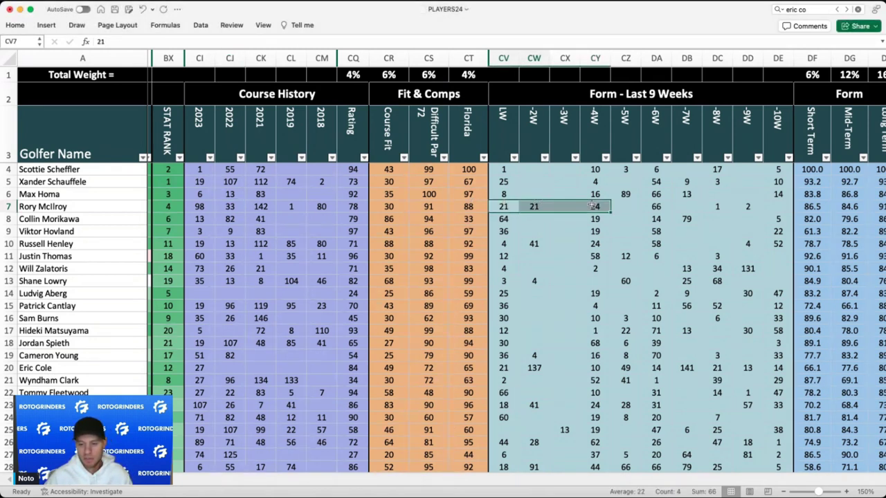
pyautogui.click(576, 256)
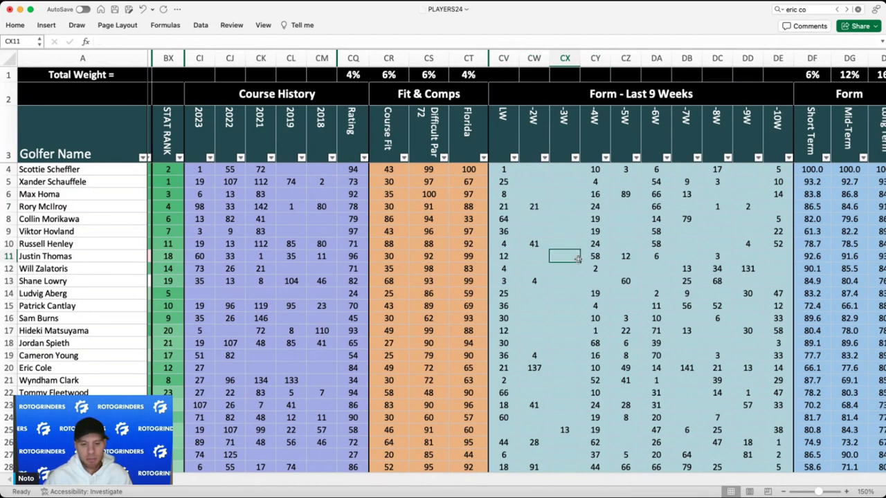
pyautogui.click(427, 208)
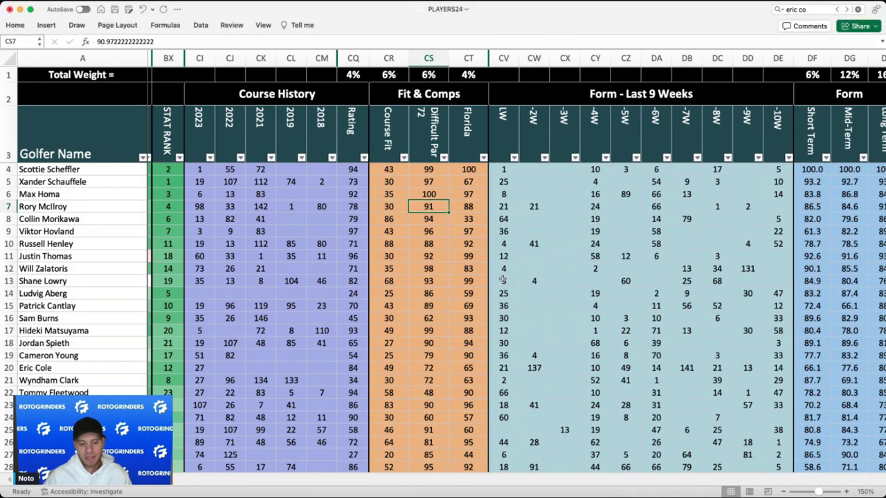
pyautogui.hscroll(15, 459, 208)
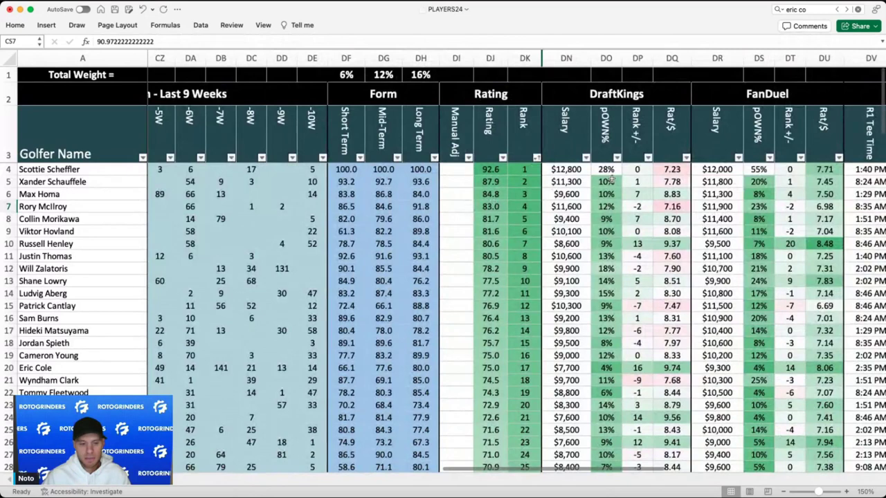
pyautogui.click(566, 182)
pyautogui.click(566, 195)
pyautogui.click(568, 219)
pyautogui.click(571, 232)
pyautogui.click(576, 206)
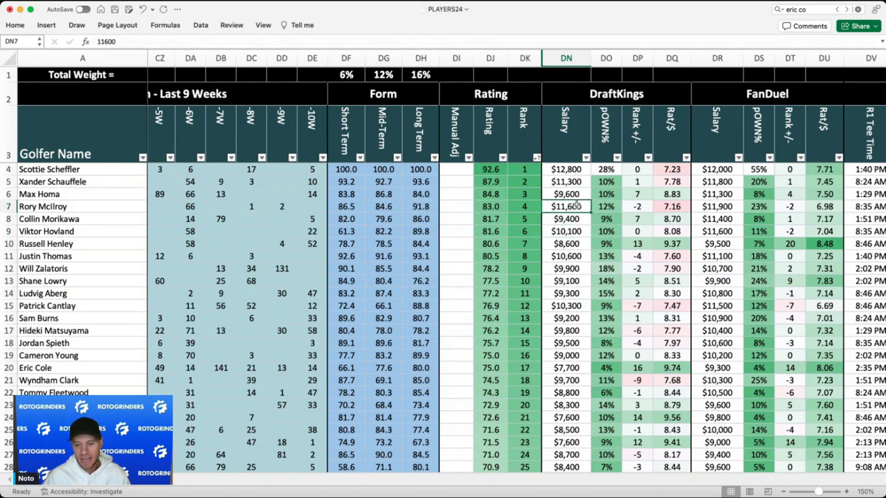
pyautogui.click(570, 219)
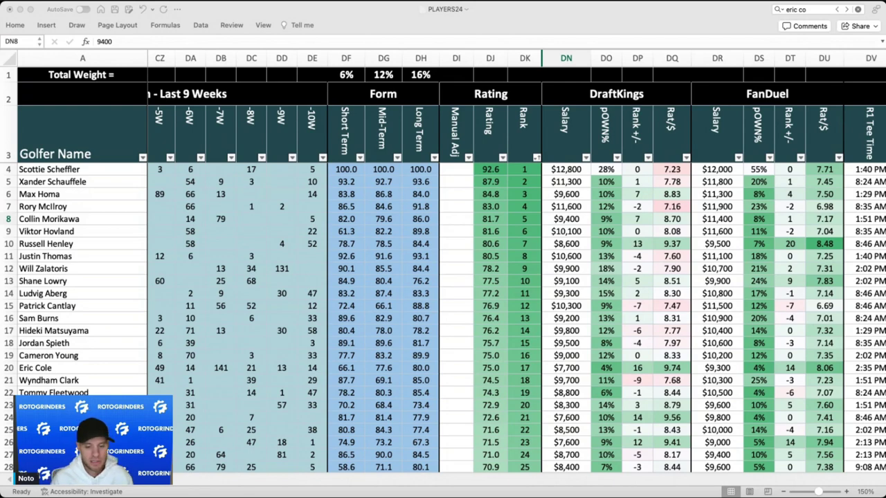
pyautogui.hscroll(-10, 274, 383)
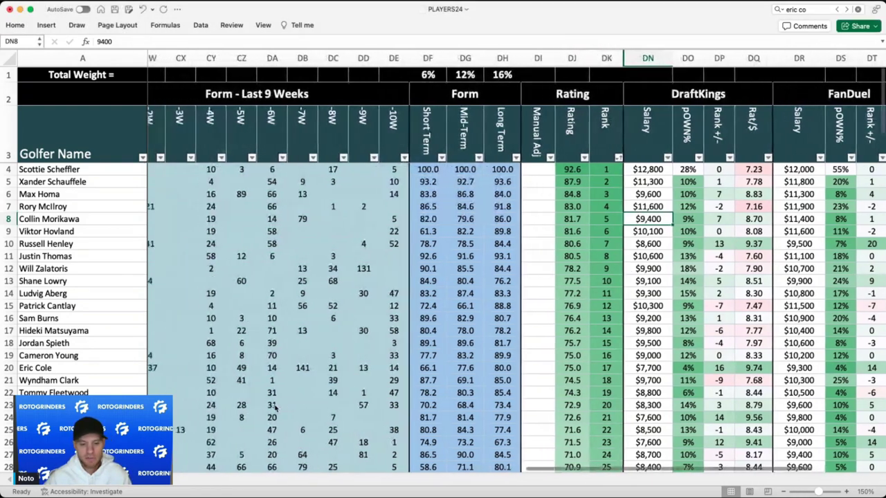
pyautogui.hscroll(-5, 274, 282)
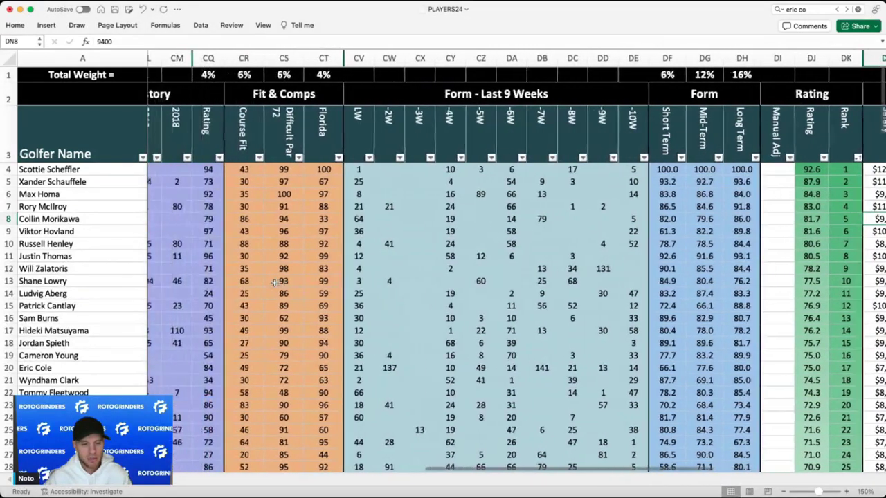
pyautogui.hscroll(-5, 292, 251)
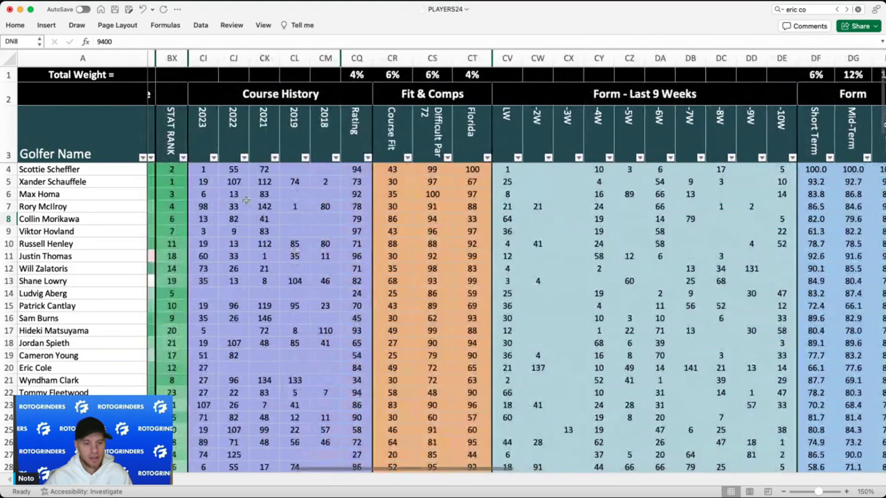
pyautogui.click(293, 207)
pyautogui.click(474, 219)
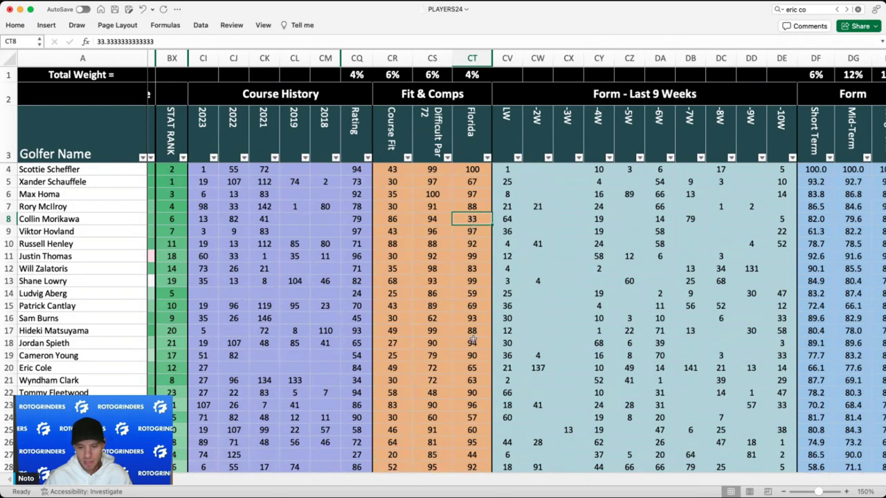
pyautogui.scroll(-4, 472, 370)
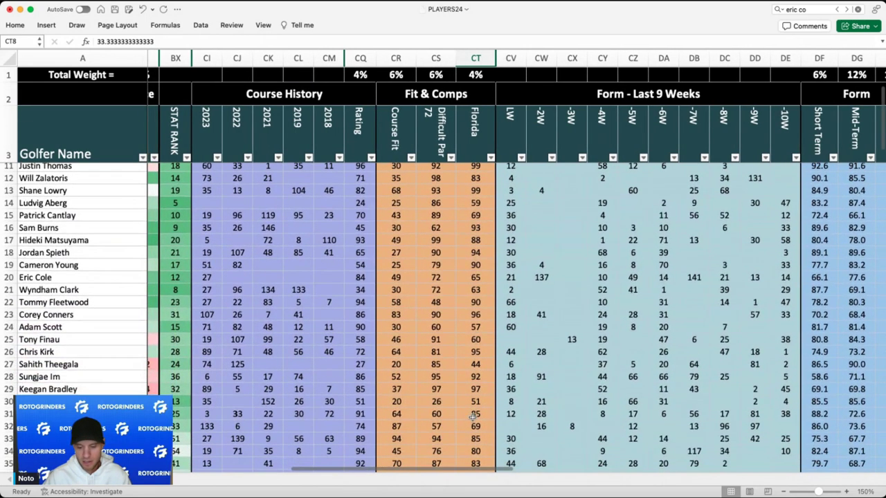
pyautogui.scroll(-2, 473, 417)
pyautogui.click(479, 443)
pyautogui.click(479, 430)
pyautogui.hscroll(4, 479, 431)
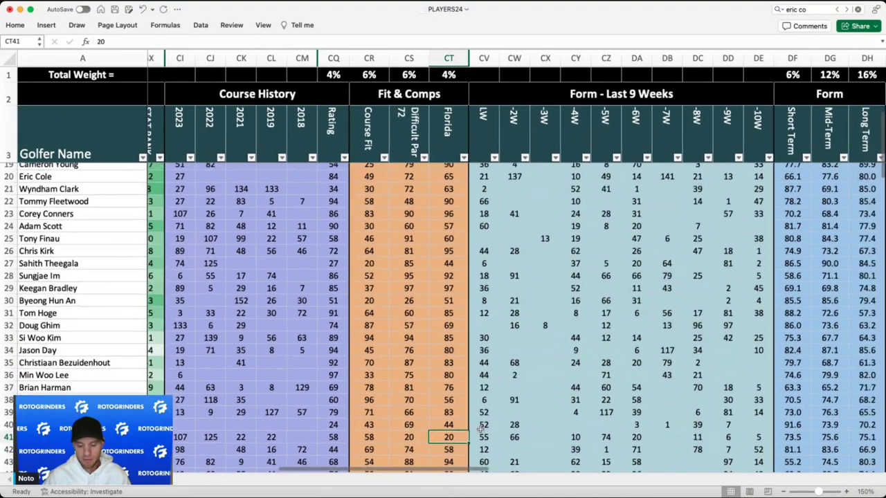
pyautogui.scroll(5, 480, 430)
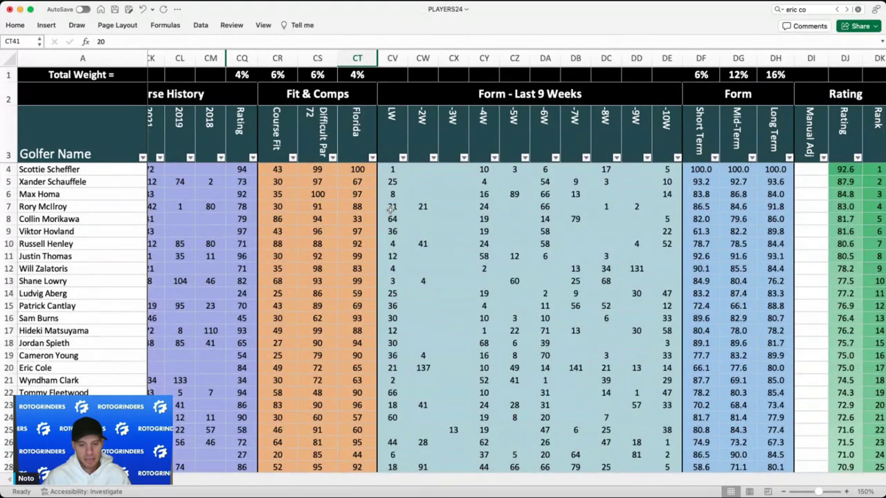
pyautogui.click(391, 219)
pyautogui.hscroll(10, 462, 218)
pyautogui.hscroll(1, 462, 219)
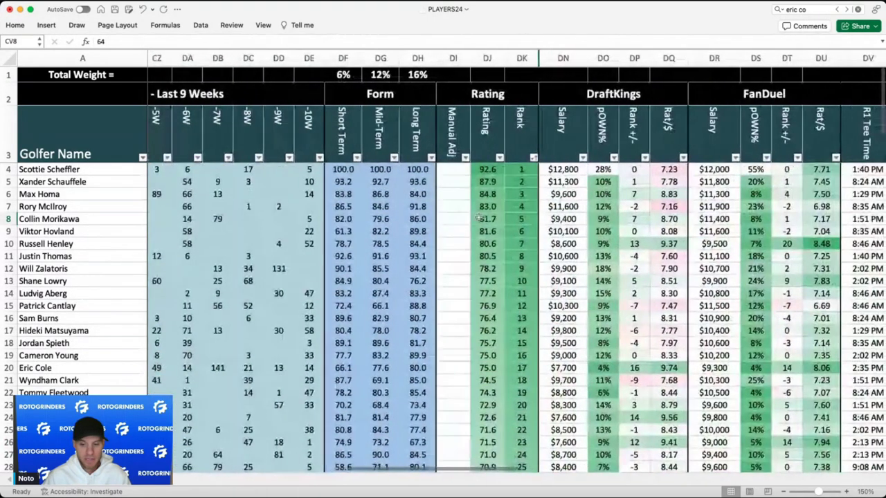
pyautogui.click(566, 218)
pyautogui.click(604, 219)
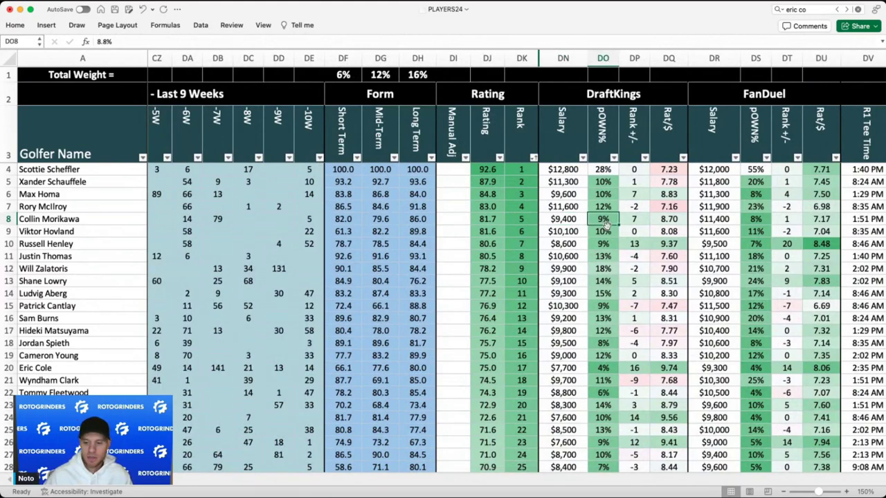
pyautogui.click(604, 232)
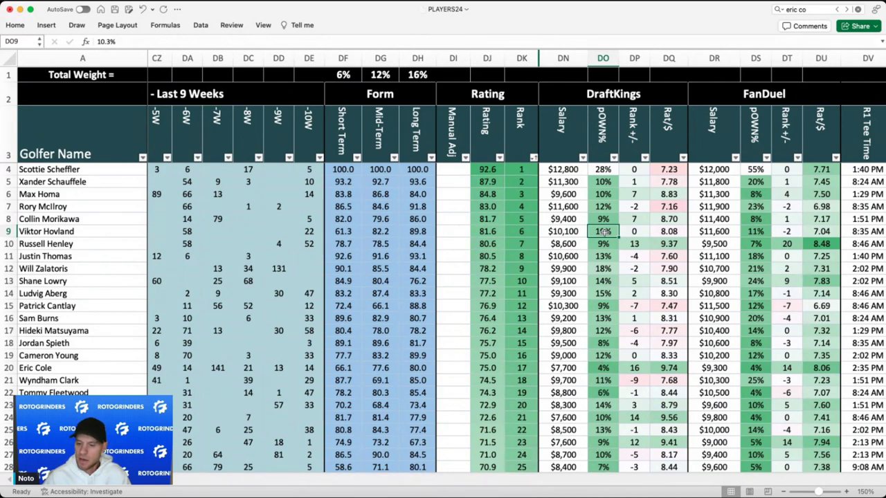
# - Read Viktor Hovland's golfer note in DZ9, then return to his course history finishes
pyautogui.hscroll(-5, 400, 240)
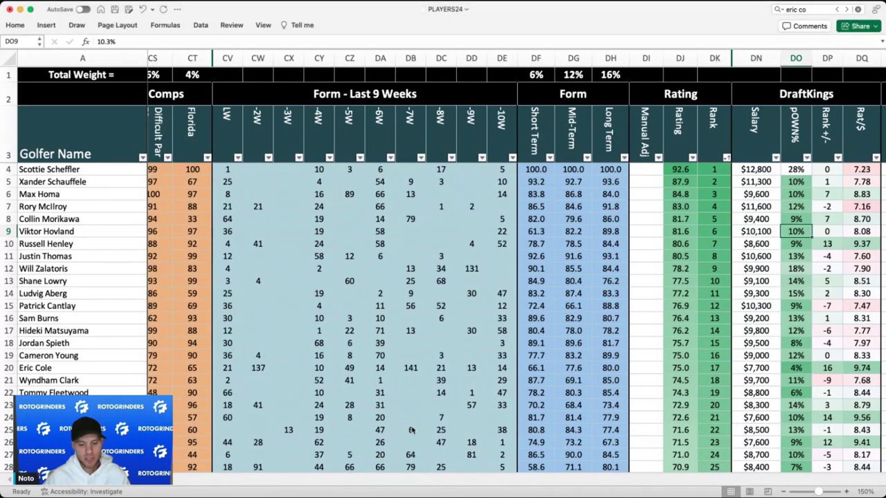
pyautogui.hscroll(10, 623, 251)
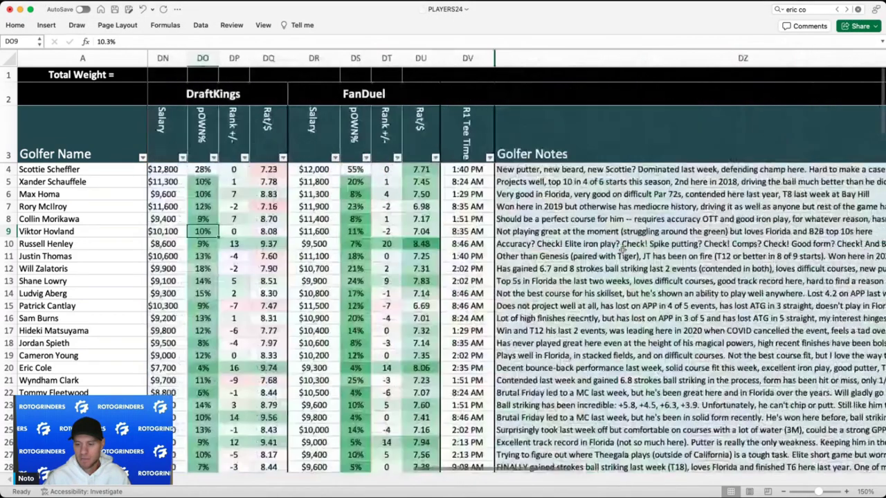
pyautogui.click(673, 231)
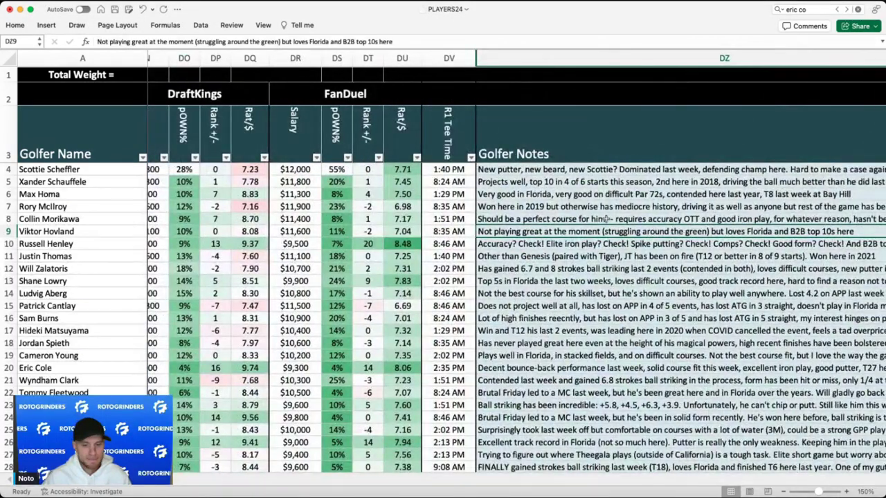
pyautogui.hscroll(-15, 606, 219)
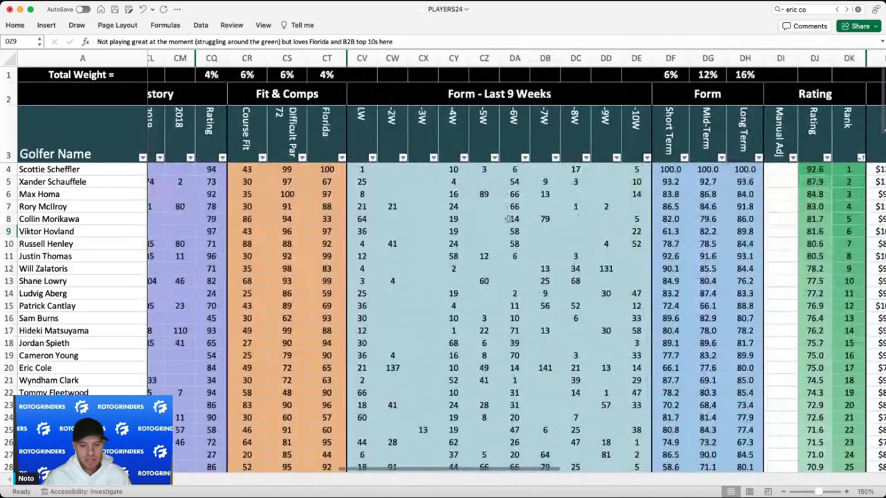
pyautogui.hscroll(-5, 456, 220)
# - Compare Hovland's and Russell Henley's course finishes, then Henley's last-week 4 and Florida rating 92
pyautogui.click(238, 231)
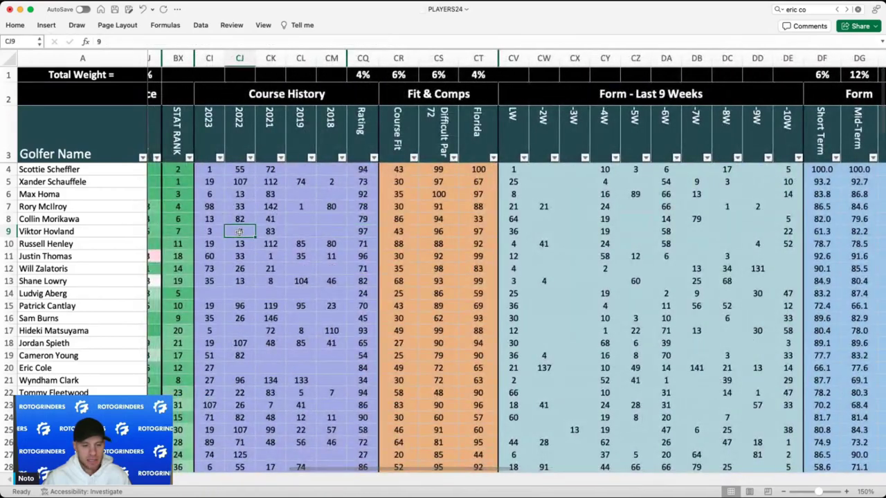
pyautogui.click(219, 234)
pyautogui.click(219, 244)
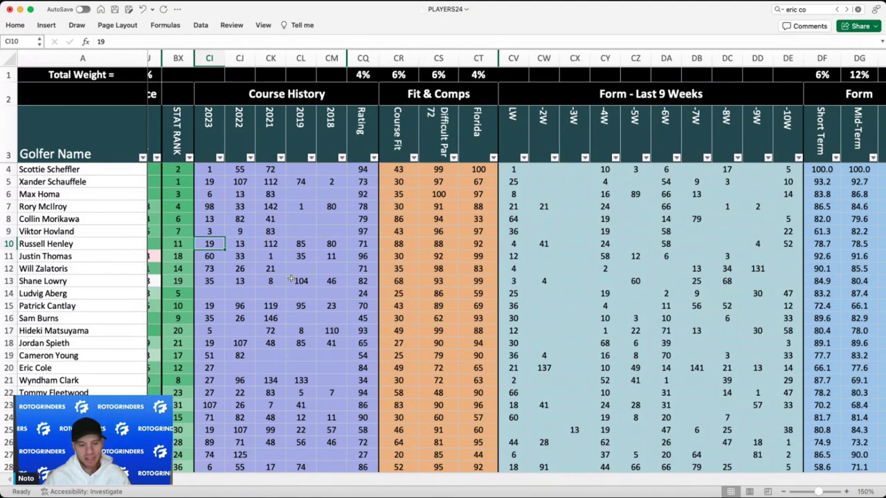
pyautogui.click(243, 218)
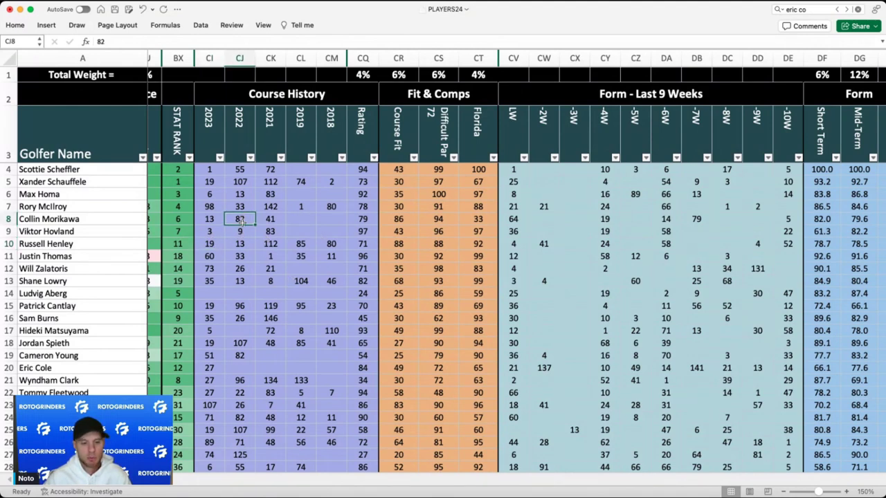
pyautogui.click(241, 244)
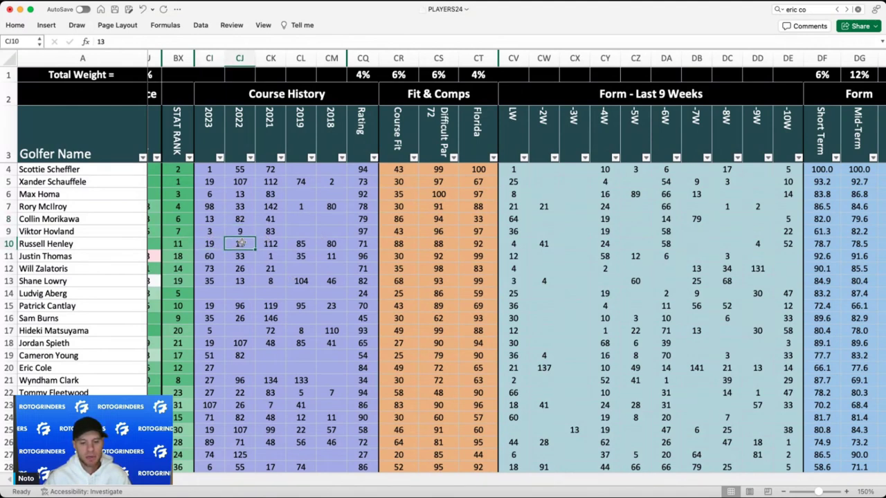
pyautogui.click(515, 245)
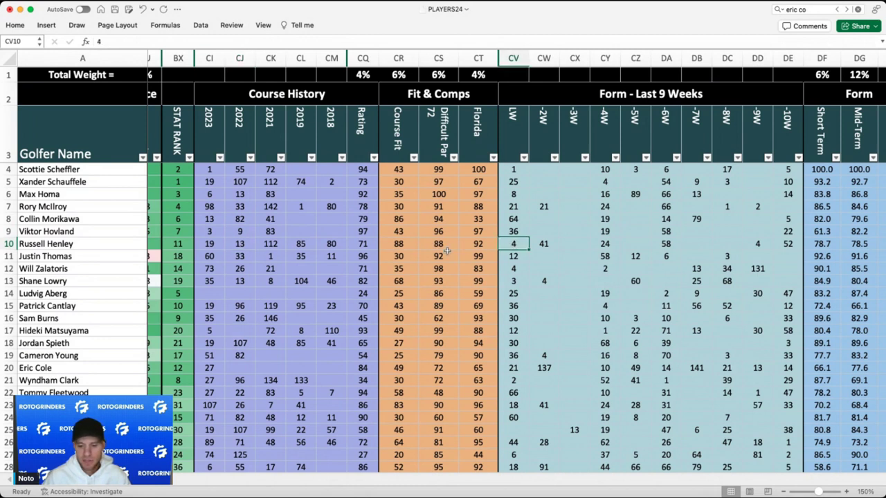
pyautogui.click(484, 247)
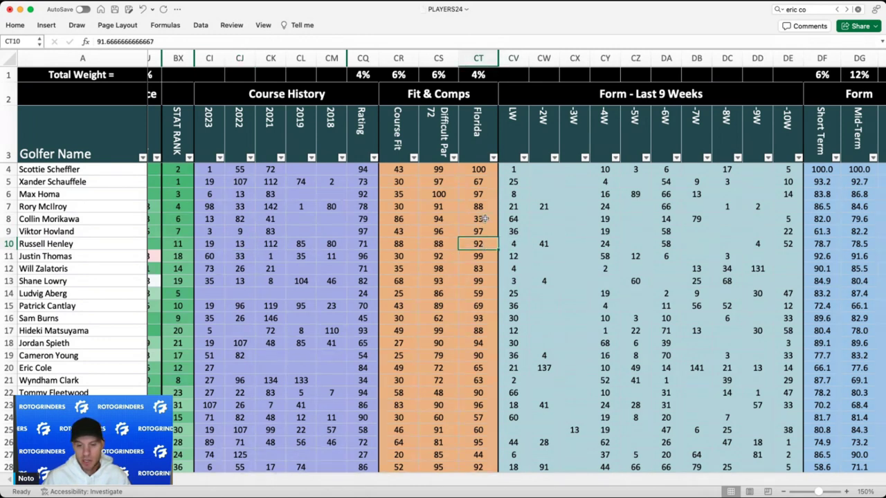
# - Check Russell Henley's $8,600 DraftKings salary, his ownership and his 7% FanDuel ownership
pyautogui.hscroll(5, 483, 244)
pyautogui.hscroll(3, 554, 244)
pyautogui.click(668, 246)
pyautogui.hscroll(4, 668, 246)
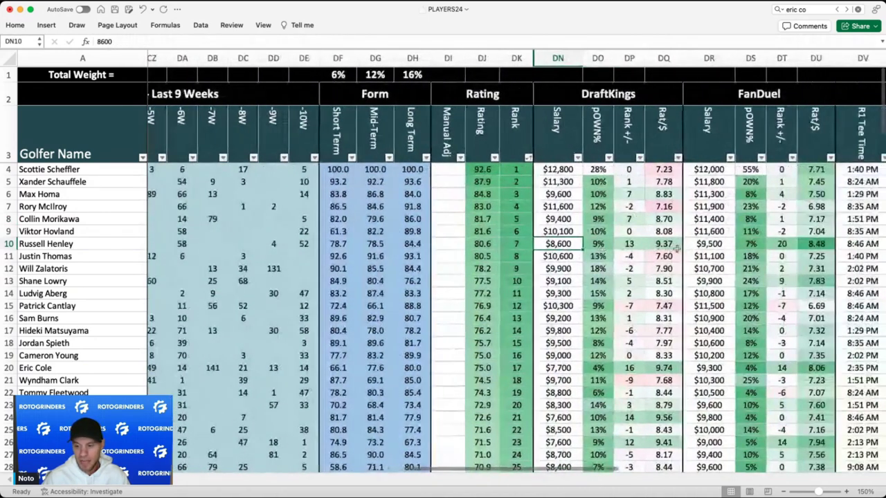
pyautogui.click(599, 245)
pyautogui.click(767, 246)
pyautogui.click(740, 246)
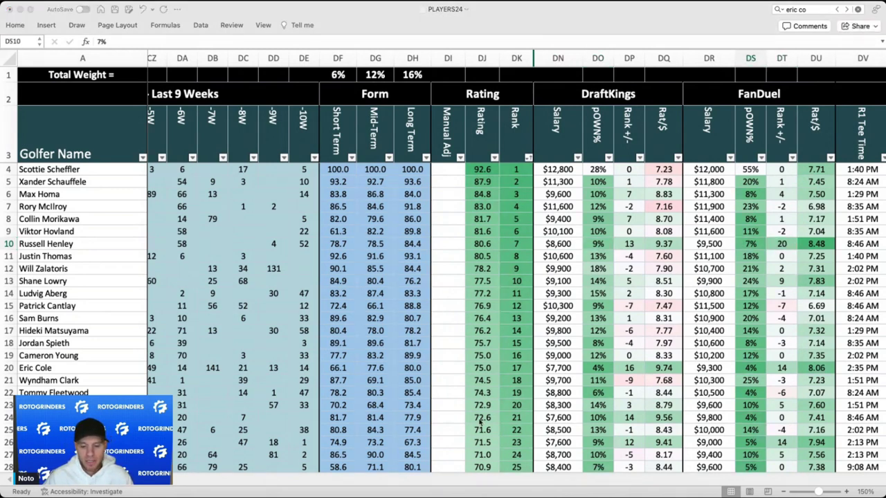
# - Weigh Henley's $8,600 against Justin Thomas's $10,600, Xander Schauffele's $11,300 and Will Zalatoris's $9,900
pyautogui.click(558, 255)
pyautogui.click(559, 243)
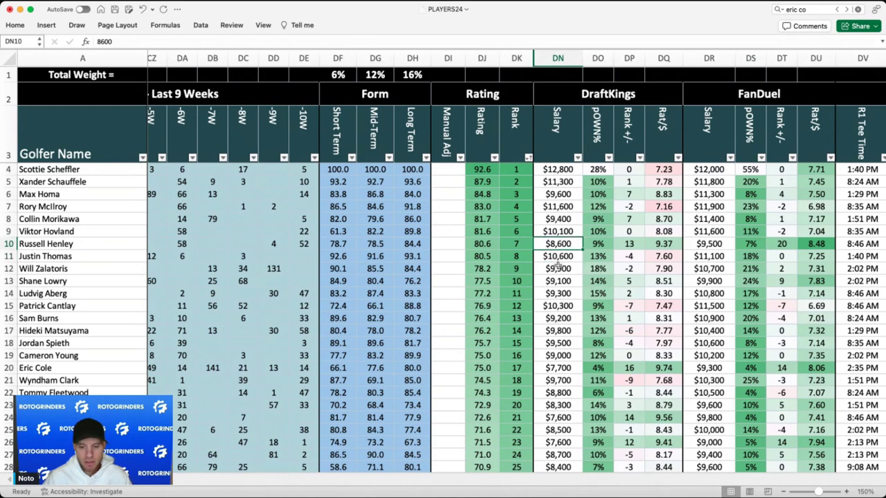
pyautogui.click(572, 182)
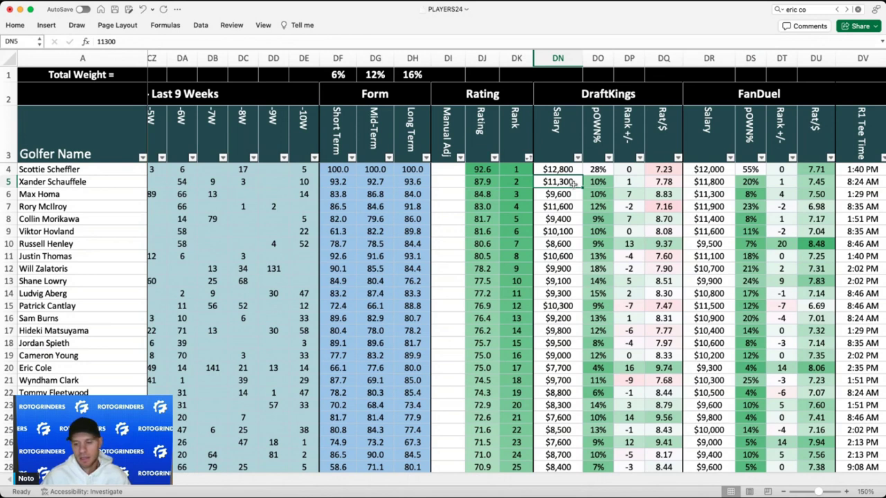
pyautogui.click(106, 177)
pyautogui.click(110, 243)
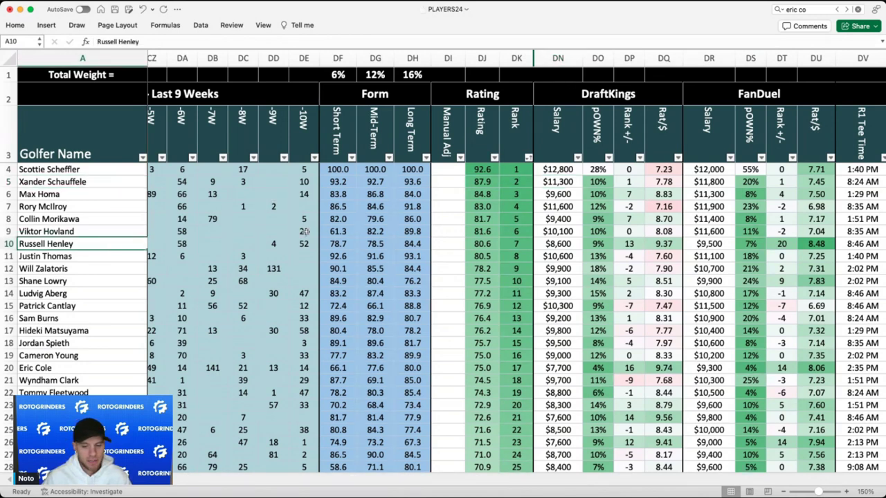
pyautogui.click(573, 256)
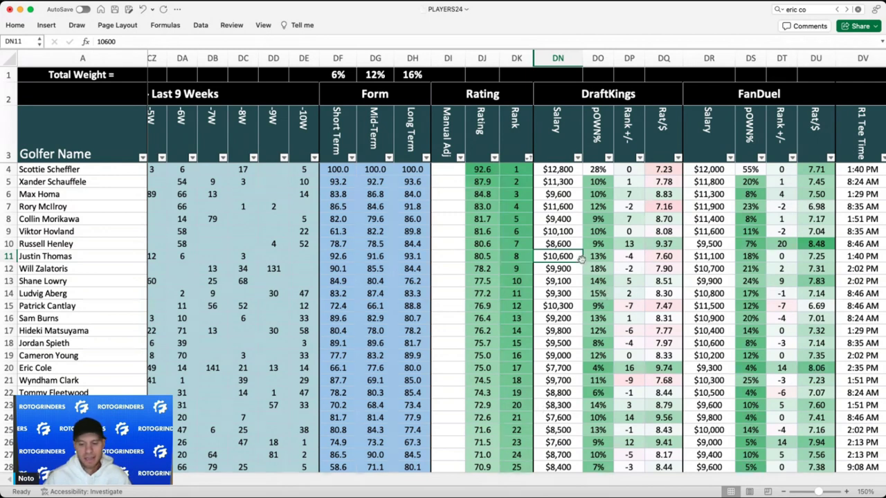
pyautogui.click(554, 244)
pyautogui.click(556, 256)
pyautogui.click(561, 276)
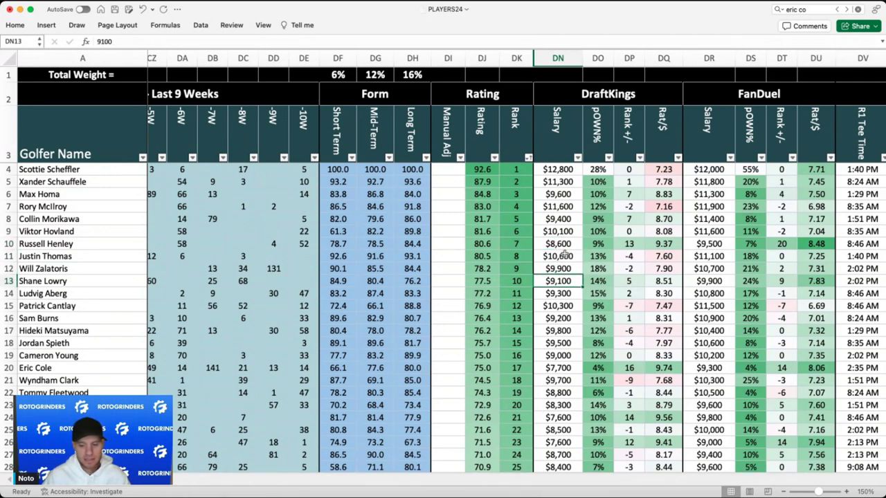
pyautogui.click(565, 255)
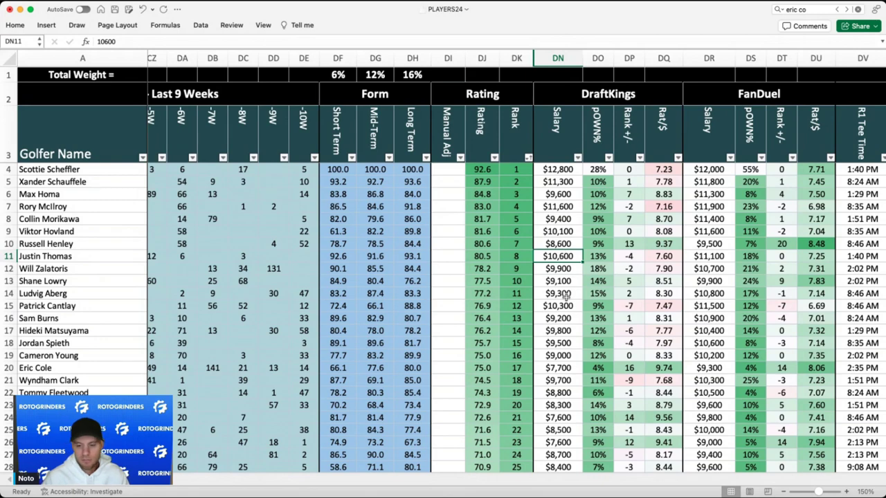
pyautogui.click(567, 267)
# - Check Will Zalatoris's form: 4 last week, blank three weeks ago, 2 four weeks ago
pyautogui.scroll(-3, 567, 268)
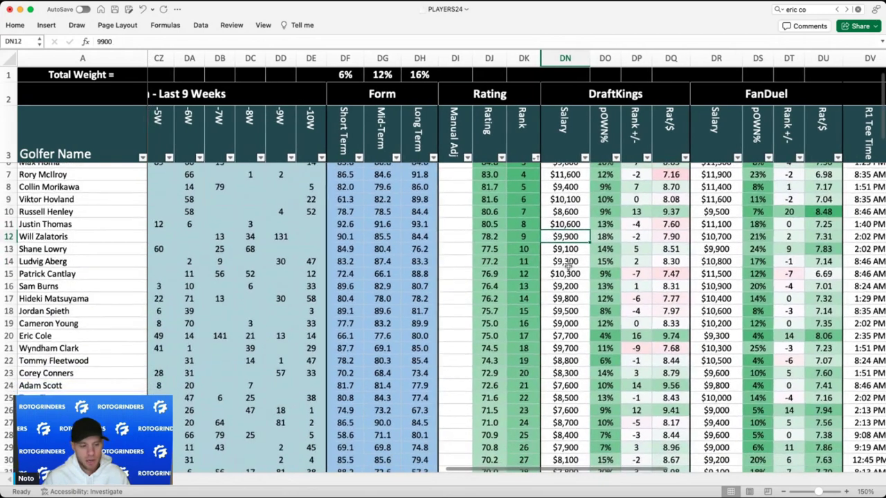
pyautogui.hscroll(-5, 568, 263)
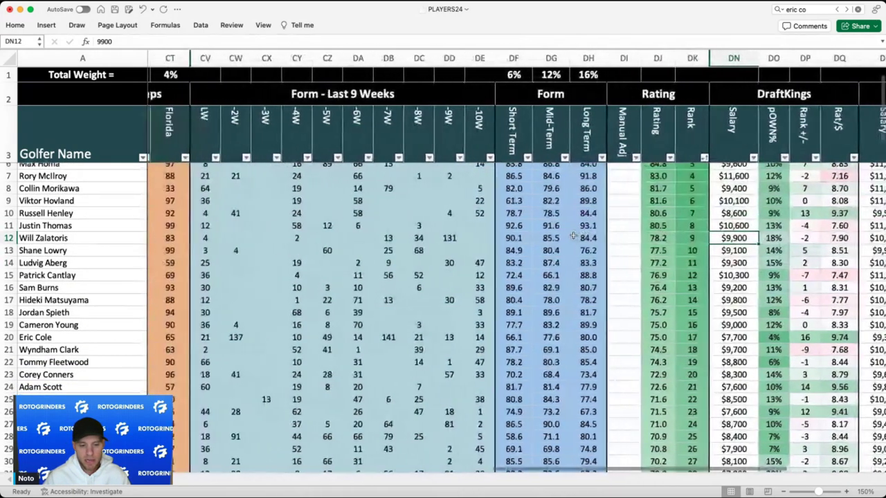
pyautogui.click(308, 237)
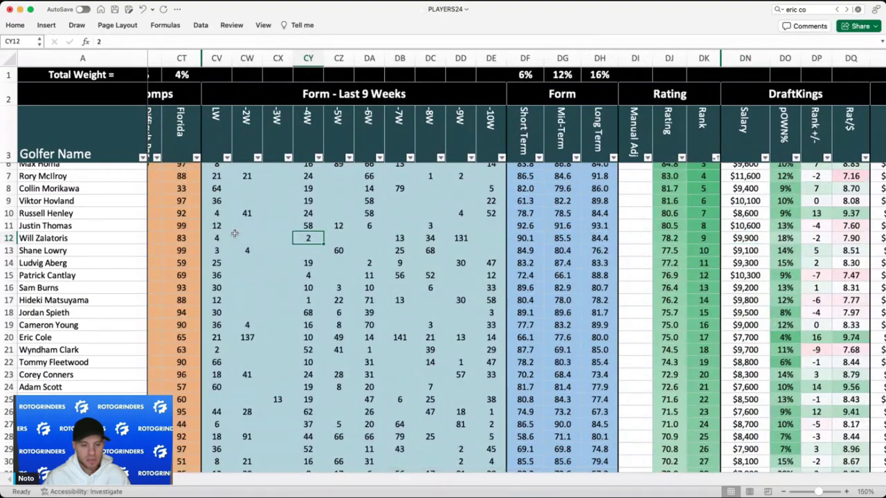
pyautogui.click(217, 238)
pyautogui.click(307, 238)
pyautogui.click(212, 240)
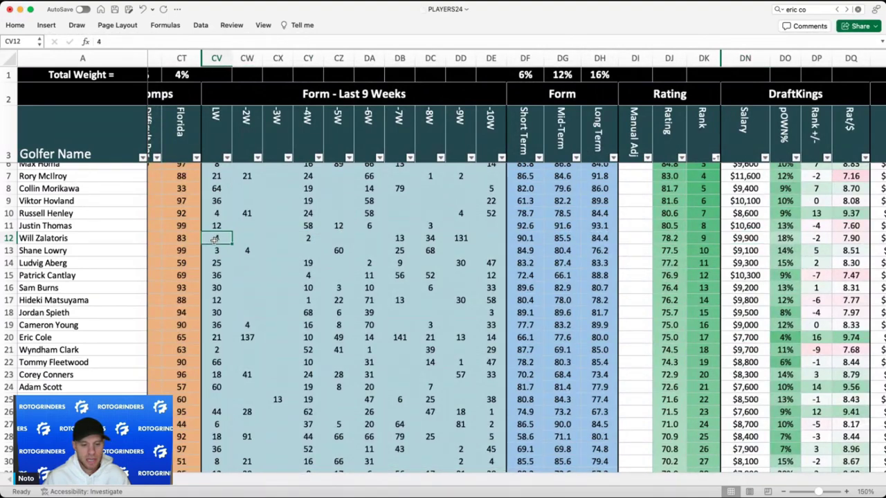
pyautogui.click(287, 242)
pyautogui.click(308, 238)
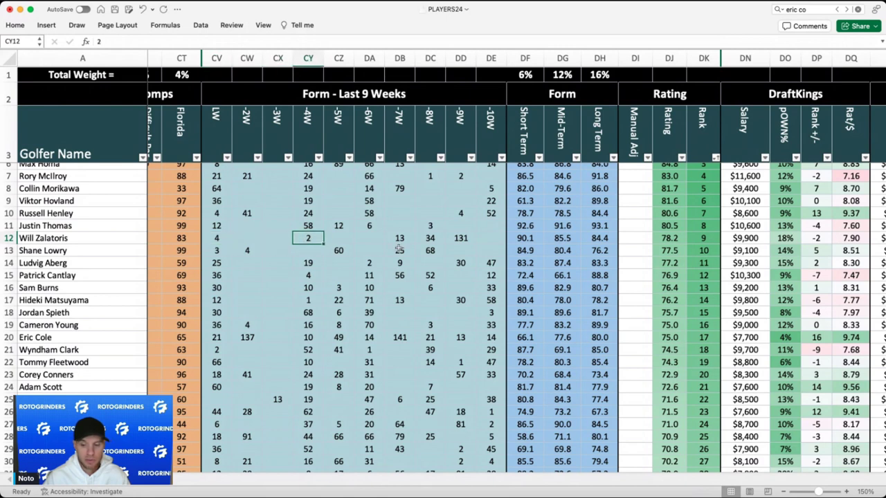
# - Look up Shane Lowry's $9,100 DraftKings salary
pyautogui.hscroll(5, 399, 249)
pyautogui.click(598, 237)
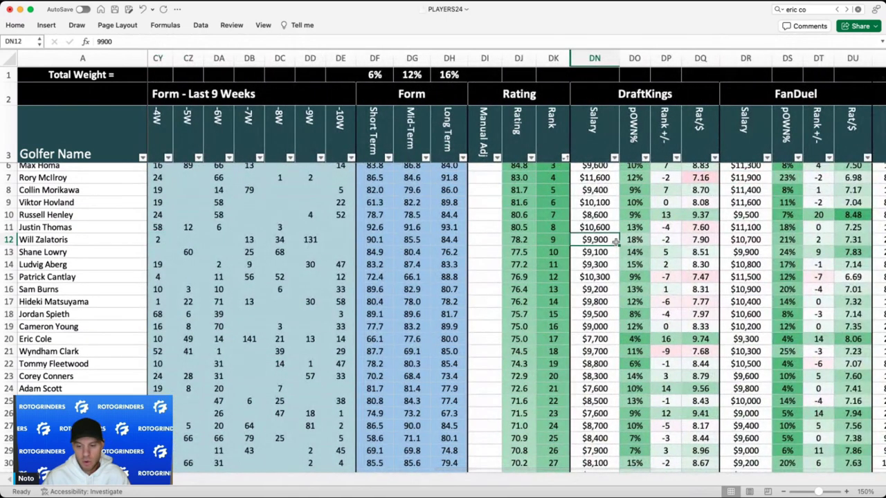
pyautogui.click(606, 251)
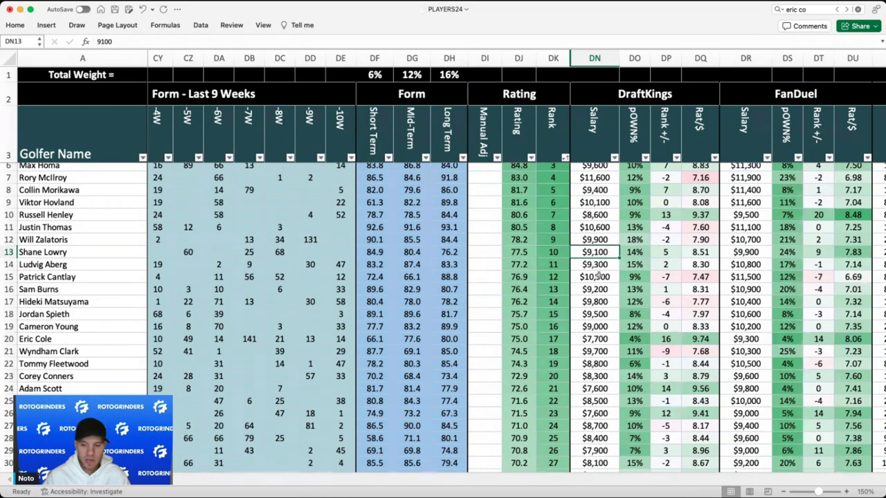
pyautogui.scroll(-2, 606, 252)
pyautogui.hscroll(2, 606, 252)
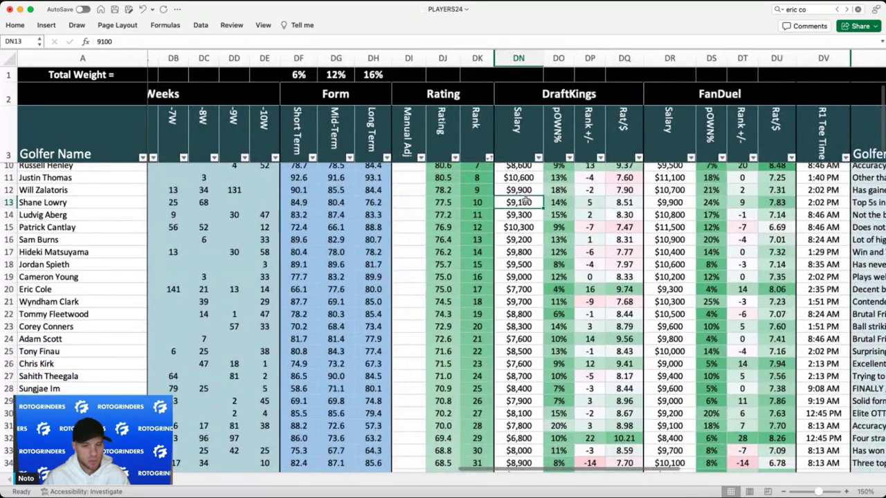
pyautogui.hscroll(-5, 525, 203)
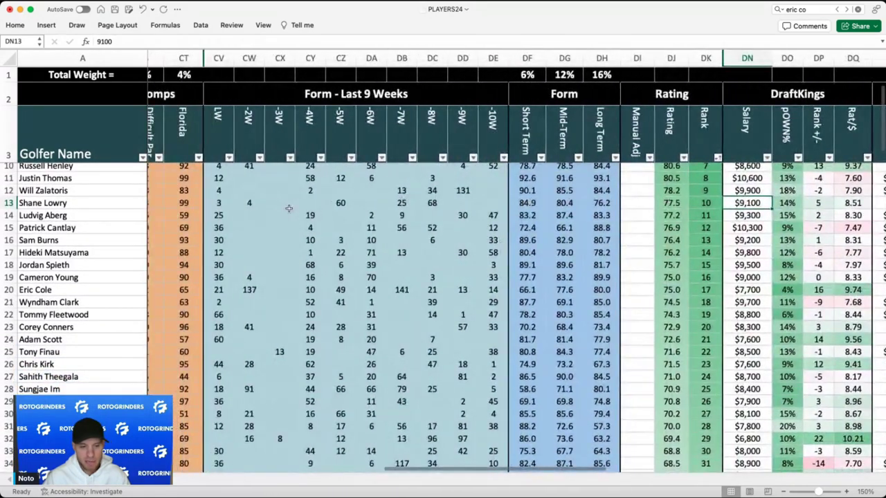
# - Review Shane Lowry's recent finishes of 3 and 4, difficult-course rating 93 and 2021–2023 course finishes
pyautogui.click(250, 203)
pyautogui.click(224, 202)
pyautogui.hscroll(-3, 223, 202)
pyautogui.click(293, 203)
pyautogui.hscroll(-4, 294, 203)
pyautogui.moveTo(178, 206); pyautogui.dragTo(238, 207)
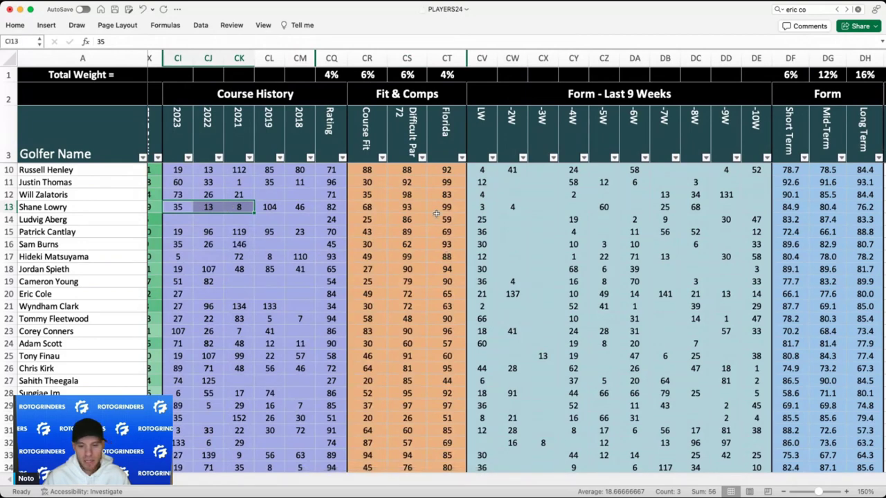
# - Check row 14's Difficult Par 72 score and last-week form, then DraftKings salaries for rows 14–16
pyautogui.click(412, 219)
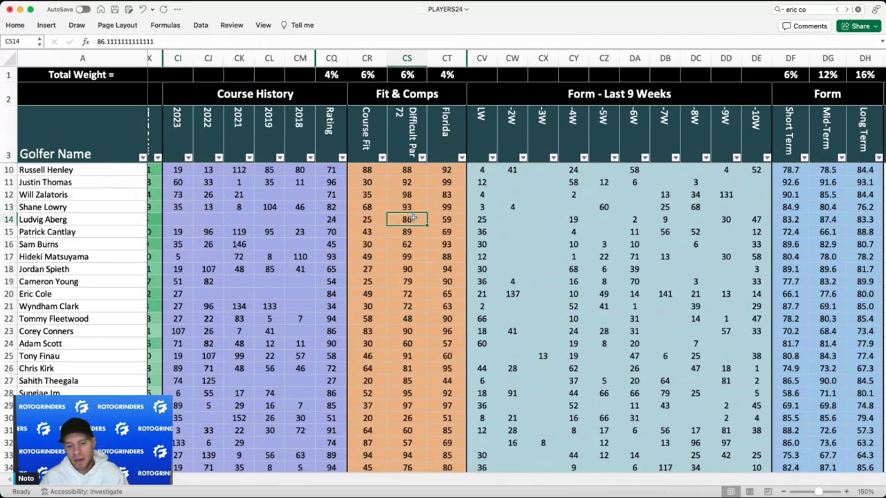
pyautogui.click(484, 220)
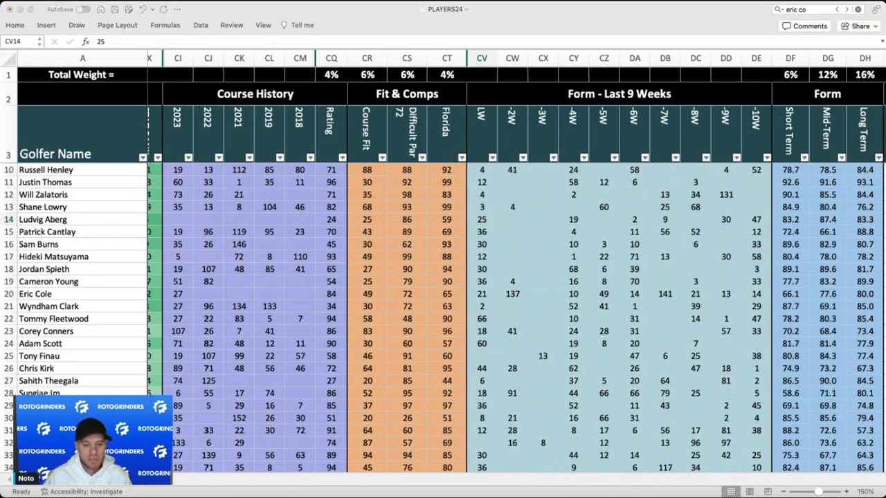
pyautogui.hscroll(15, 663, 221)
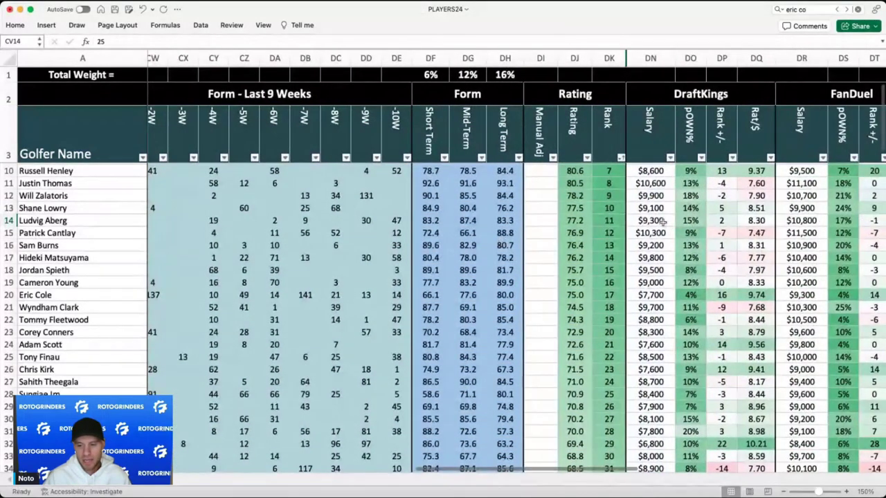
pyautogui.click(663, 221)
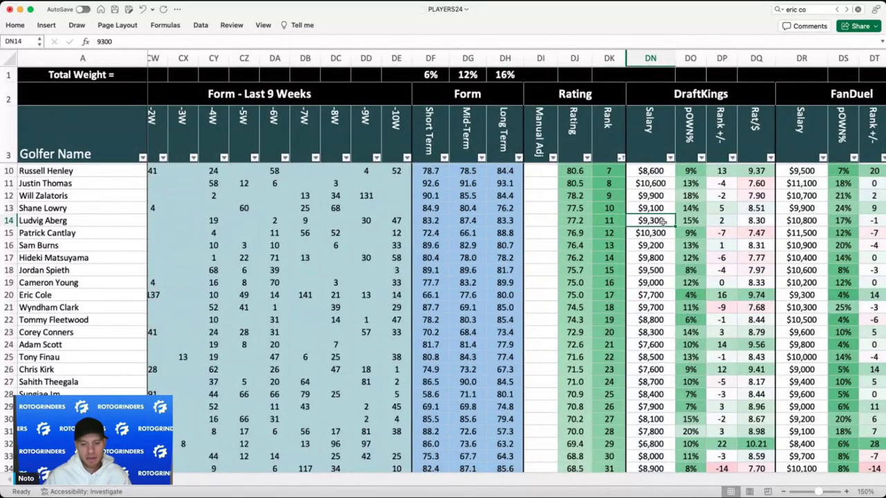
pyautogui.click(656, 235)
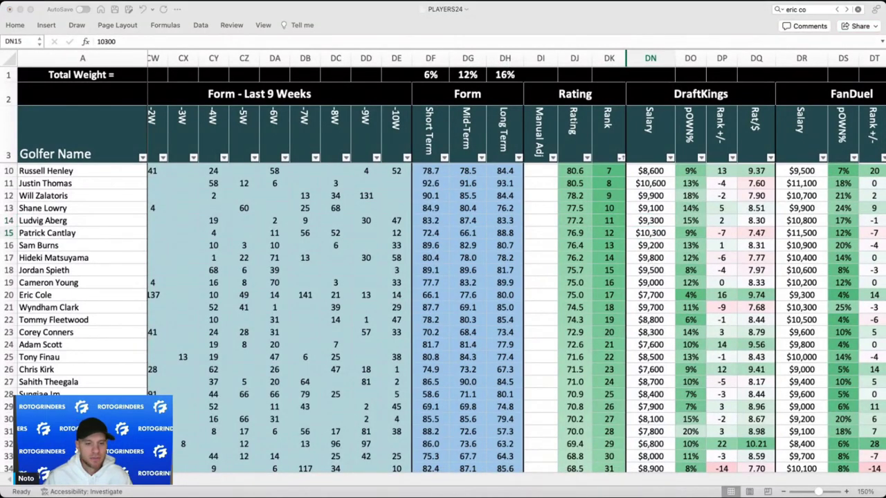
pyautogui.click(650, 233)
pyautogui.hscroll(5, 496, 236)
pyautogui.click(519, 247)
pyautogui.scroll(-3, 519, 247)
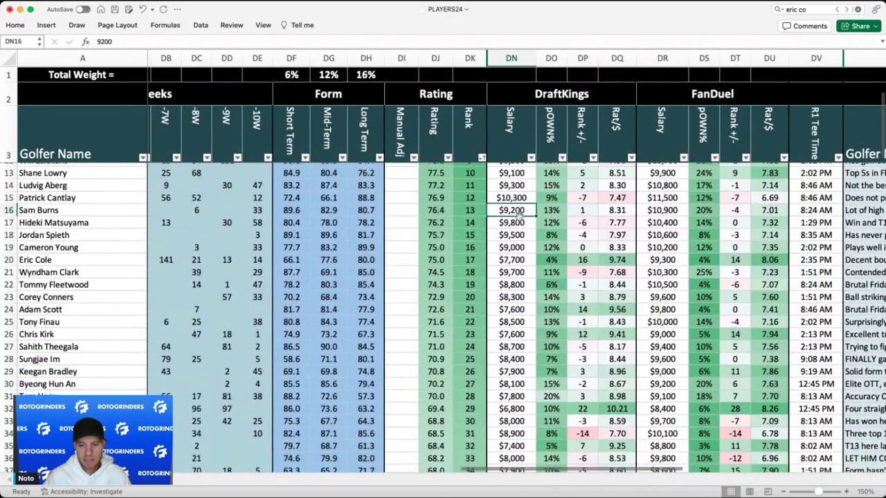
pyautogui.hscroll(-5, 517, 214)
pyautogui.hscroll(10, 517, 215)
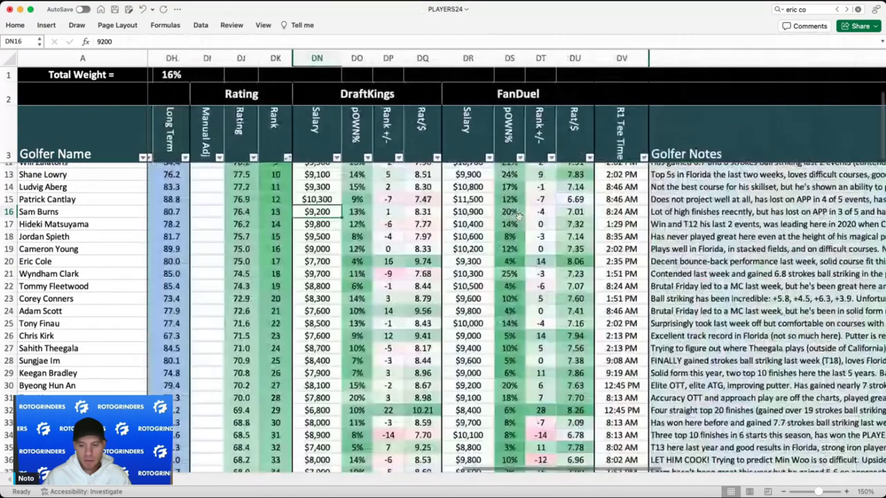
pyautogui.hscroll(3, 517, 215)
pyautogui.click(557, 210)
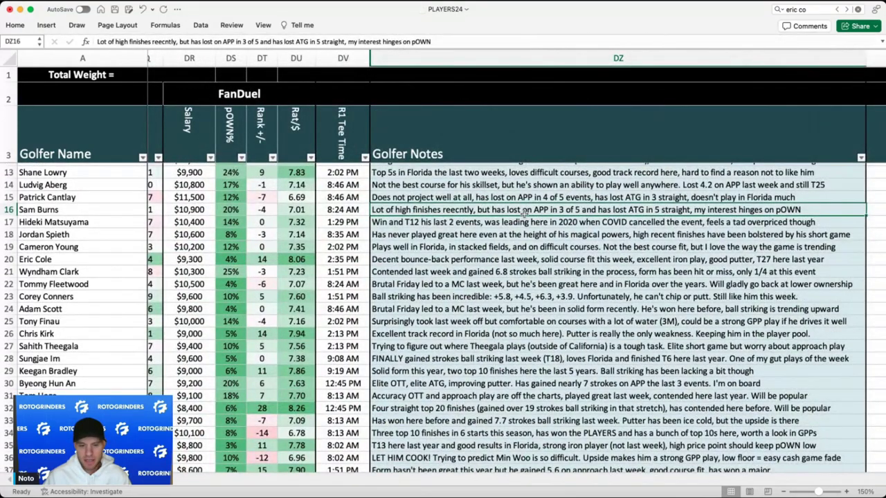
pyautogui.hscroll(-10, 367, 244)
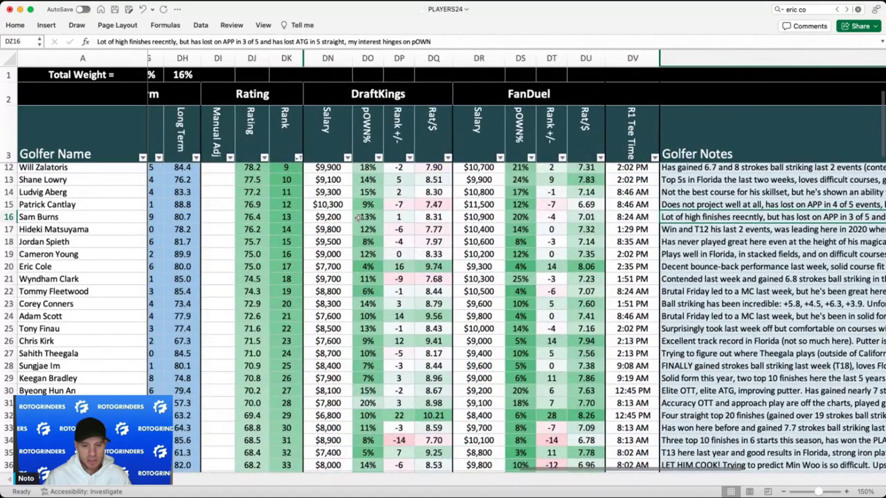
pyautogui.click(358, 216)
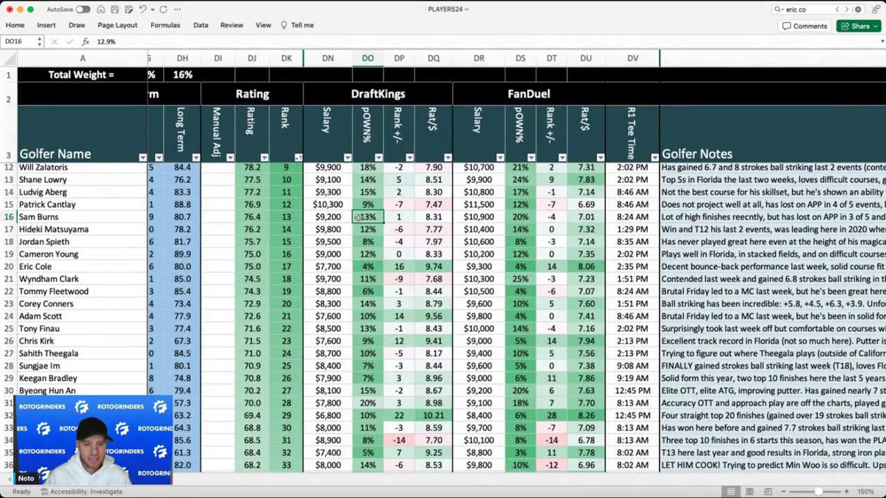
pyautogui.hscroll(-10, 358, 217)
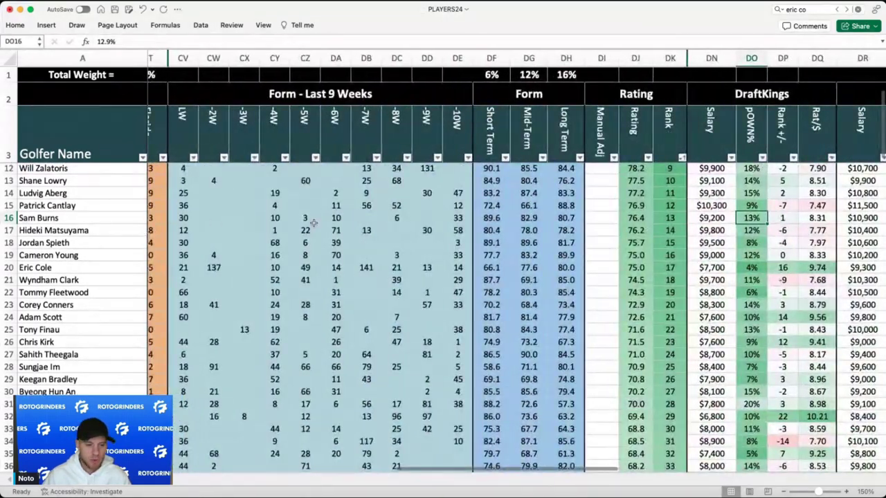
pyautogui.hscroll(6, 599, 301)
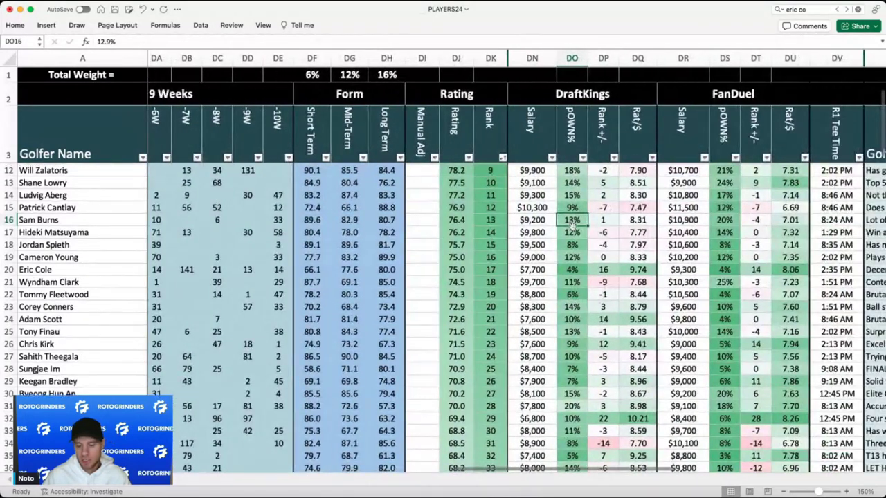
pyautogui.click(572, 233)
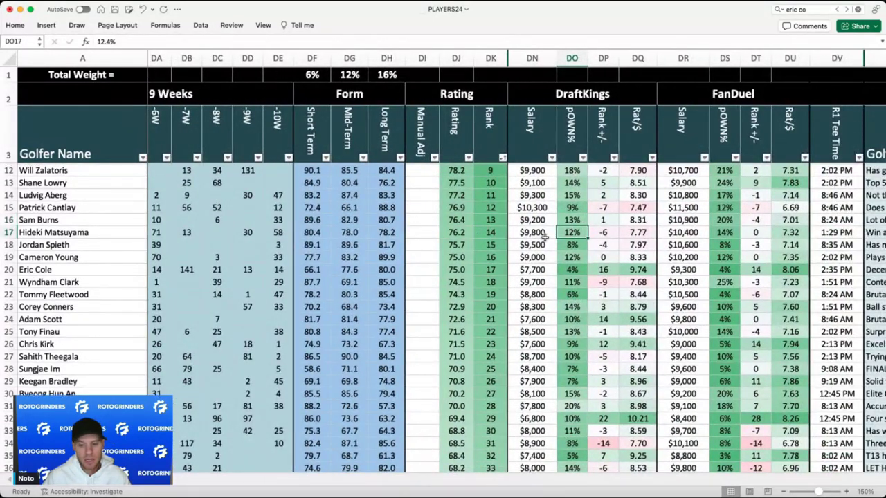
pyautogui.click(544, 236)
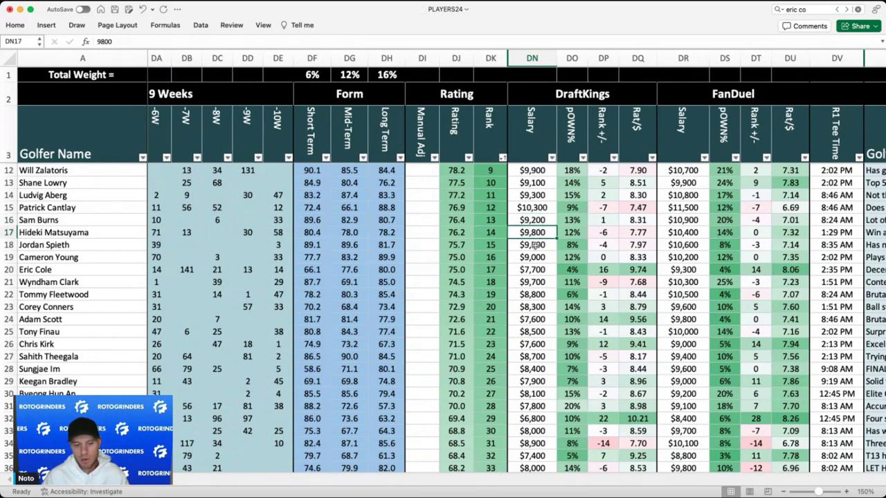
pyautogui.click(535, 246)
pyautogui.scroll(-2, 535, 245)
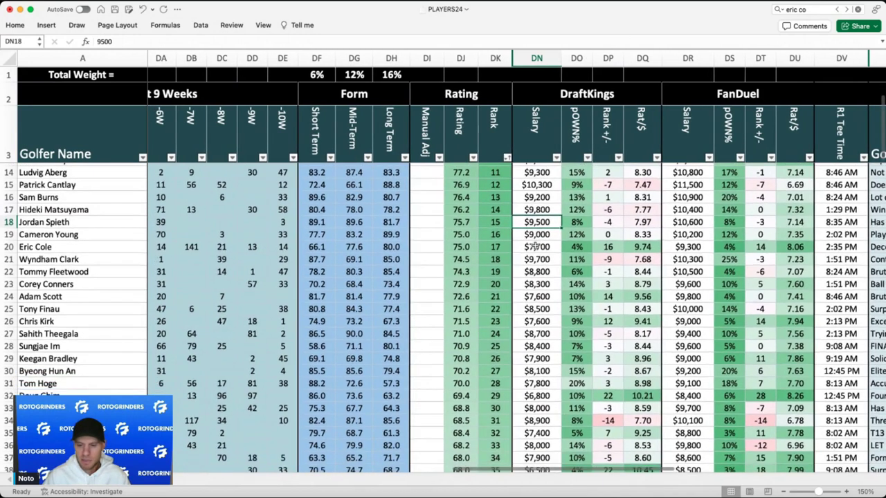
pyautogui.press('super+Tab')
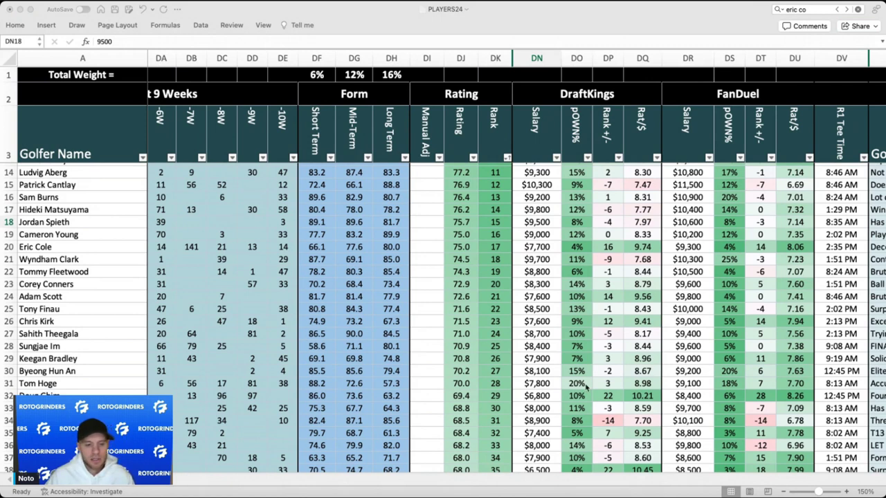
pyautogui.press('super+Tab')
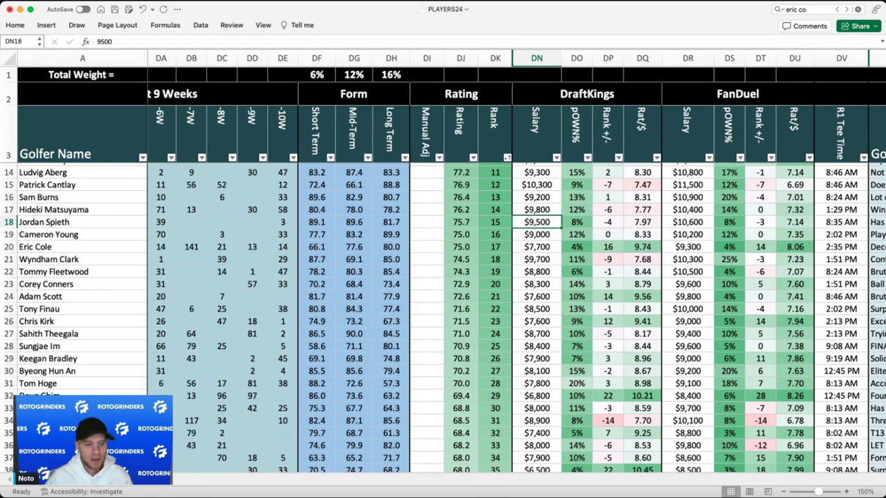
pyautogui.press('super+Tab')
pyautogui.press('super+Tab')
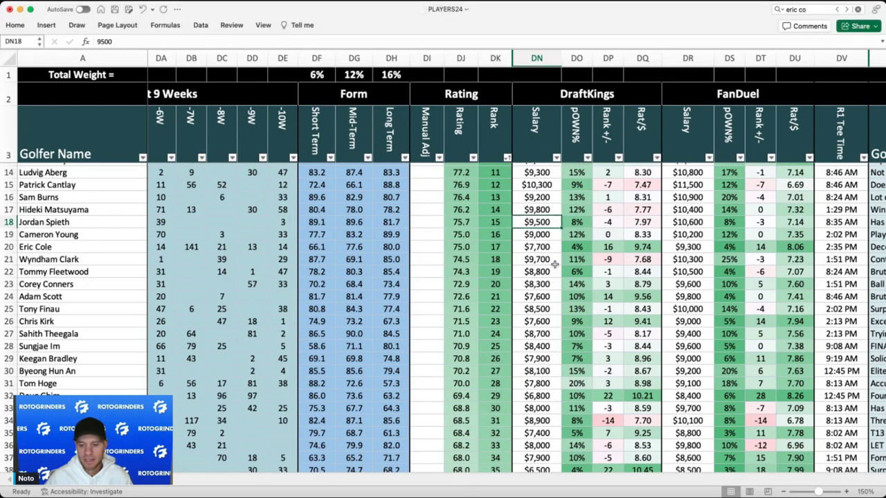
pyautogui.click(576, 222)
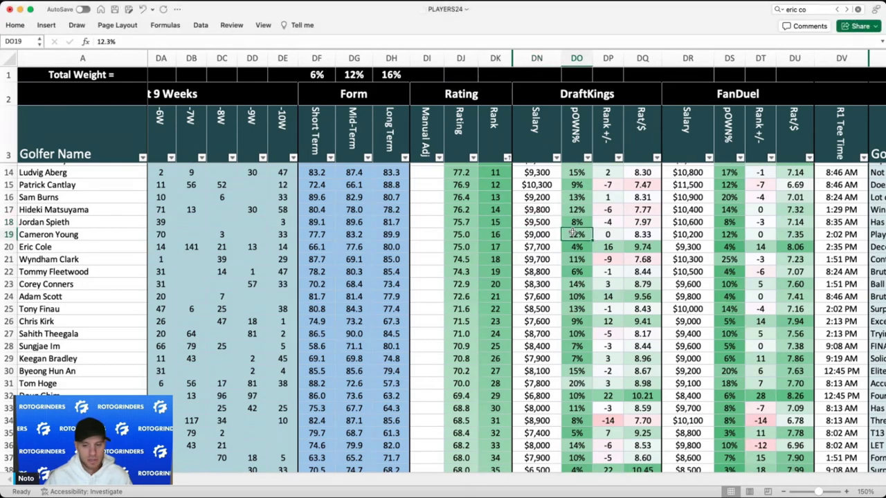
# - Compare DraftKings salaries in rows 20, 15 and 19, and check row 20's Florida score
pyautogui.click(536, 247)
pyautogui.hscroll(-1, 557, 247)
pyautogui.hscroll(-5, 557, 247)
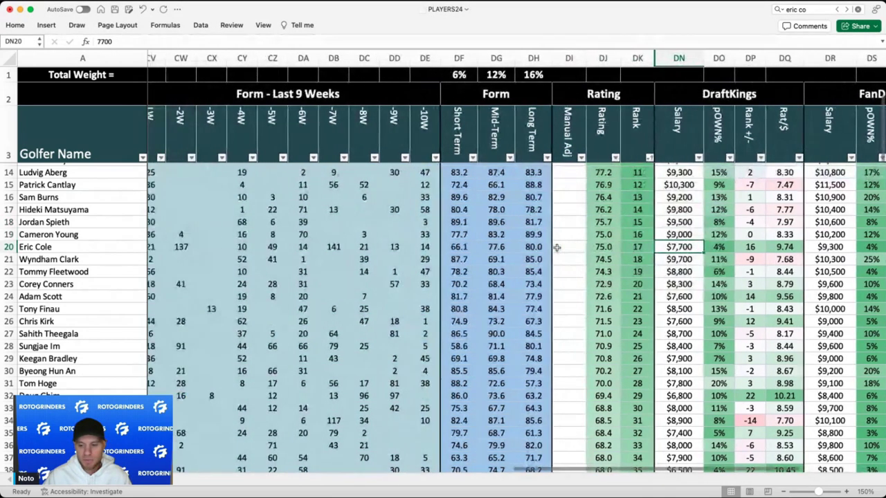
pyautogui.click(678, 187)
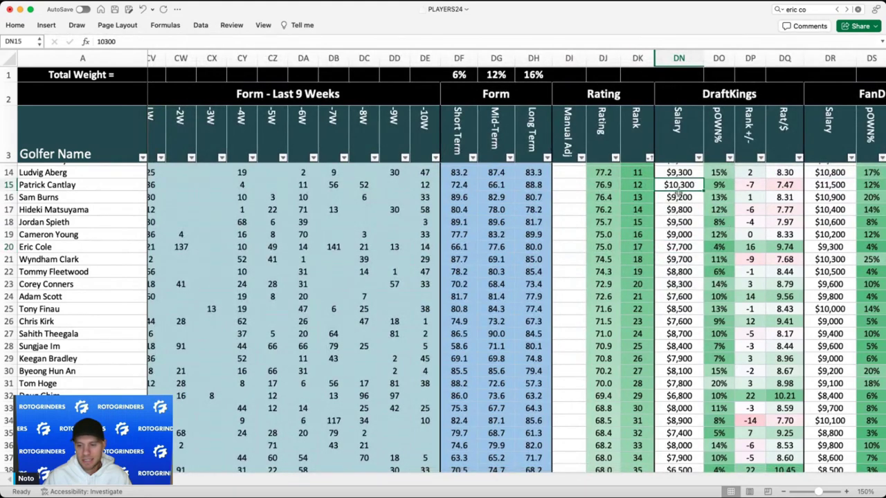
pyautogui.click(676, 233)
pyautogui.hscroll(-1, 677, 233)
pyautogui.hscroll(-10, 484, 247)
pyautogui.click(461, 247)
pyautogui.hscroll(12, 461, 247)
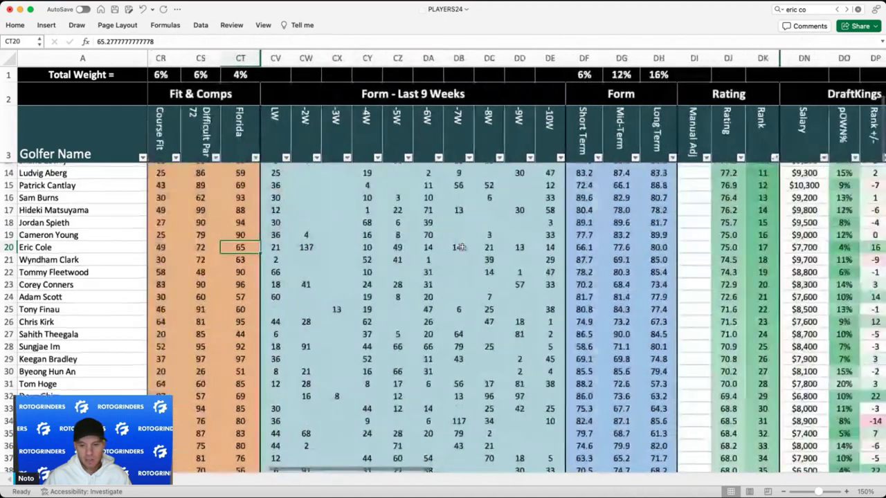
pyautogui.click(598, 247)
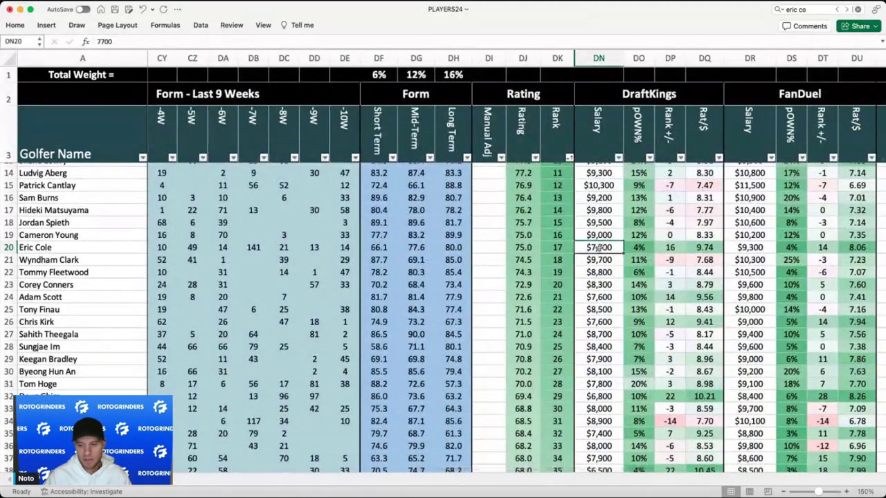
# - Check row 20's last-week and two-weeks-ago form results, then return to the Golfer Notes
pyautogui.hscroll(-6, 439, 259)
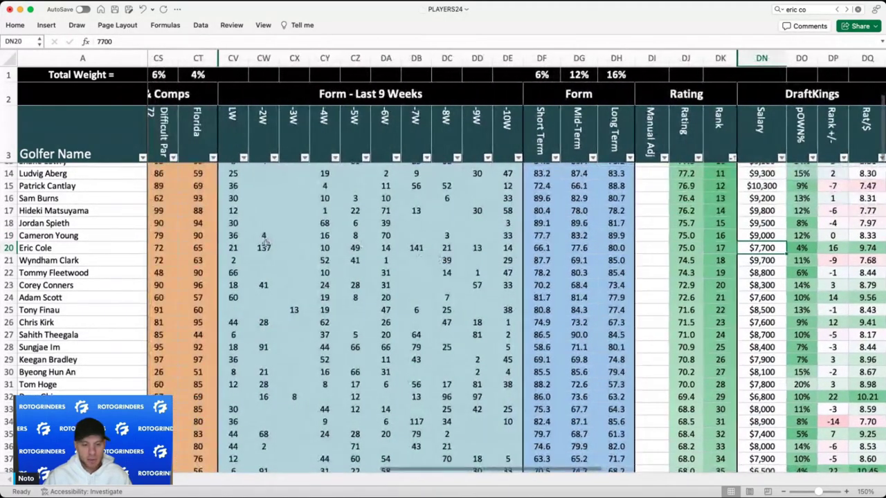
pyautogui.click(229, 248)
pyautogui.click(252, 248)
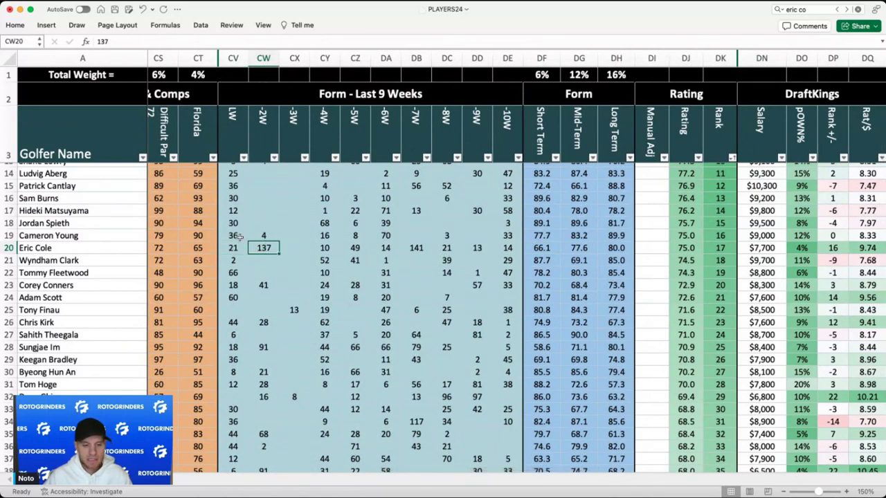
pyautogui.click(237, 248)
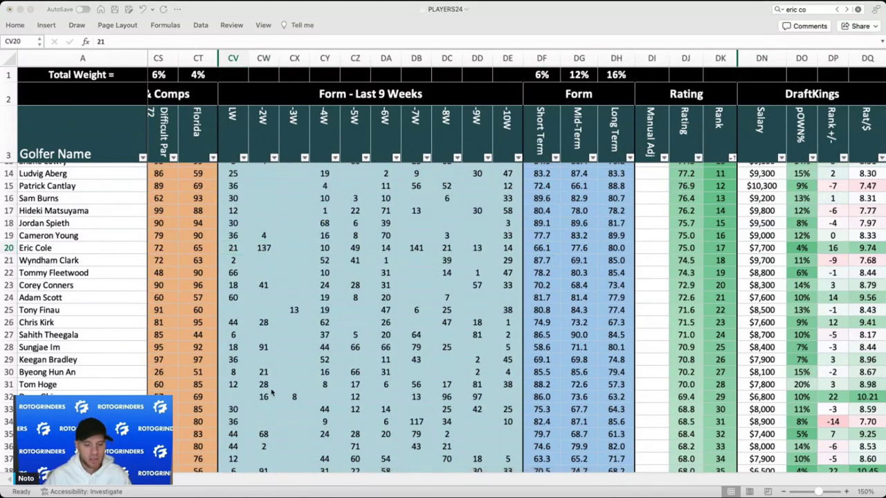
pyautogui.click(242, 252)
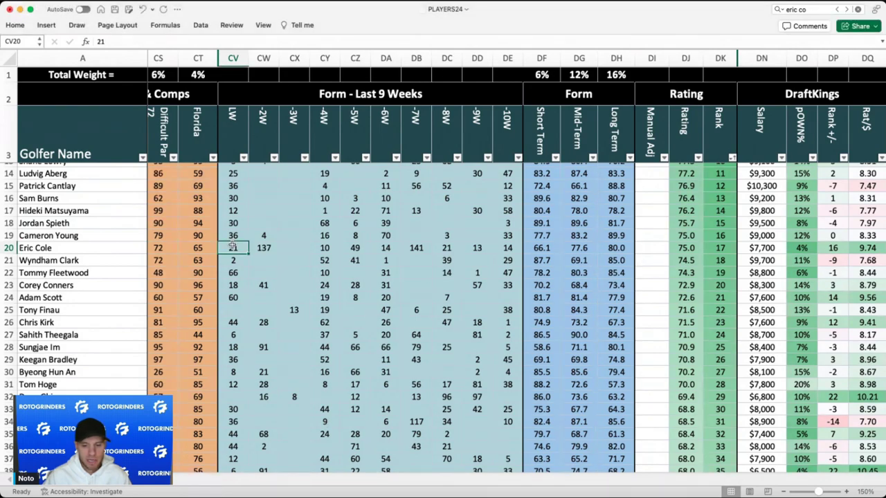
pyautogui.hscroll(10, 239, 251)
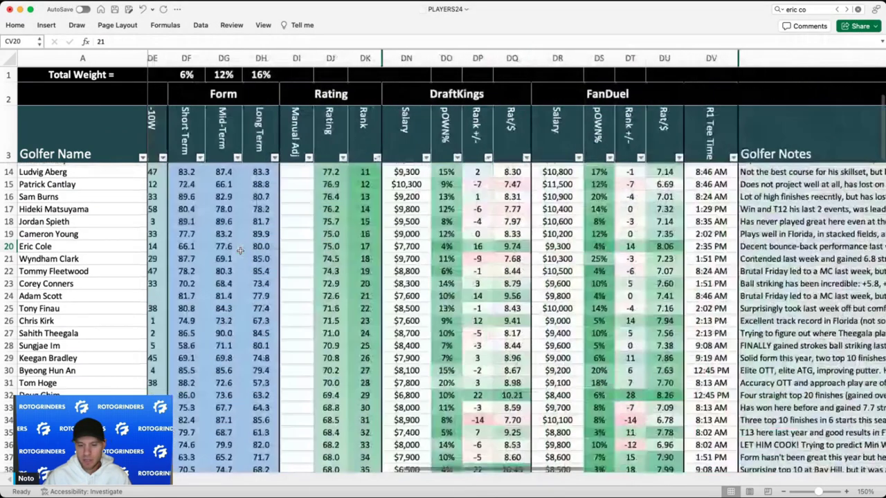
# - Select row 20's SG: OTT figures and check its 12-month Birdie Opps and Bogey Avoidance values
pyautogui.hscroll(-15, 311, 269)
pyautogui.hscroll(-10, 310, 269)
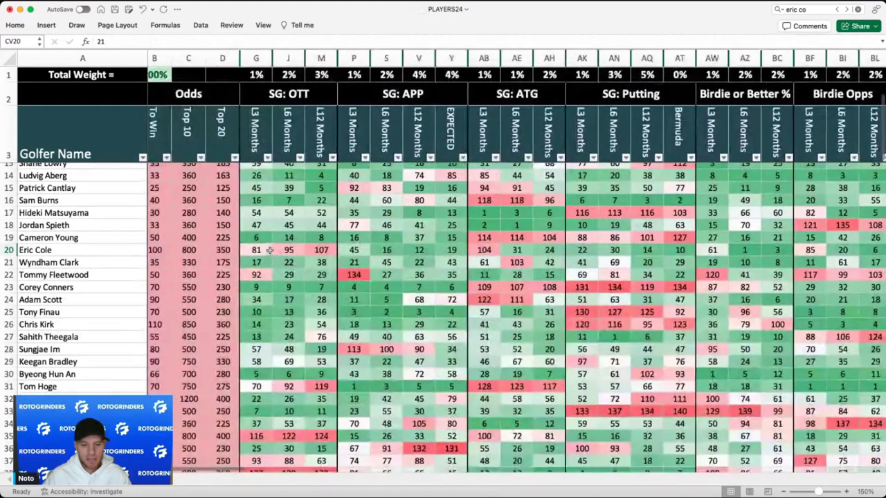
pyautogui.moveTo(256, 250); pyautogui.dragTo(642, 252)
pyautogui.hscroll(3, 462, 251)
pyautogui.hscroll(9, 642, 252)
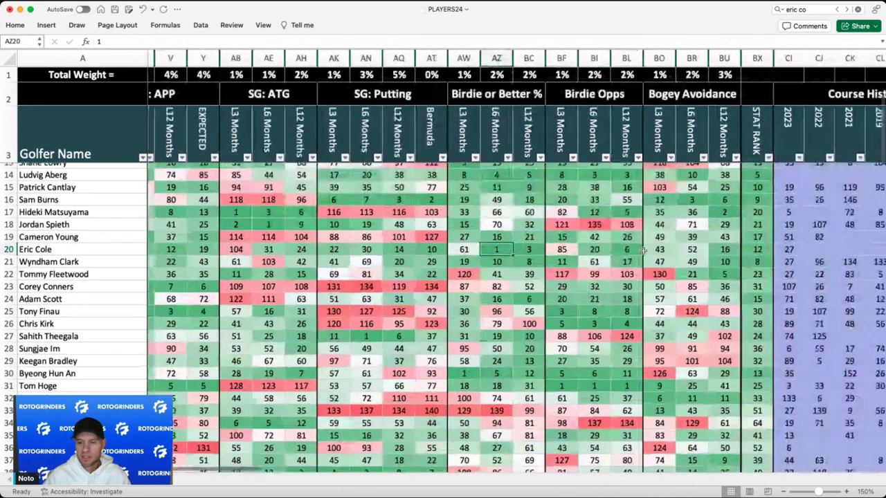
pyautogui.click(471, 251)
pyautogui.click(571, 250)
pyautogui.hscroll(15, 574, 253)
pyautogui.hscroll(10, 576, 255)
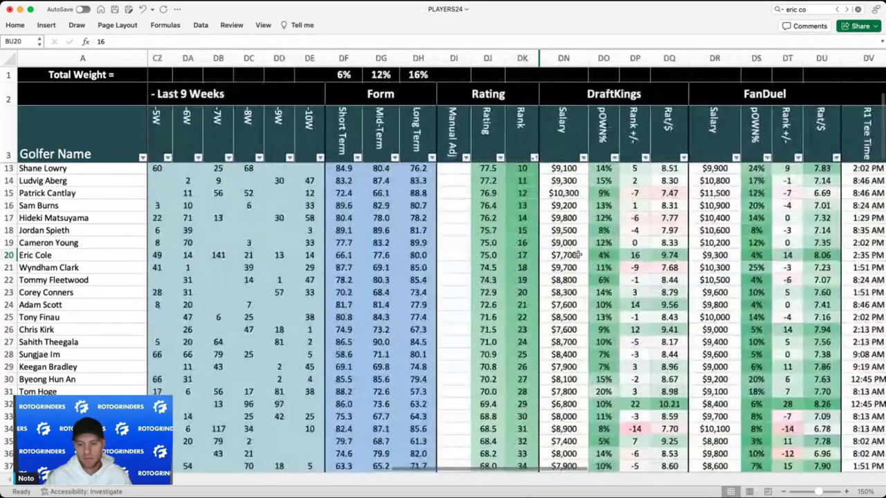
pyautogui.click(576, 254)
pyautogui.click(568, 267)
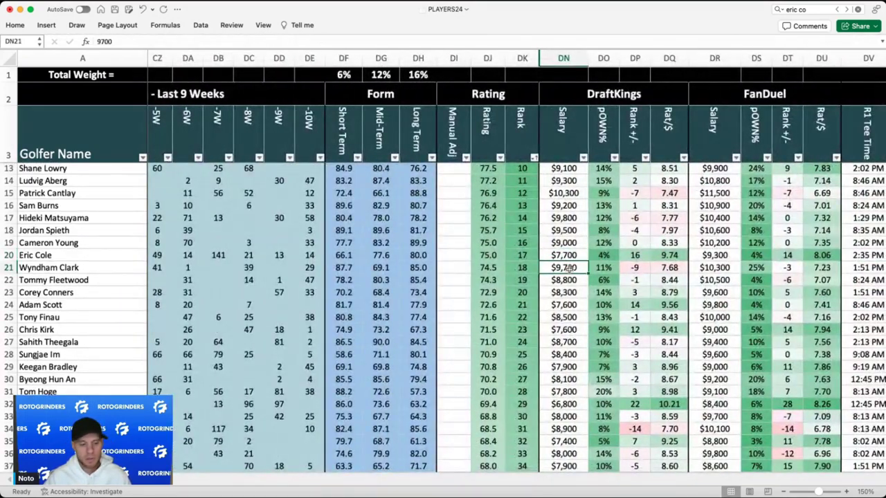
pyautogui.click(568, 317)
pyautogui.scroll(-3, 566, 318)
pyautogui.hscroll(-2, 566, 318)
pyautogui.hscroll(-8, 566, 318)
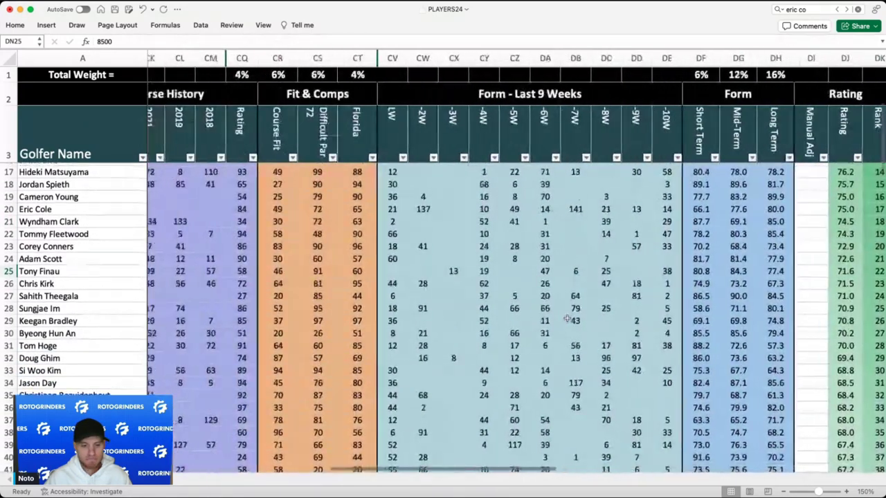
pyautogui.hscroll(6, 566, 319)
pyautogui.hscroll(4, 566, 318)
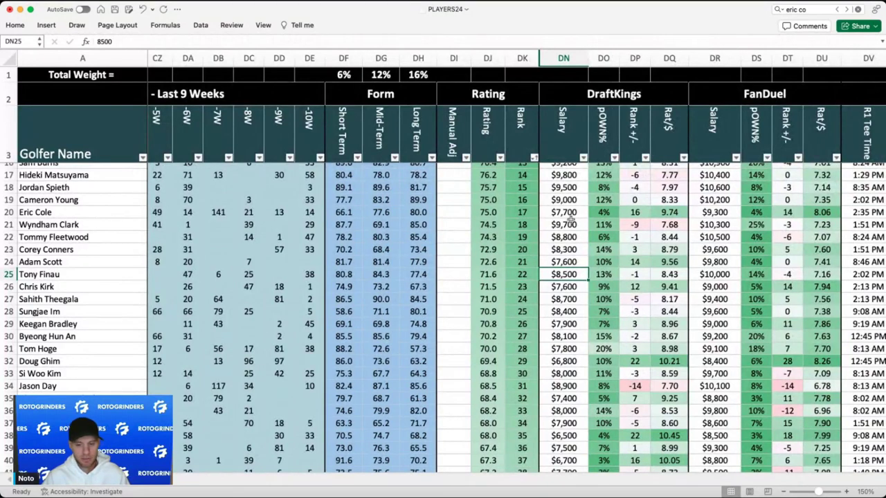
pyautogui.click(566, 248)
pyautogui.click(566, 224)
pyautogui.click(566, 237)
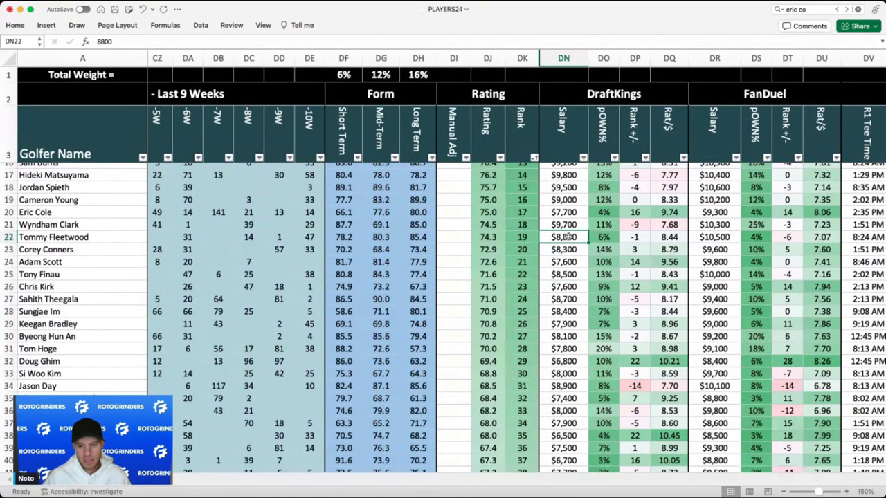
pyautogui.click(567, 250)
pyautogui.click(566, 236)
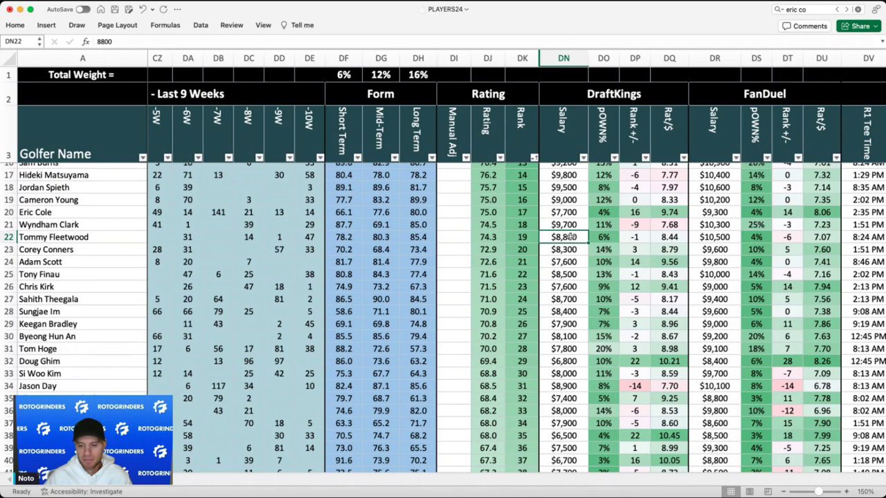
pyautogui.hscroll(-3, 566, 236)
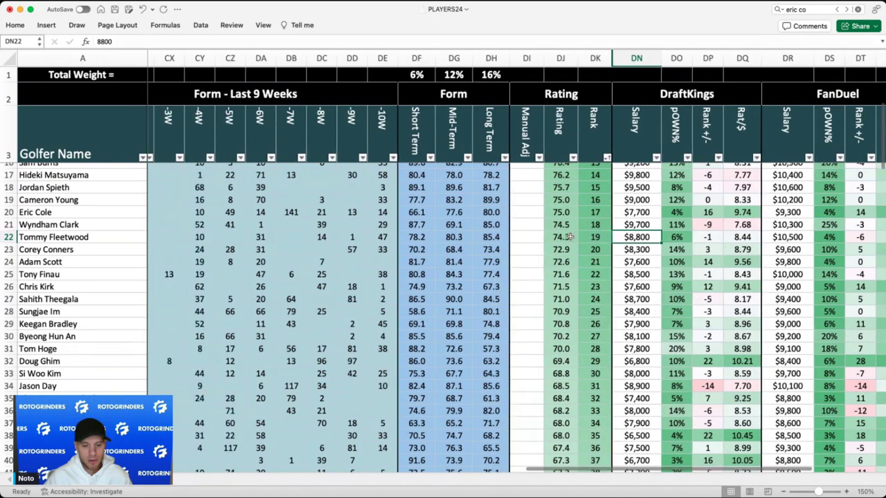
pyautogui.click(353, 237)
pyautogui.hscroll(-5, 318, 238)
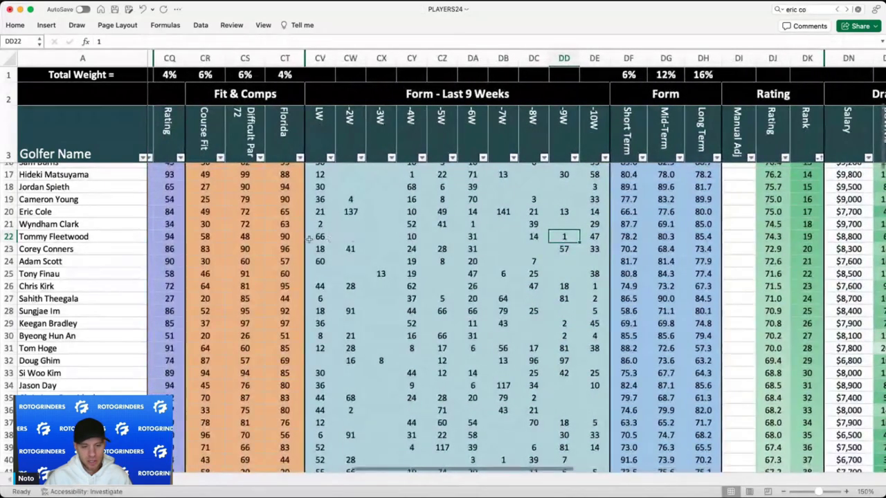
pyautogui.click(285, 236)
pyautogui.hscroll(6, 640, 269)
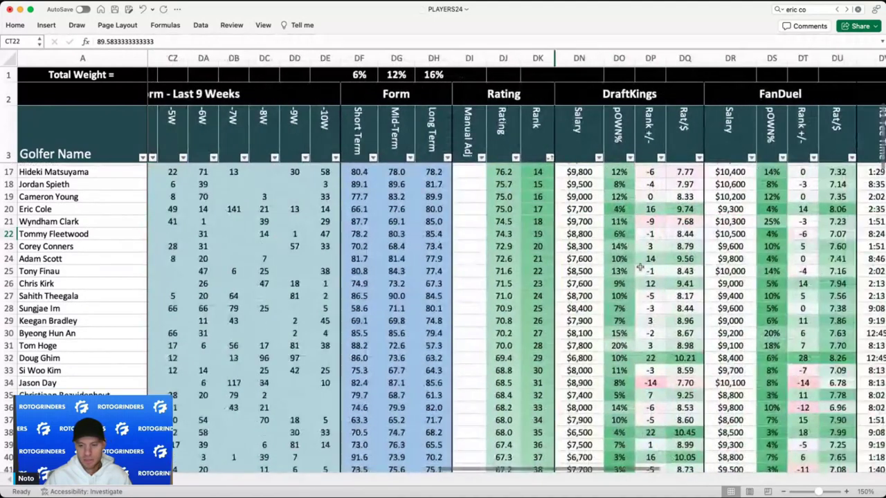
pyautogui.click(585, 248)
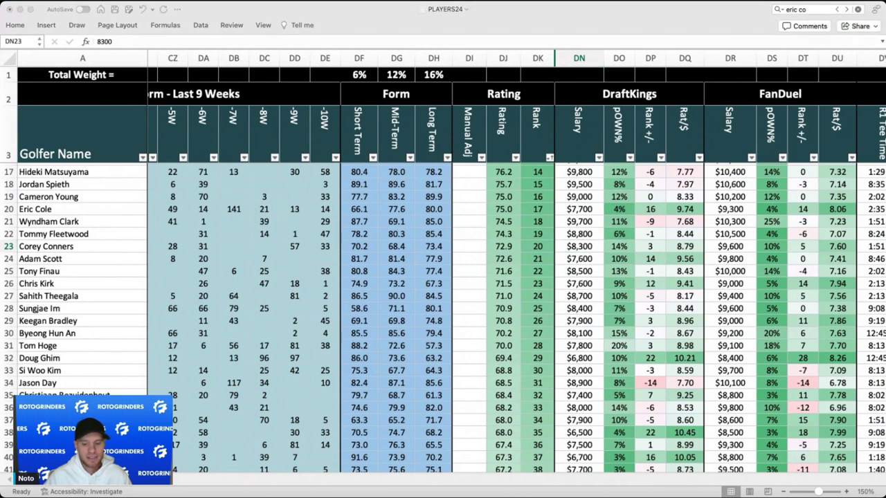
pyautogui.click(555, 430)
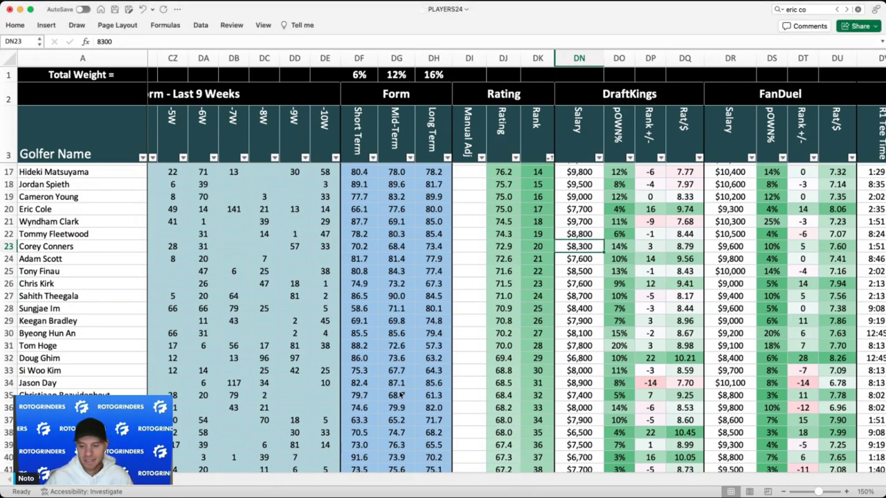
pyautogui.click(538, 248)
pyautogui.click(564, 248)
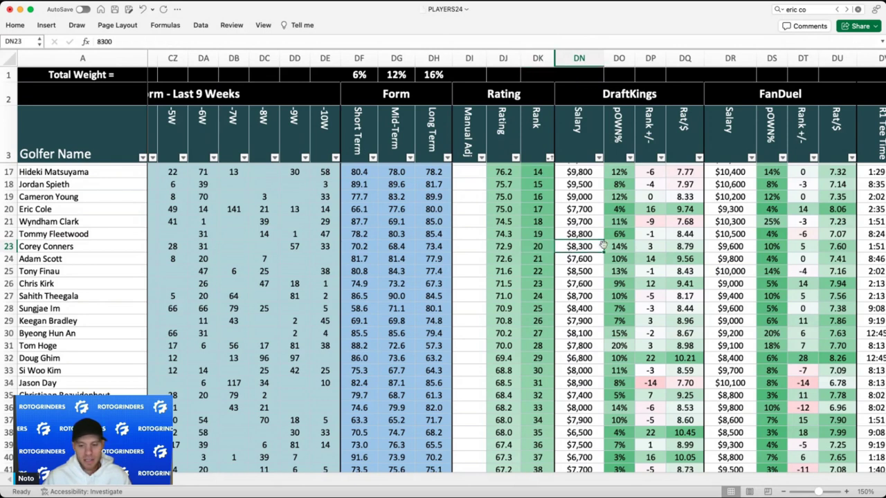
pyautogui.click(579, 258)
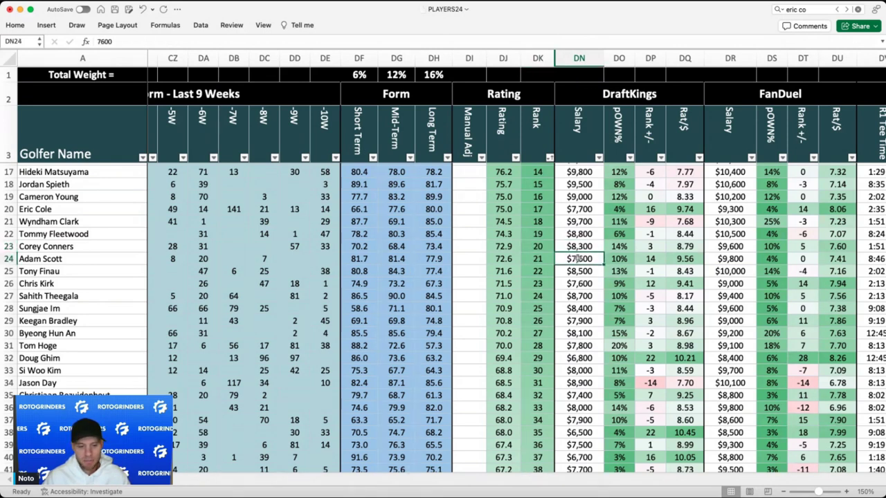
pyautogui.hscroll(3, 578, 259)
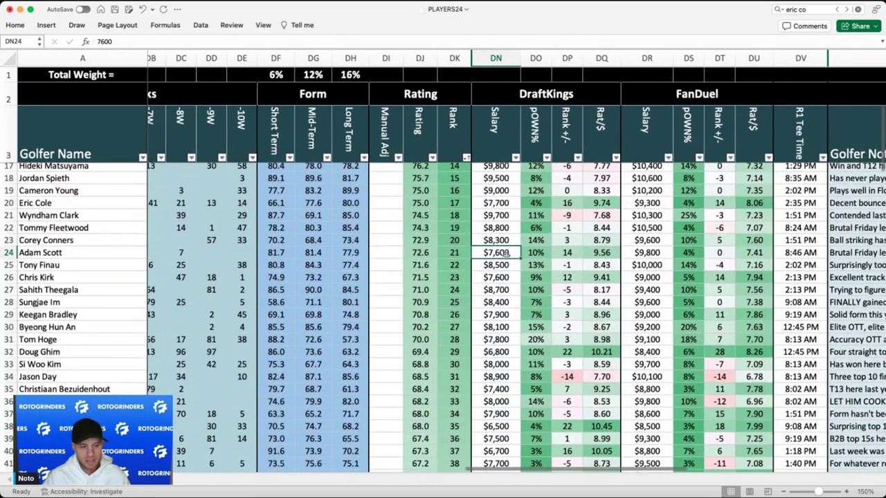
pyautogui.click(501, 265)
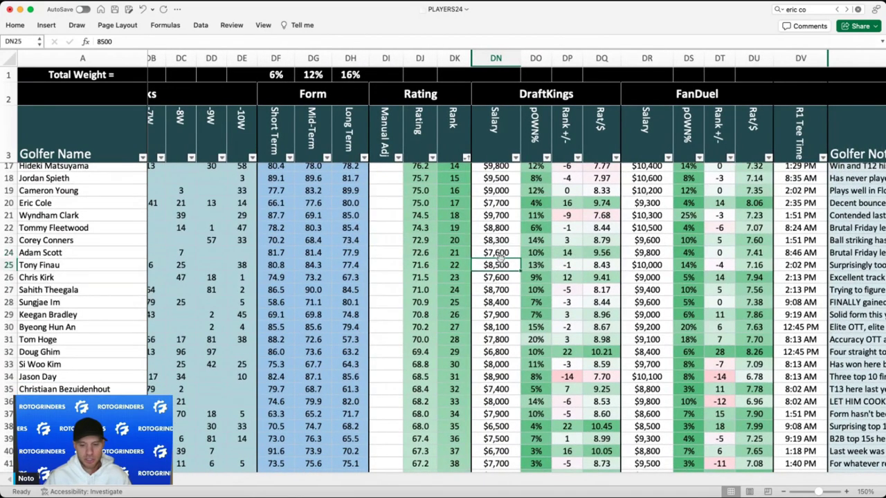
pyautogui.click(498, 251)
pyautogui.click(498, 267)
pyautogui.click(501, 253)
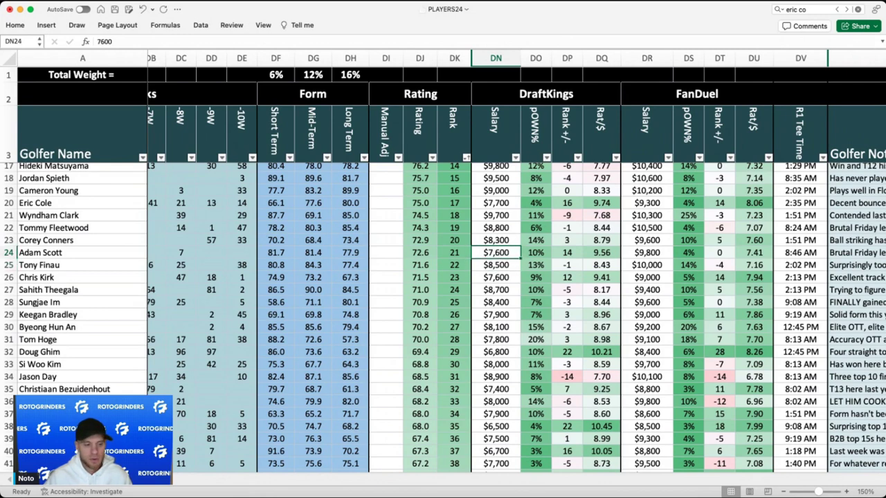
pyautogui.click(501, 263)
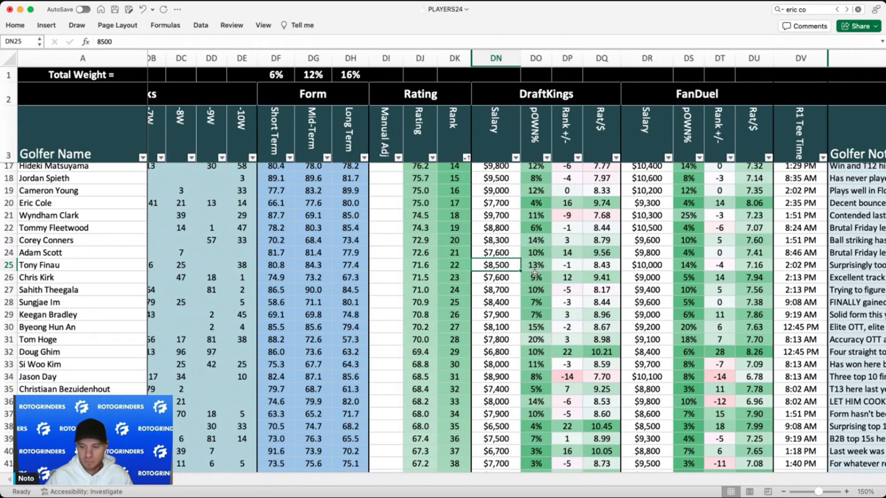
pyautogui.hscroll(-5, 534, 272)
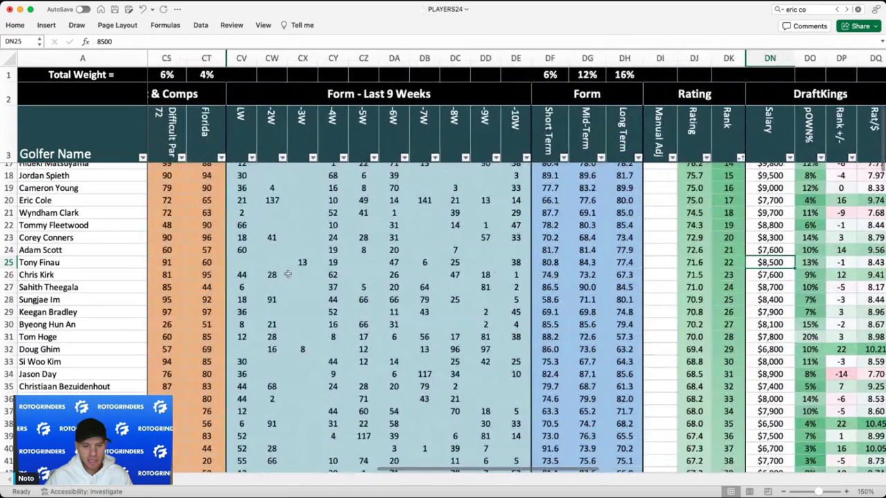
pyautogui.click(247, 262)
pyautogui.hscroll(-4, 410, 264)
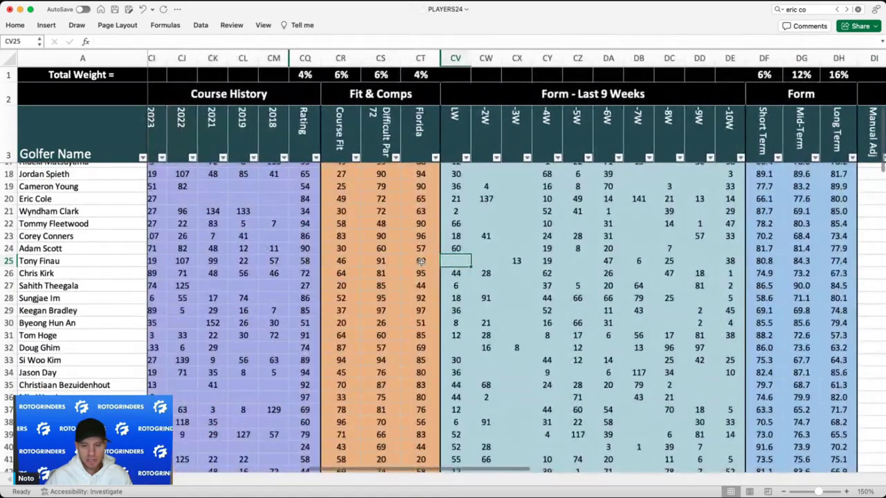
pyautogui.click(421, 261)
pyautogui.hscroll(-2, 399, 265)
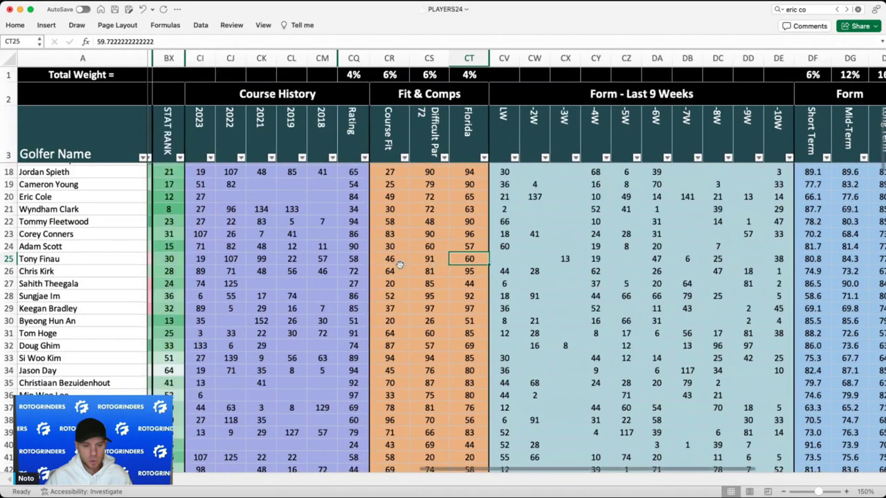
pyautogui.hscroll(-2, 399, 266)
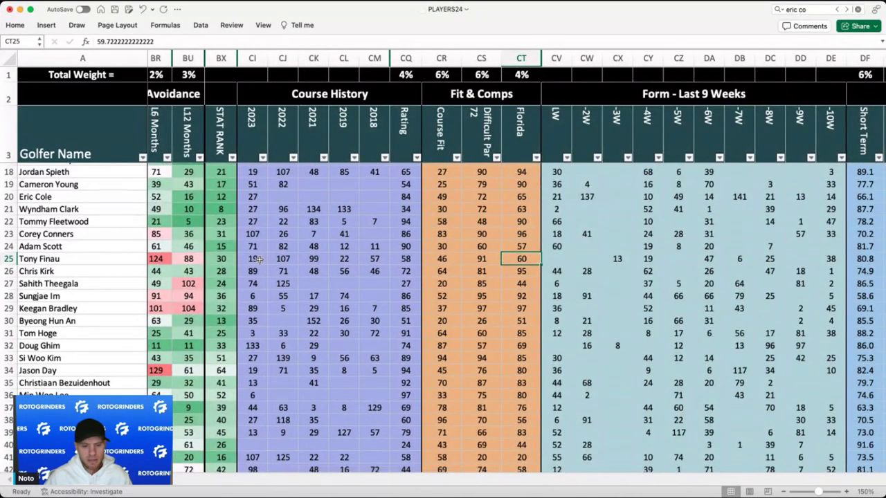
pyautogui.moveTo(253, 260); pyautogui.dragTo(368, 264)
pyautogui.hscroll(10, 407, 281)
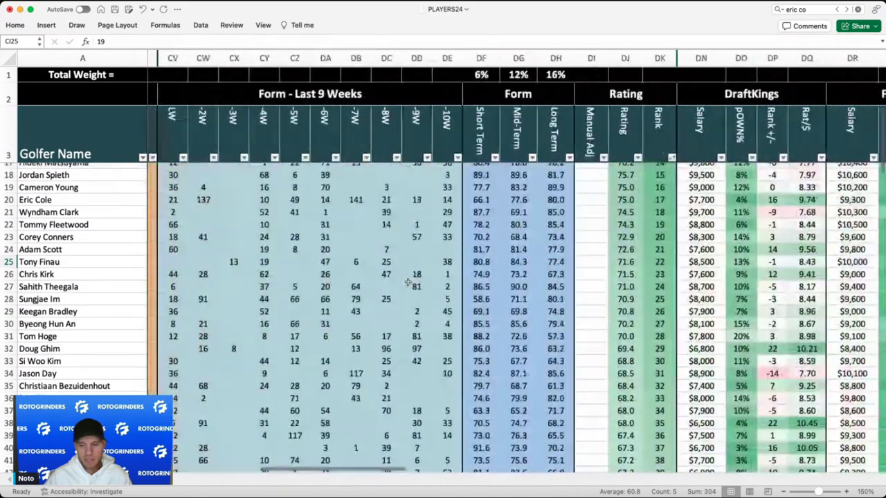
pyautogui.click(582, 276)
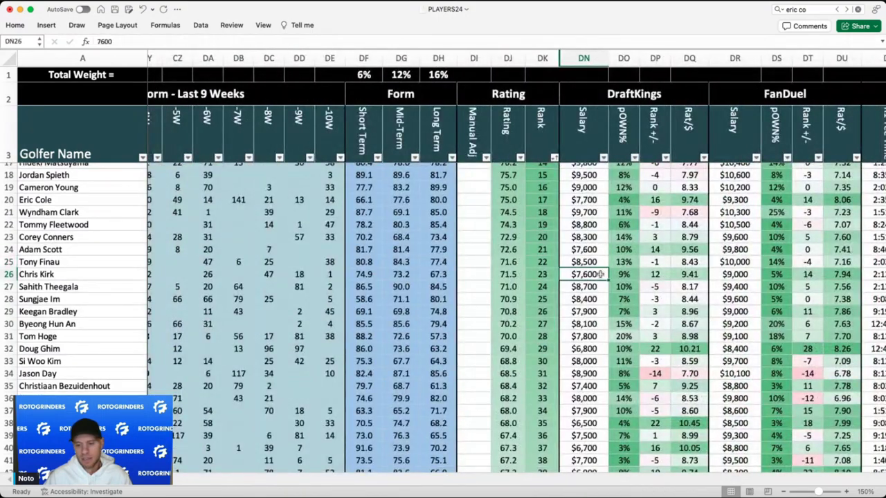
pyautogui.click(597, 288)
pyautogui.scroll(-2, 597, 288)
pyautogui.hscroll(1, 597, 288)
pyautogui.scroll(-1, 597, 290)
pyautogui.hscroll(1, 596, 290)
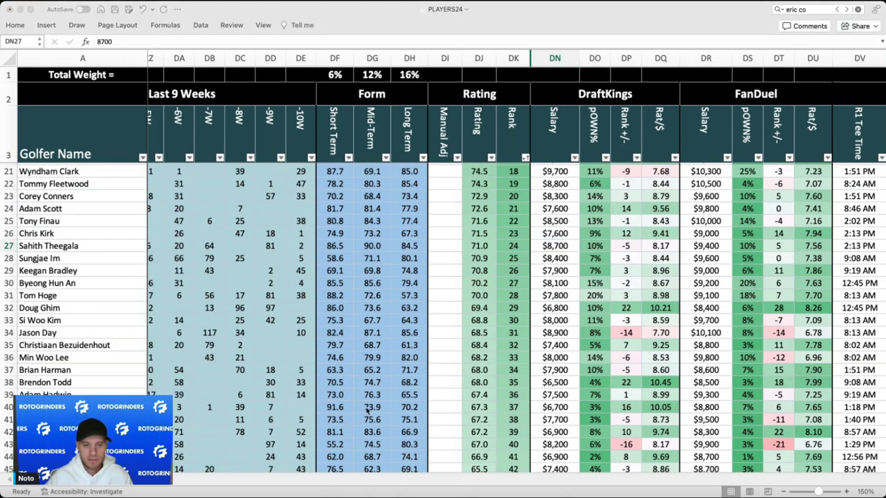
pyautogui.click(487, 248)
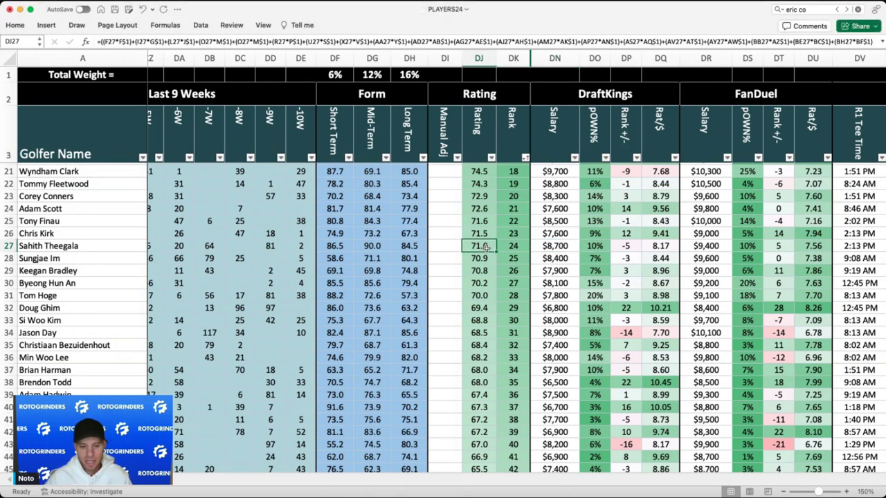
pyautogui.click(545, 247)
pyautogui.scroll(-1, 545, 247)
pyautogui.click(560, 250)
pyautogui.click(563, 237)
pyautogui.click(560, 250)
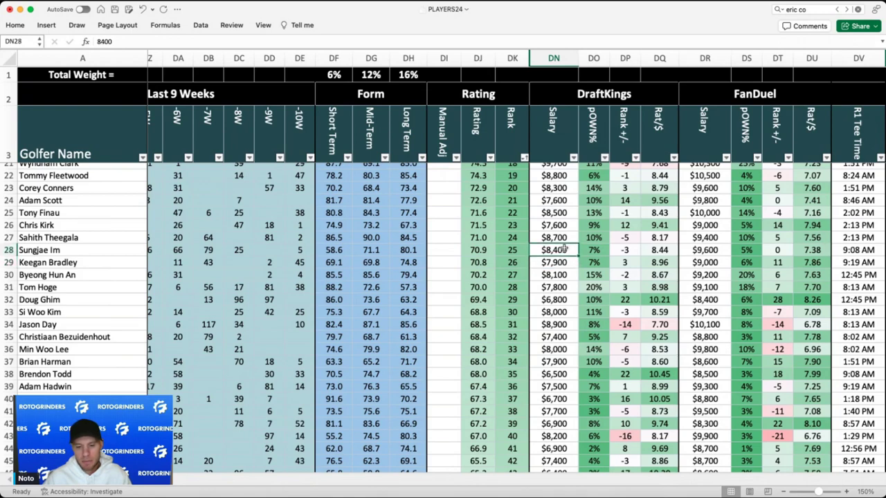
pyautogui.scroll(1, 564, 248)
pyautogui.scroll(-1, 564, 246)
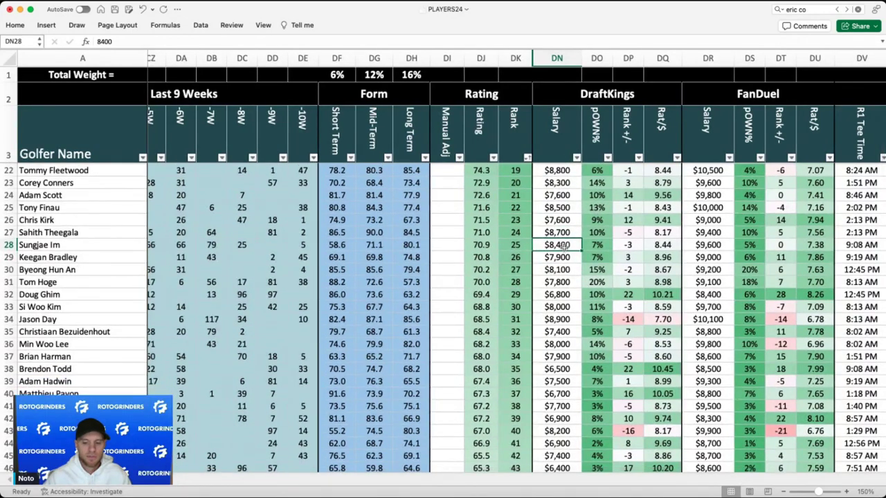
pyautogui.hscroll(-6, 389, 252)
pyautogui.scroll(-1, 389, 252)
pyautogui.click(258, 232)
pyautogui.hscroll(-5, 295, 254)
pyautogui.click(411, 226)
pyautogui.click(371, 227)
pyautogui.hscroll(-3, 312, 228)
pyautogui.click(239, 231)
pyautogui.hscroll(10, 346, 235)
pyautogui.click(480, 230)
pyautogui.click(476, 241)
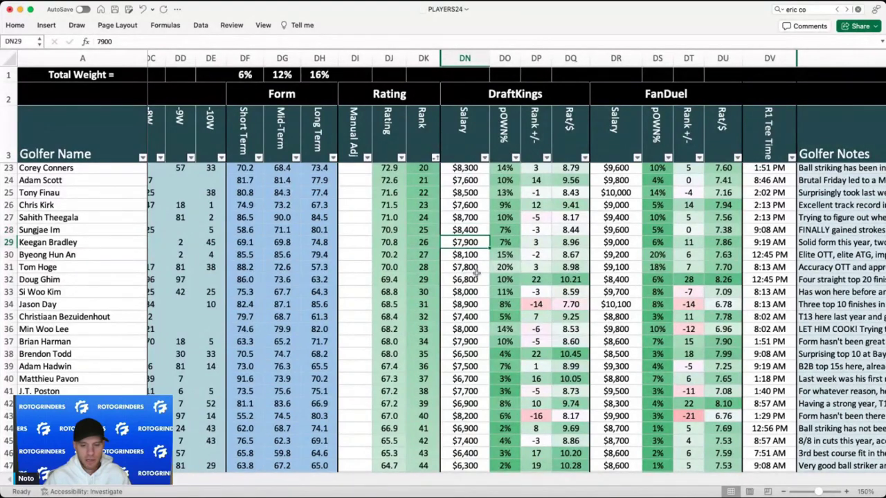
pyautogui.click(475, 253)
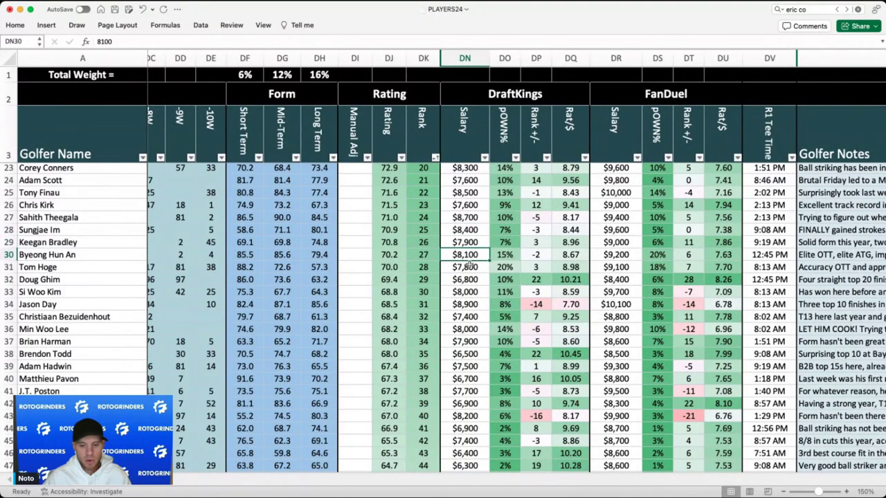
pyautogui.click(469, 266)
pyautogui.click(463, 255)
# - Check Byeong Hun An's 12-month approach ranking and select his four putting values
pyautogui.hscroll(-20, 462, 255)
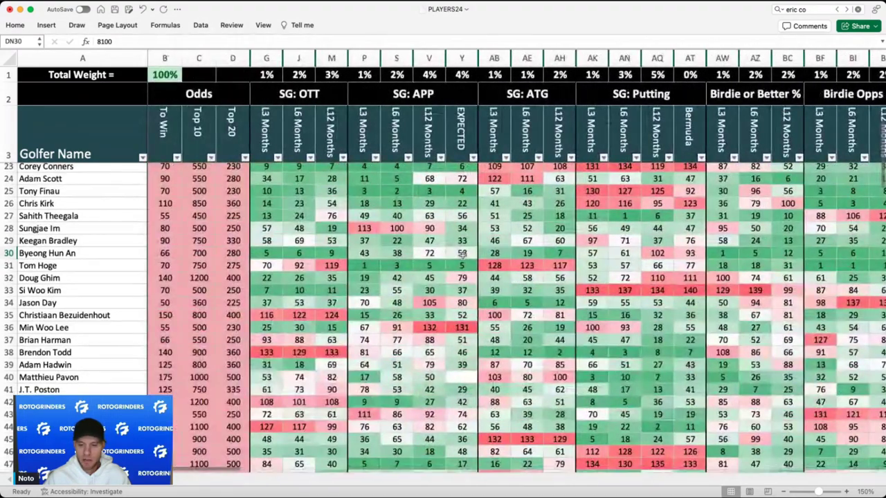
pyautogui.hscroll(2, 348, 251)
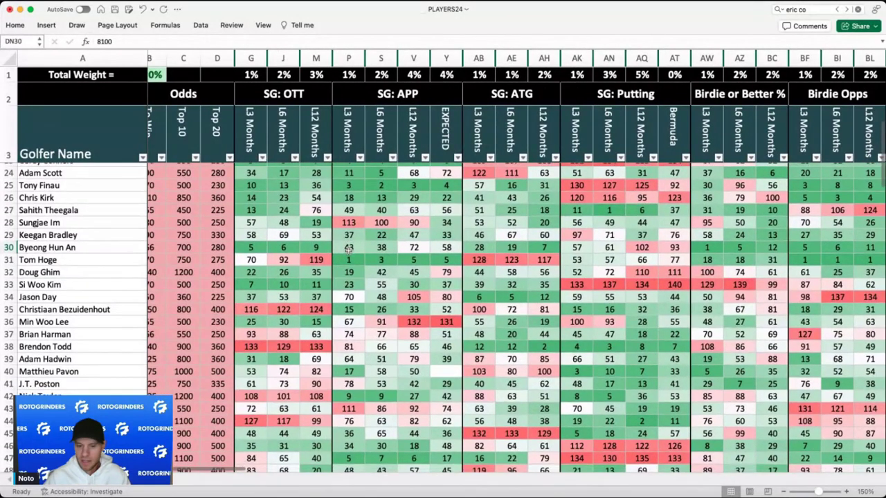
pyautogui.scroll(-1, 349, 251)
pyautogui.click(414, 247)
pyautogui.hscroll(4, 408, 247)
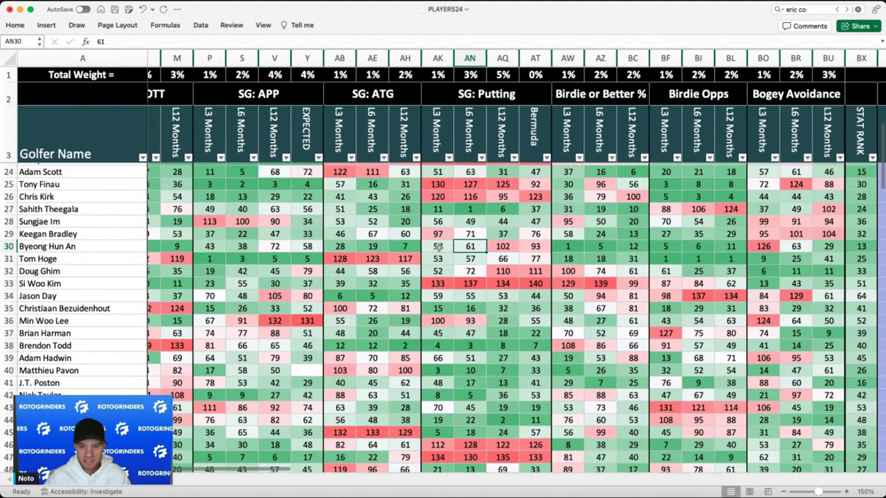
pyautogui.moveTo(451, 244); pyautogui.dragTo(482, 246)
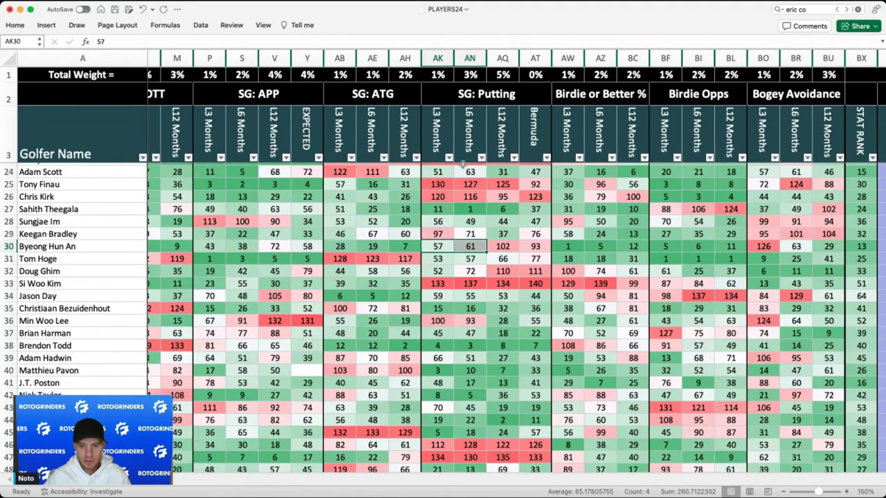
# - Select Byeong Hun An's approach numbers in row 30 and compare Doug Ghim's expected approach value
pyautogui.hscroll(-5, 388, 249)
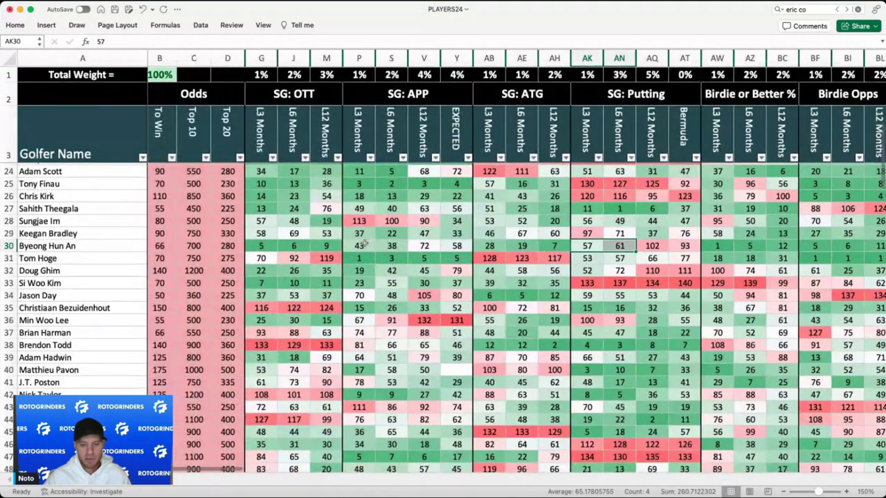
pyautogui.moveTo(363, 244); pyautogui.dragTo(453, 245)
pyautogui.click(453, 272)
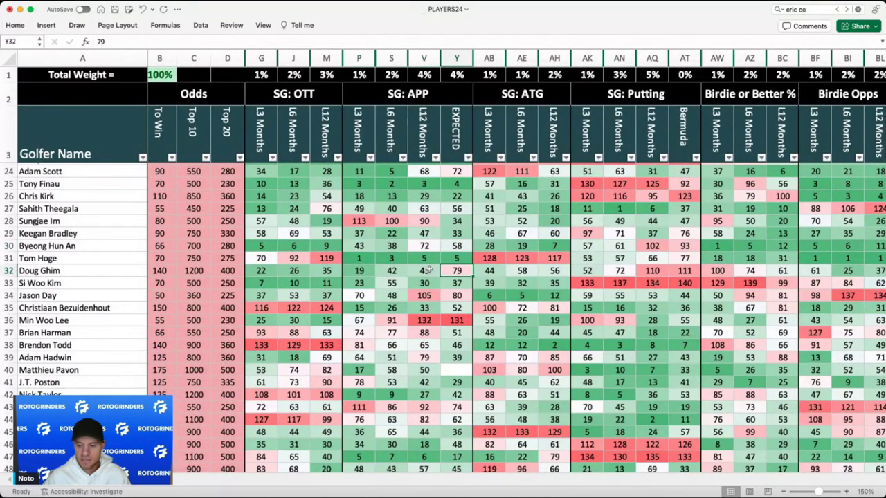
pyautogui.hscroll(10, 429, 270)
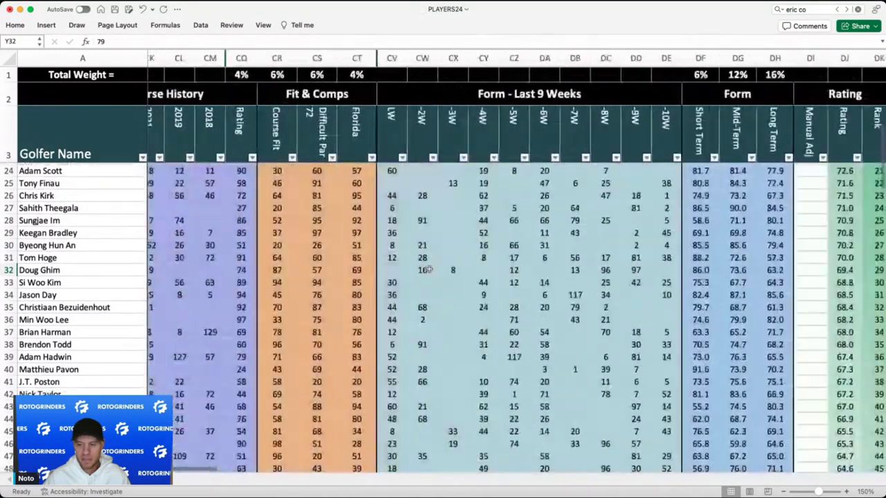
pyautogui.hscroll(3, 431, 270)
pyautogui.hscroll(5, 606, 235)
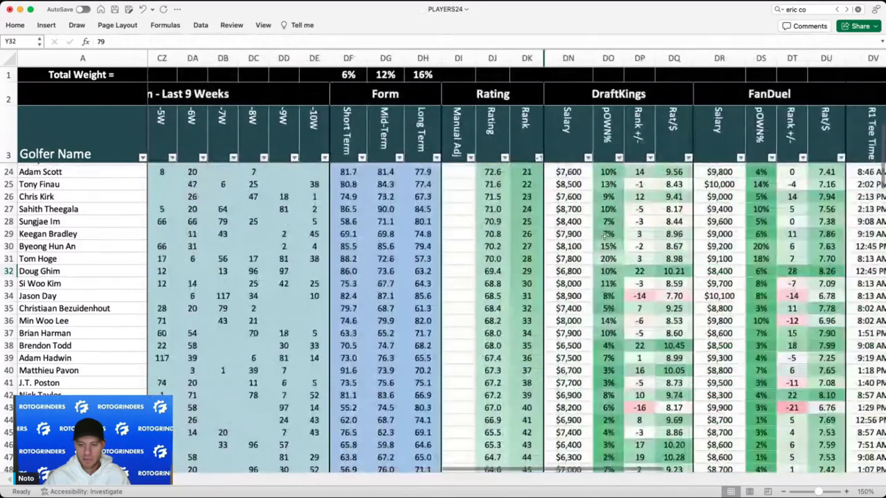
pyautogui.click(589, 258)
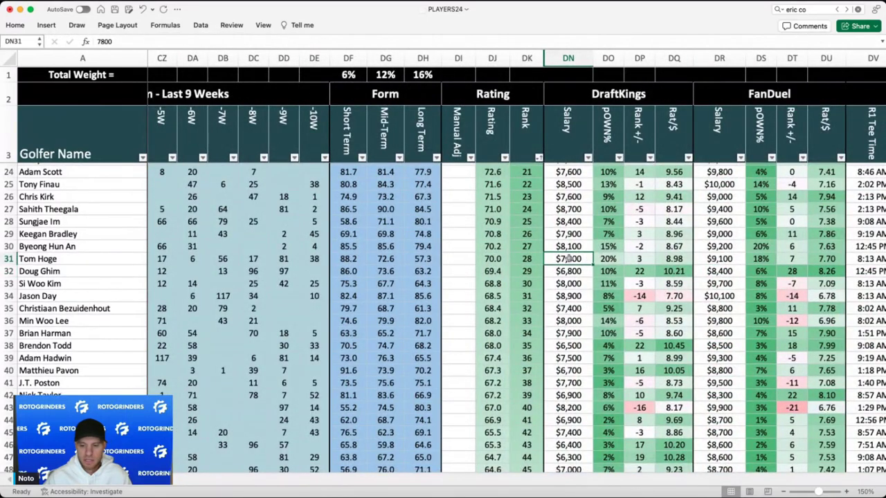
pyautogui.hscroll(10, 569, 259)
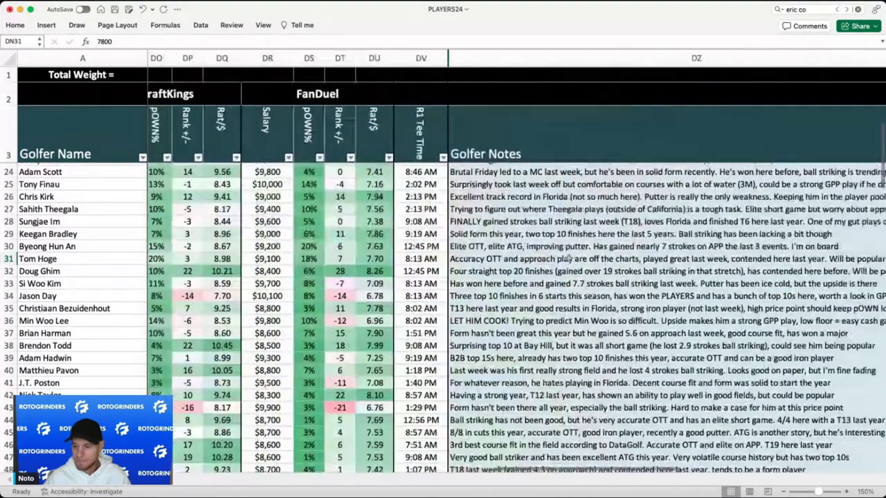
pyautogui.click(567, 259)
pyautogui.hscroll(-8, 433, 262)
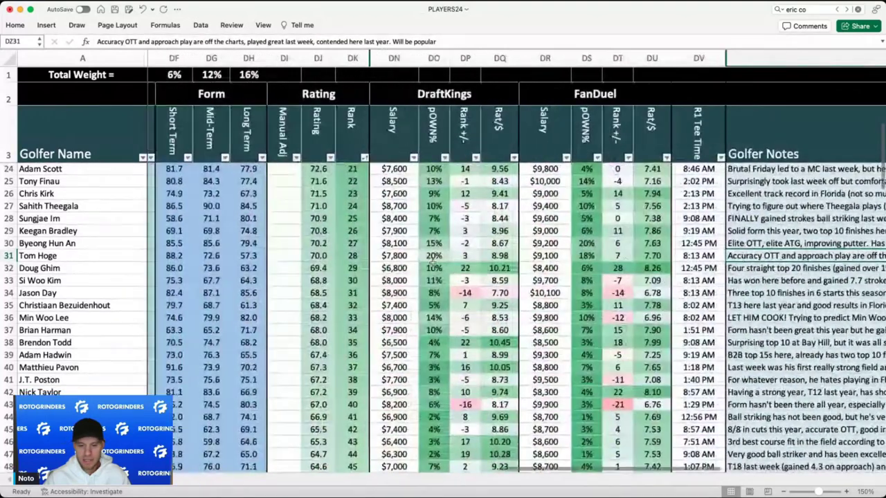
pyautogui.click(398, 257)
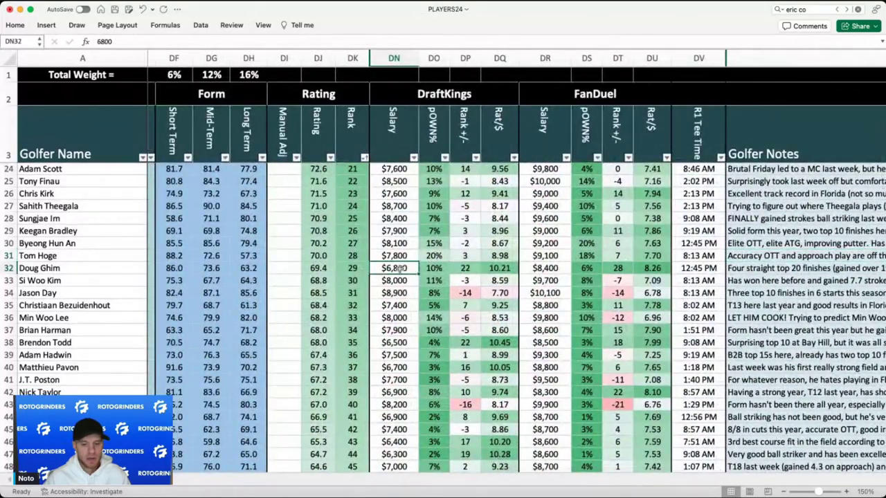
pyautogui.click(396, 268)
pyautogui.hscroll(-2, 396, 268)
pyautogui.scroll(-1, 396, 268)
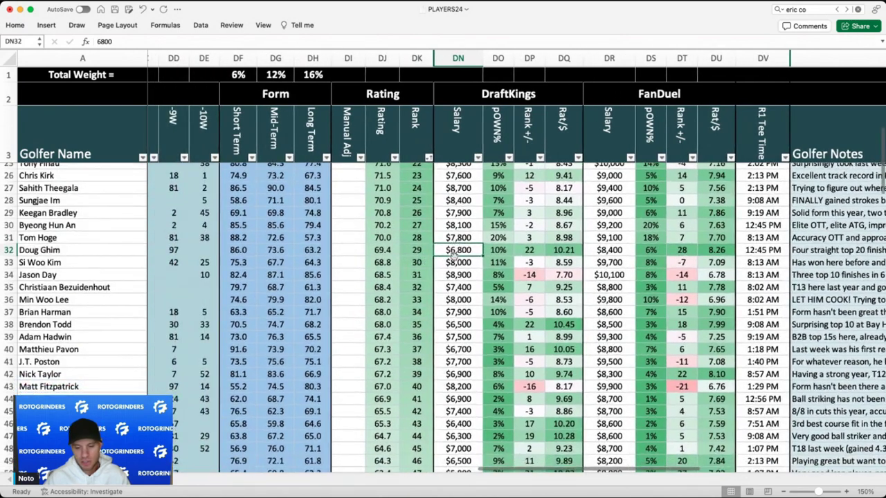
pyautogui.click(468, 265)
pyautogui.scroll(-1, 469, 268)
pyautogui.hscroll(-1, 469, 269)
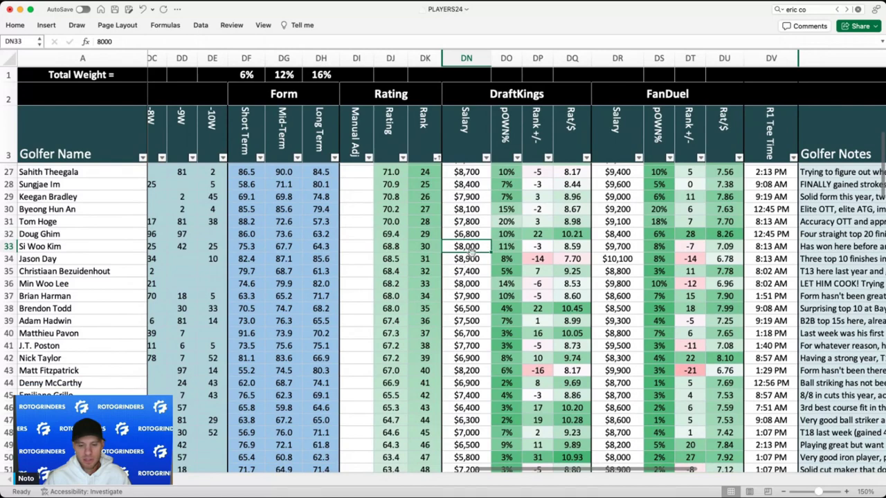
pyautogui.hscroll(-5, 467, 245)
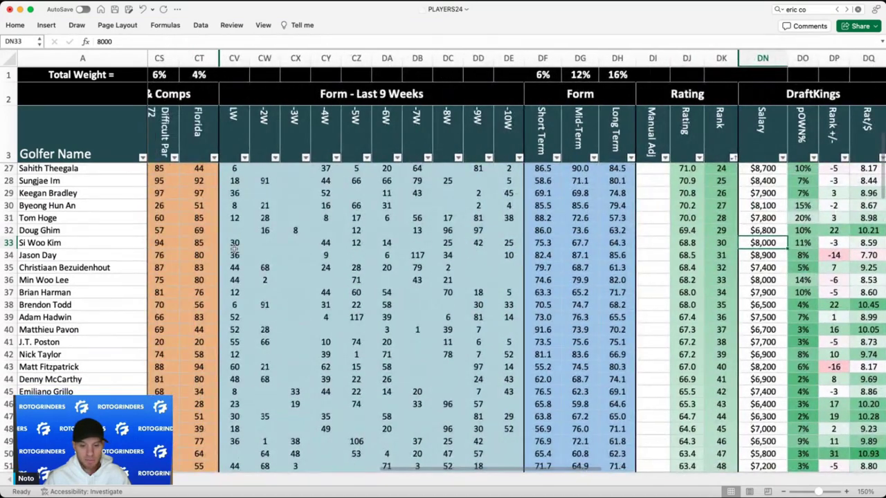
pyautogui.click(233, 243)
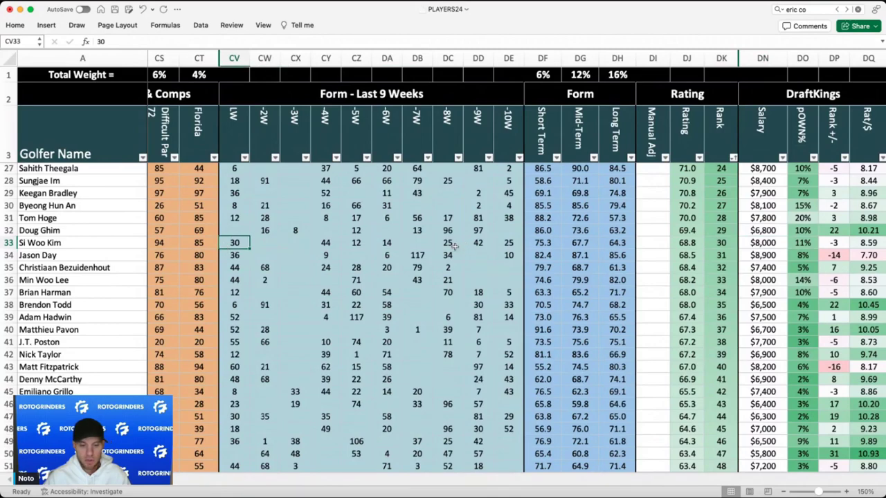
pyautogui.click(448, 243)
pyautogui.hscroll(5, 583, 257)
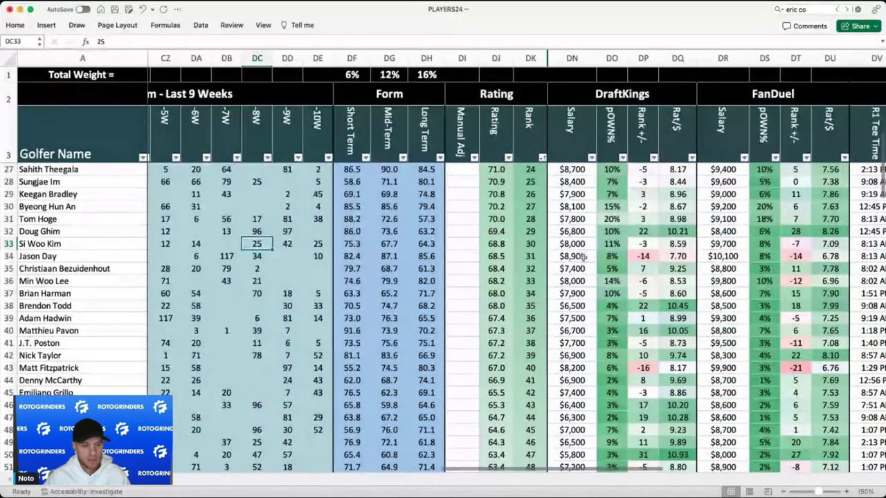
pyautogui.click(584, 256)
pyautogui.scroll(-1, 583, 249)
pyautogui.hscroll(1, 584, 249)
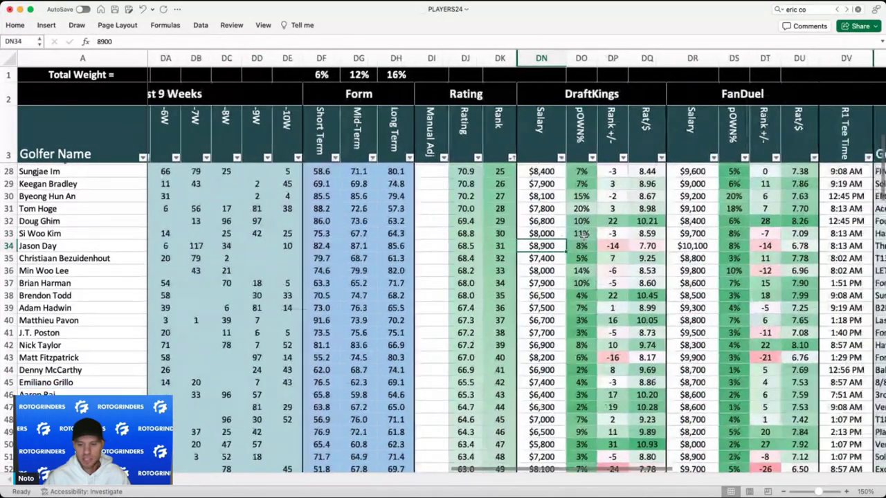
pyautogui.click(581, 246)
pyautogui.scroll(-2, 580, 246)
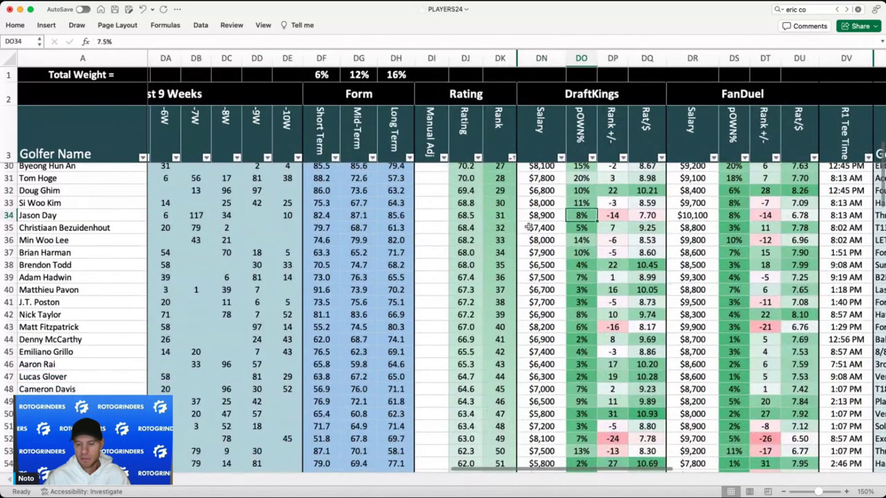
pyautogui.click(528, 227)
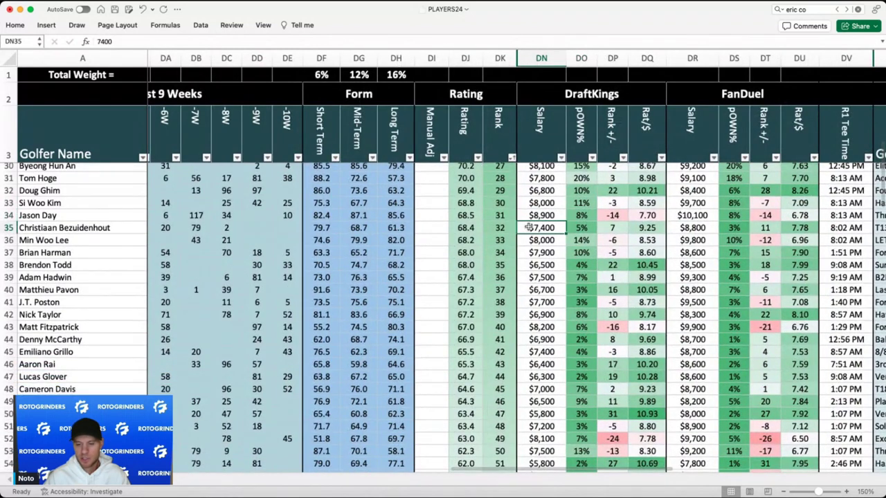
pyautogui.click(585, 227)
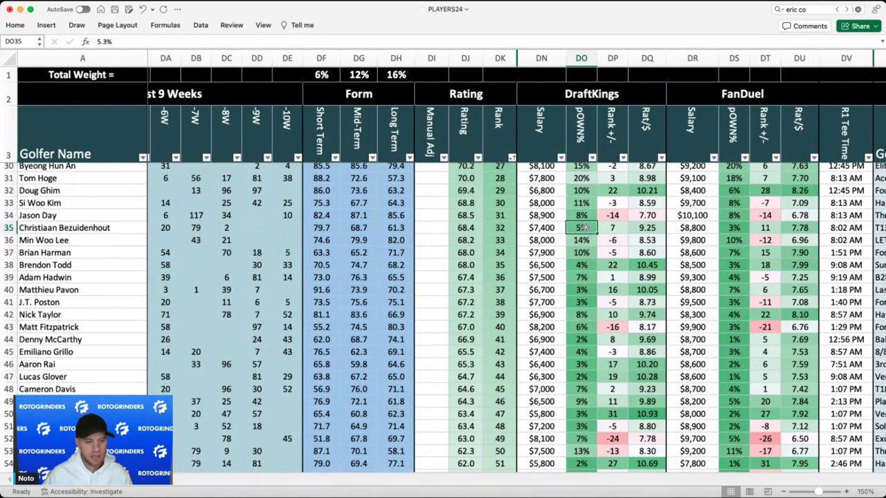
pyautogui.click(588, 239)
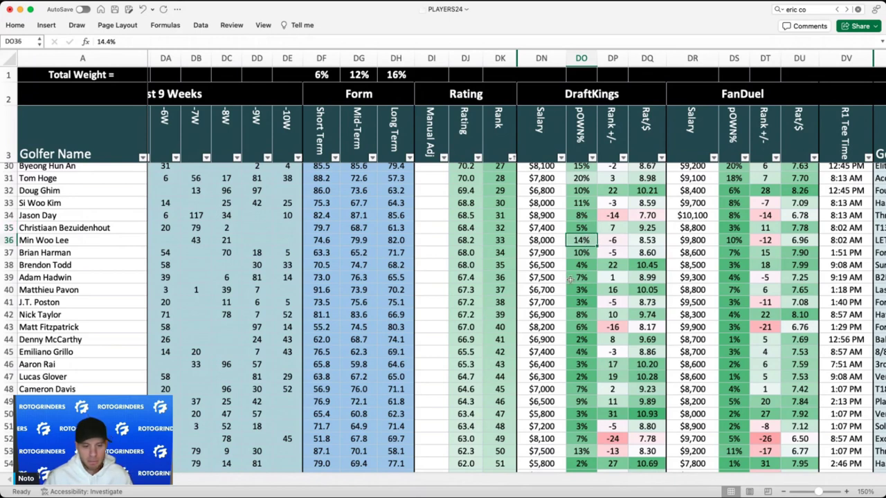
pyautogui.click(577, 250)
pyautogui.hscroll(-5, 577, 251)
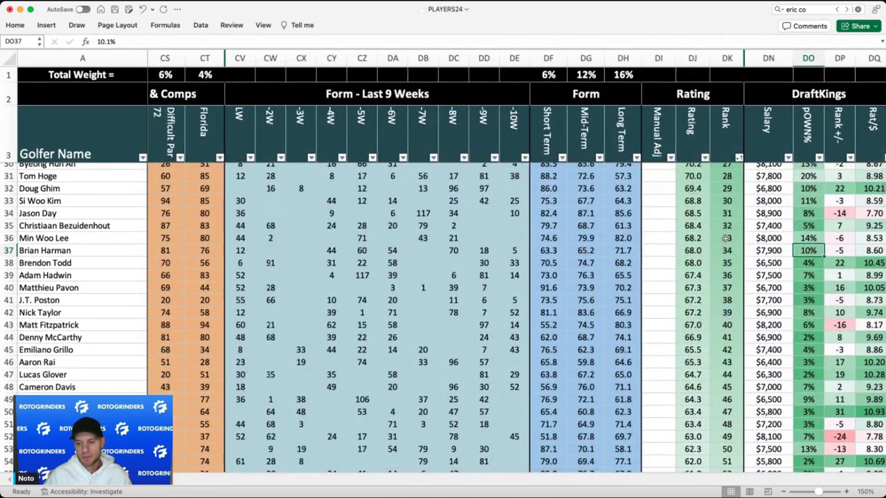
pyautogui.click(764, 238)
pyautogui.hscroll(-8, 597, 237)
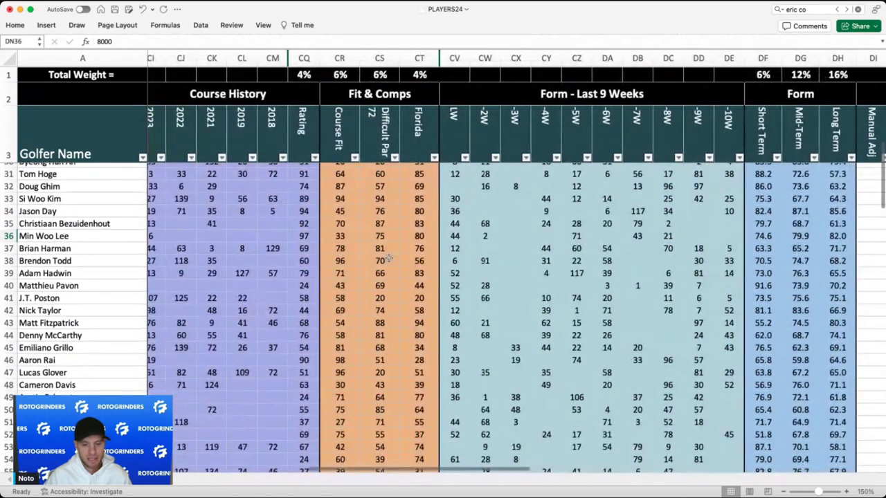
pyautogui.hscroll(-2, 296, 252)
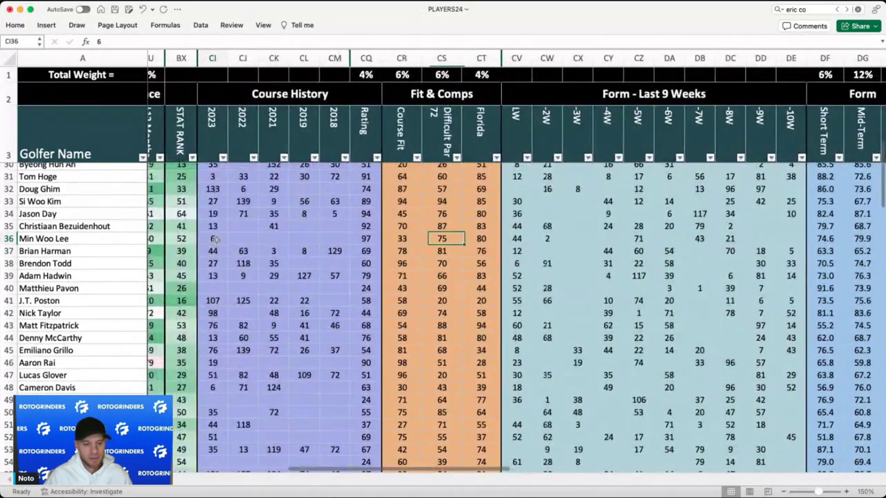
pyautogui.click(215, 239)
pyautogui.hscroll(10, 216, 239)
pyautogui.hscroll(4, 217, 239)
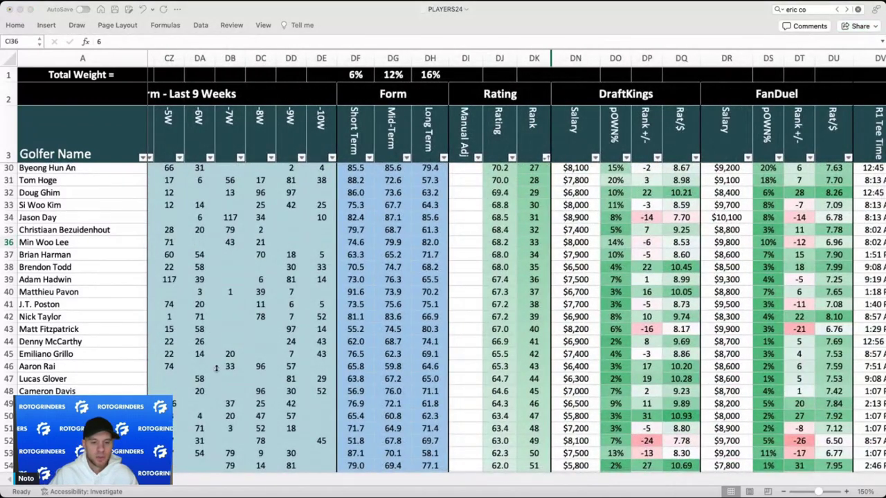
pyautogui.click(596, 244)
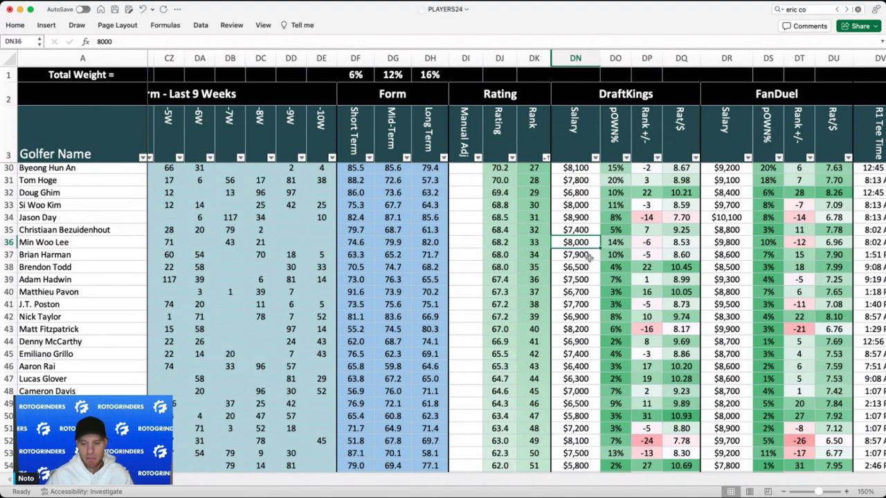
pyautogui.click(589, 256)
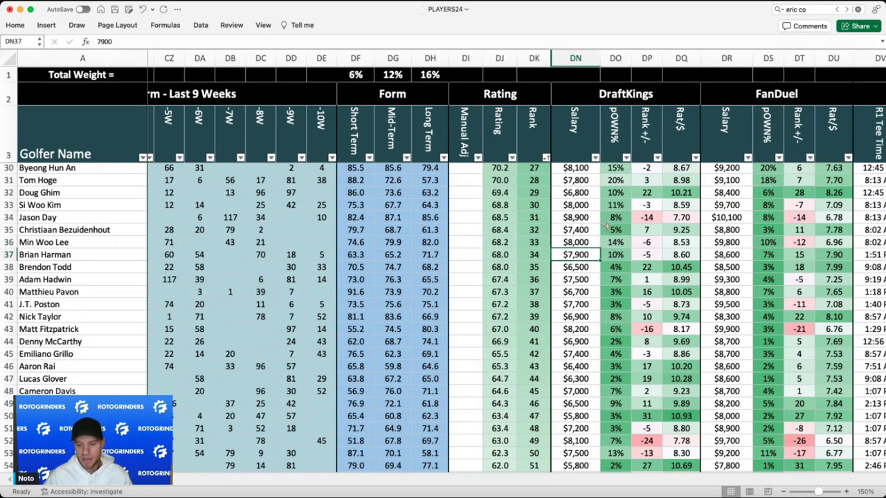
pyautogui.scroll(-5, 606, 226)
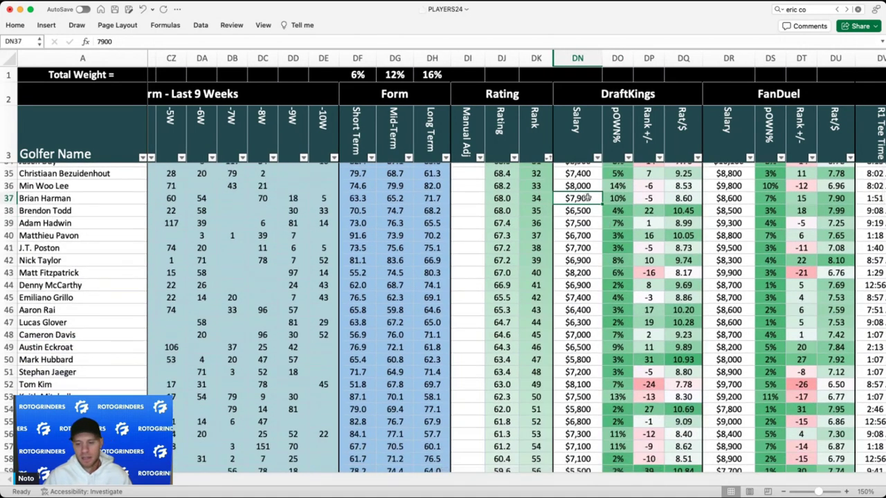
pyautogui.hscroll(-4, 414, 195)
pyautogui.hscroll(-2, 413, 196)
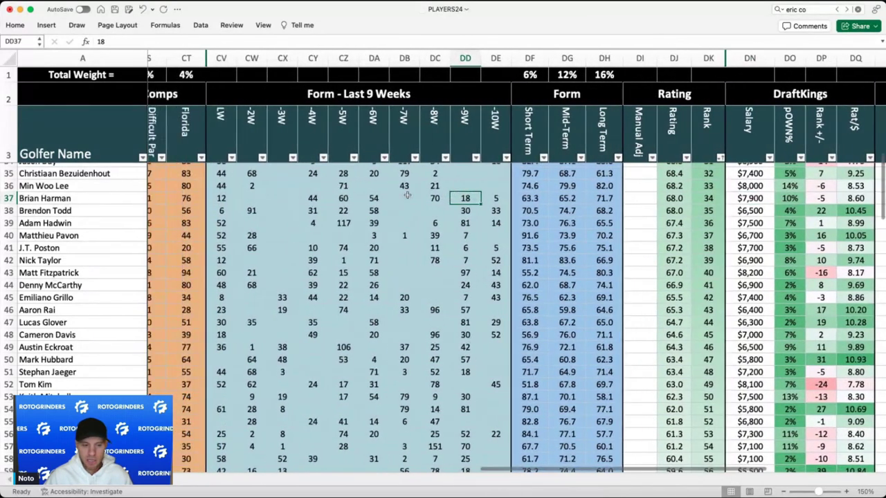
pyautogui.click(220, 198)
pyautogui.hscroll(6, 595, 207)
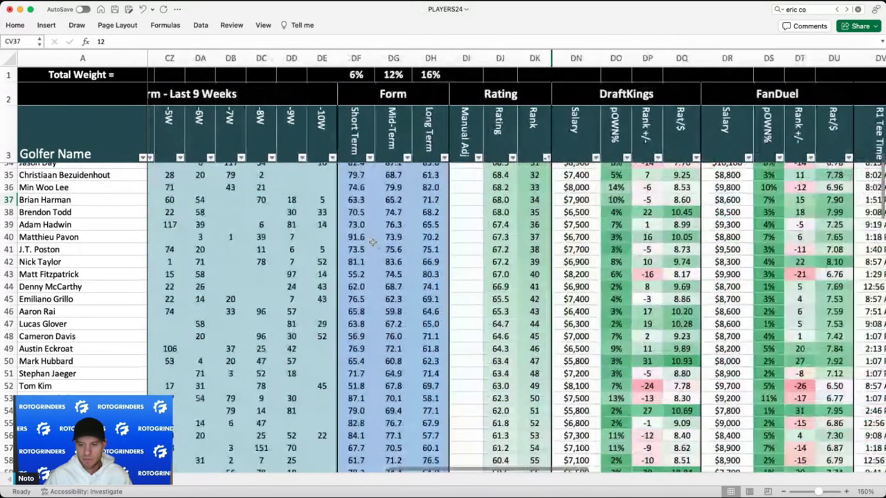
pyautogui.click(581, 212)
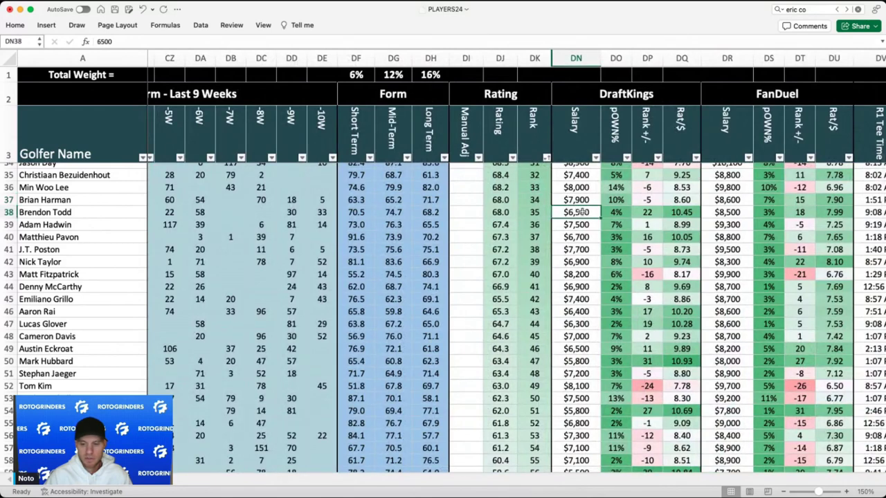
pyautogui.click(581, 224)
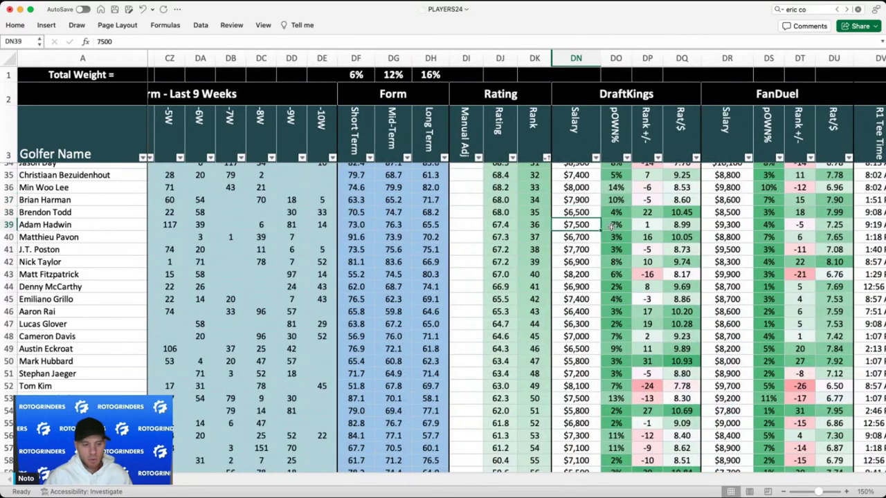
pyautogui.click(584, 237)
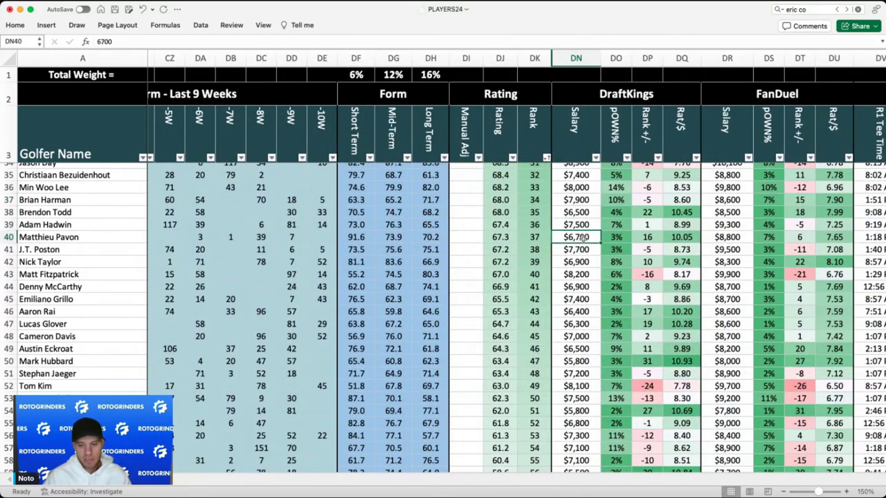
pyautogui.click(584, 225)
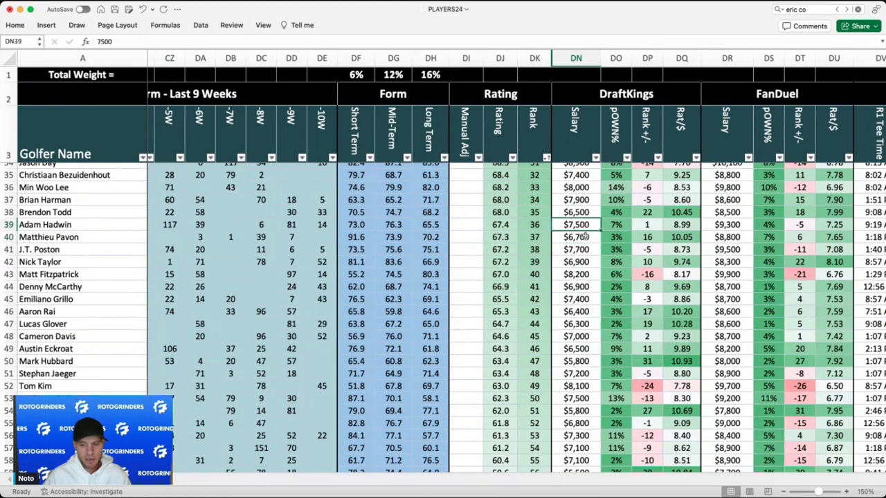
pyautogui.click(585, 236)
pyautogui.scroll(-1, 585, 237)
pyautogui.hscroll(-6, 388, 233)
pyautogui.click(212, 229)
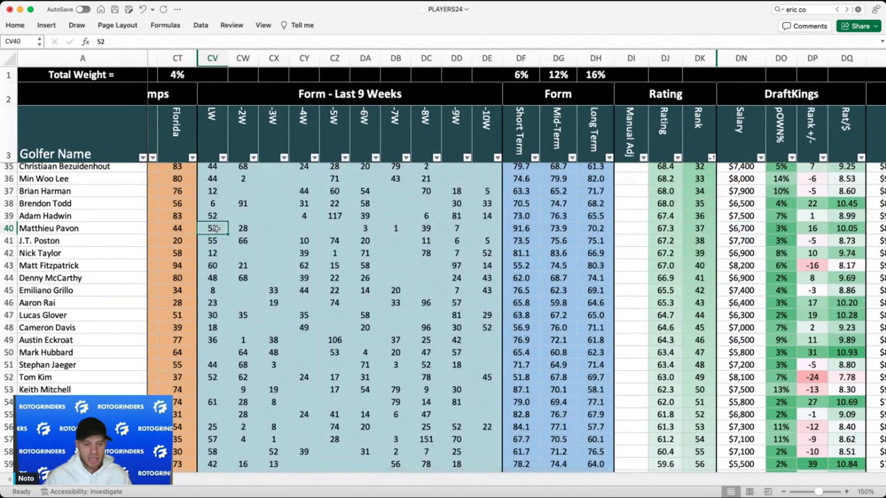
pyautogui.hscroll(3, 377, 241)
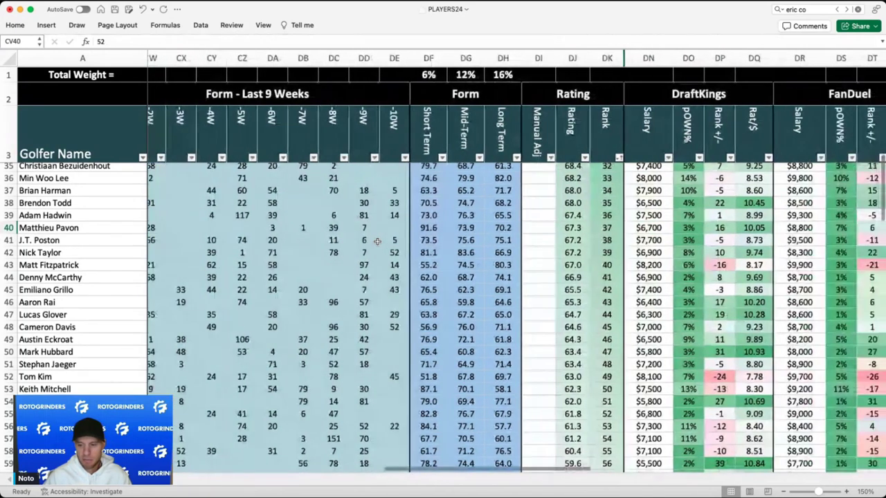
pyautogui.click(653, 228)
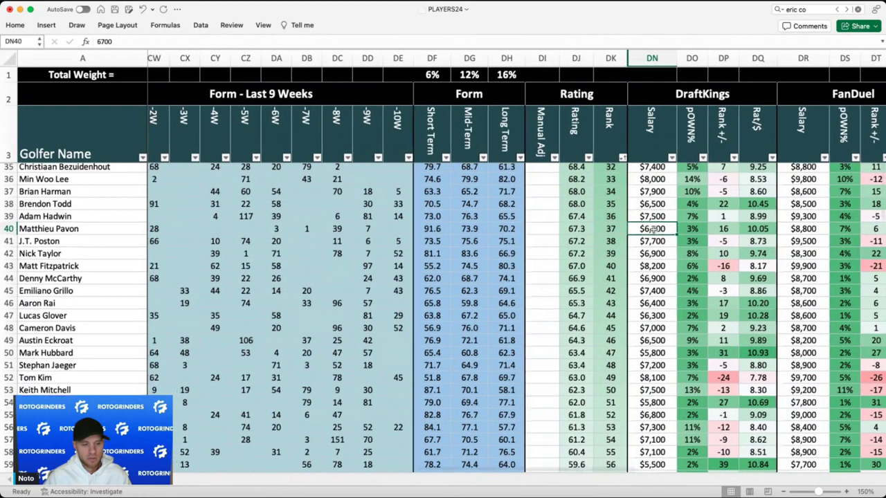
pyautogui.scroll(-1, 654, 229)
pyautogui.hscroll(2, 653, 230)
pyautogui.hscroll(-15, 653, 229)
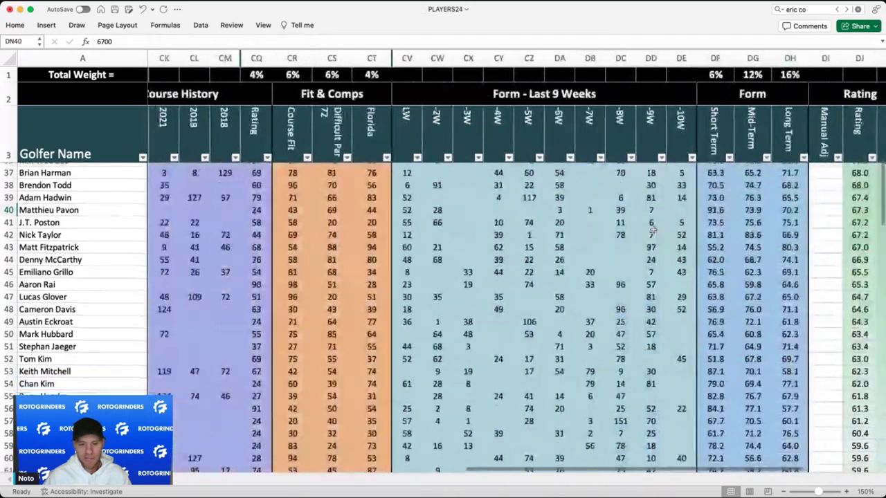
pyautogui.click(463, 209)
pyautogui.hscroll(10, 464, 209)
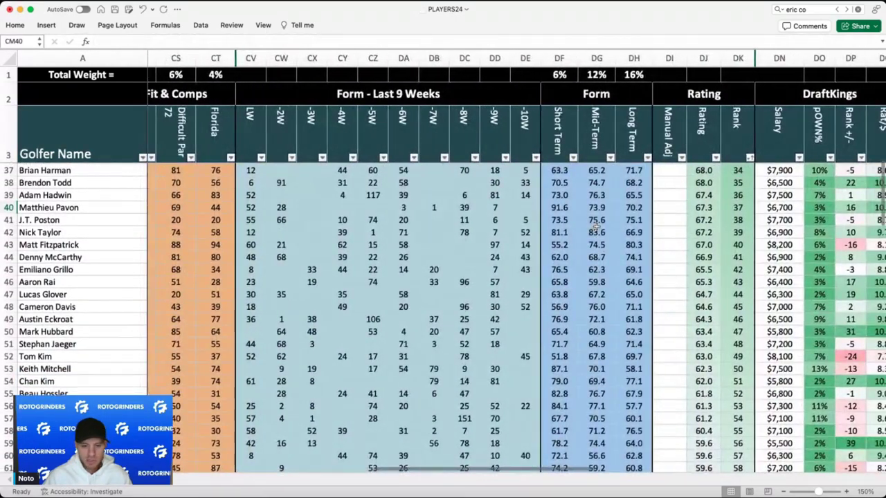
pyautogui.hscroll(4, 595, 229)
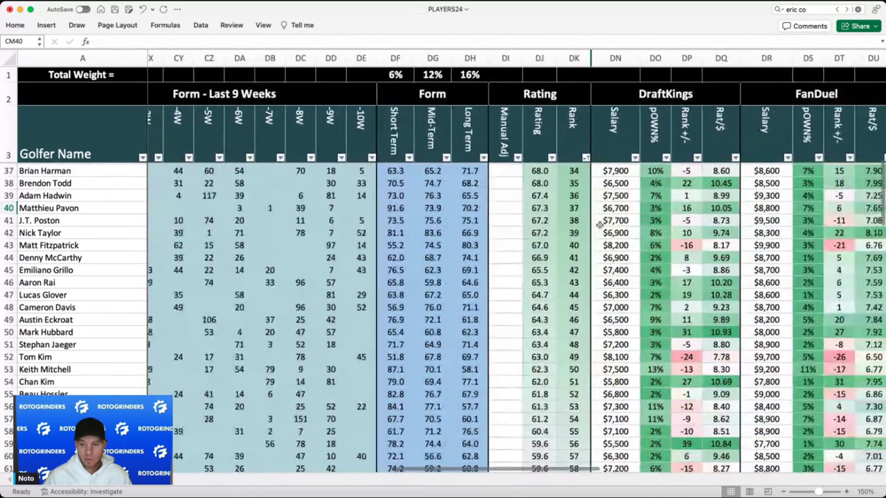
pyautogui.click(600, 225)
pyautogui.hscroll(1, 602, 223)
pyautogui.scroll(-1, 609, 222)
pyautogui.scroll(-1, 612, 220)
pyautogui.click(613, 210)
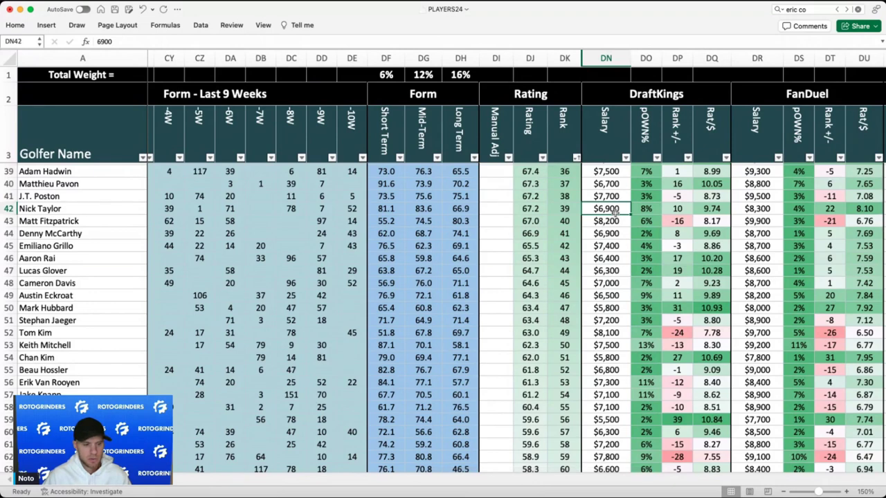
pyautogui.click(616, 221)
pyautogui.scroll(-1, 615, 222)
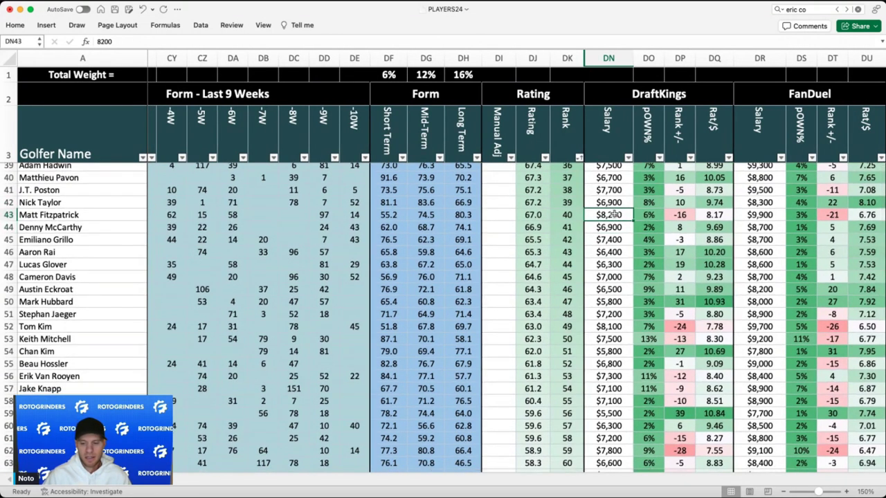
pyautogui.click(687, 215)
pyautogui.hscroll(4, 674, 214)
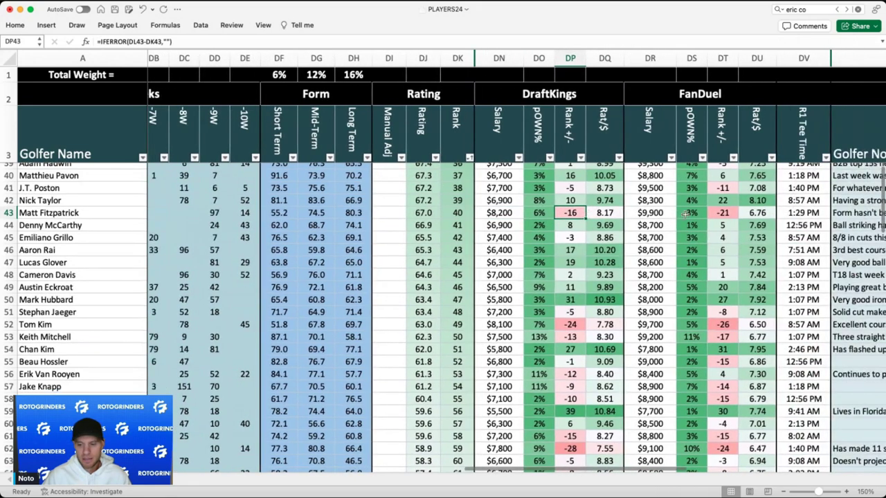
pyautogui.click(504, 214)
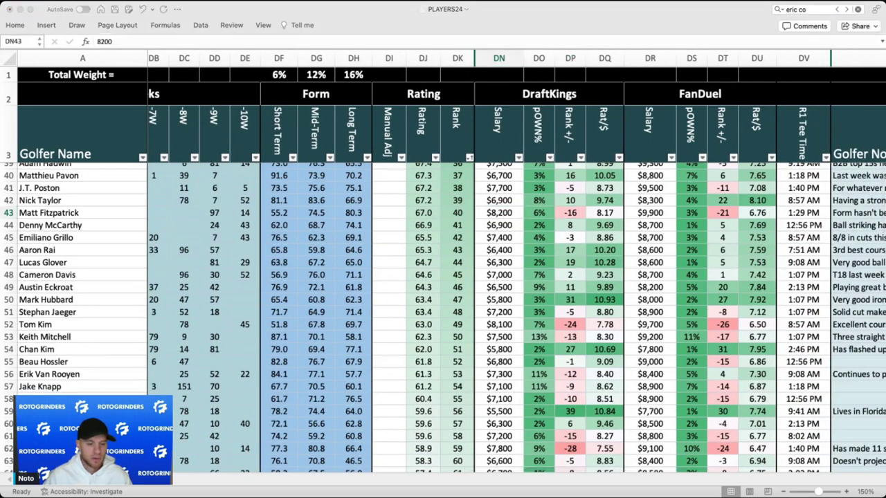
pyautogui.click(526, 319)
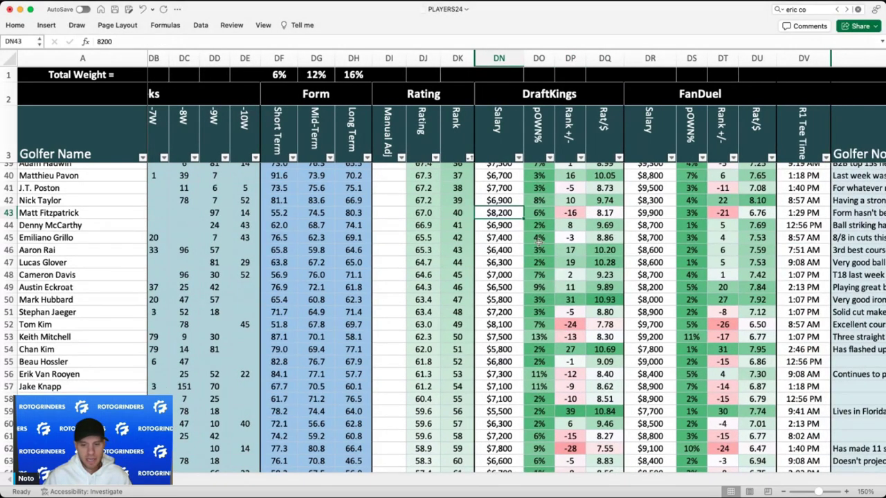
pyautogui.click(504, 223)
pyautogui.click(502, 213)
pyautogui.click(500, 222)
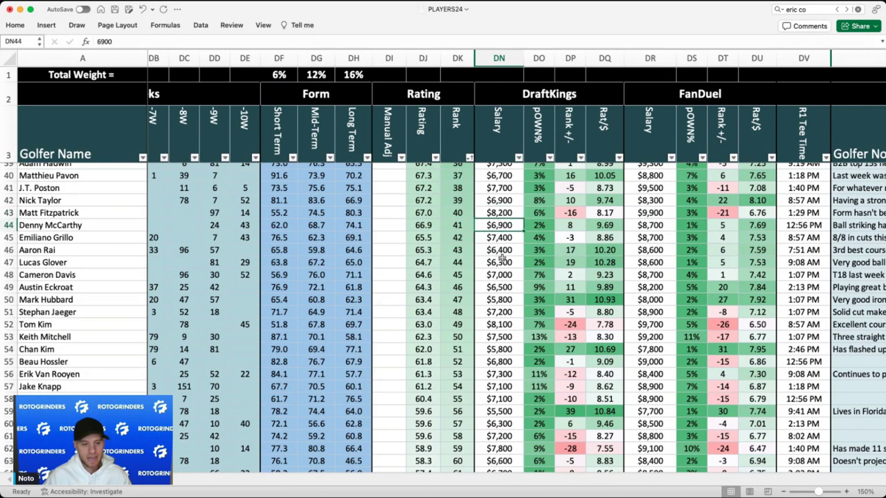
pyautogui.doubleClick(505, 246)
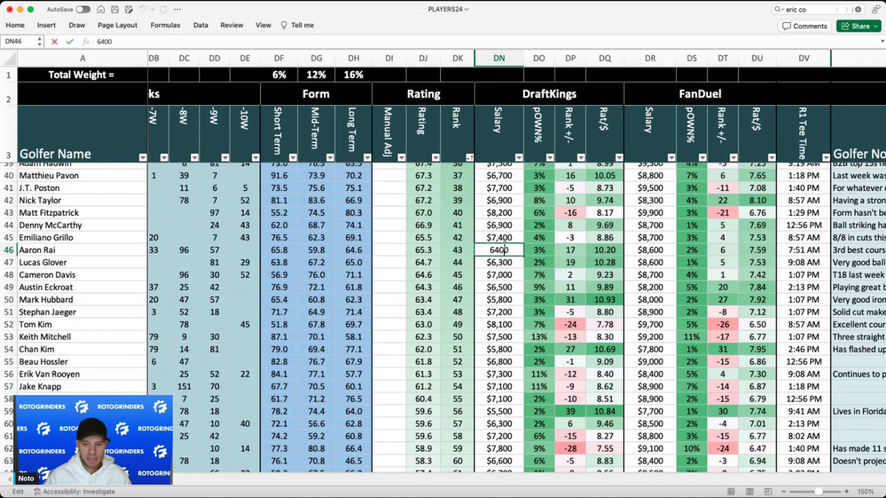
pyautogui.press('Return')
pyautogui.hscroll(-10, 504, 249)
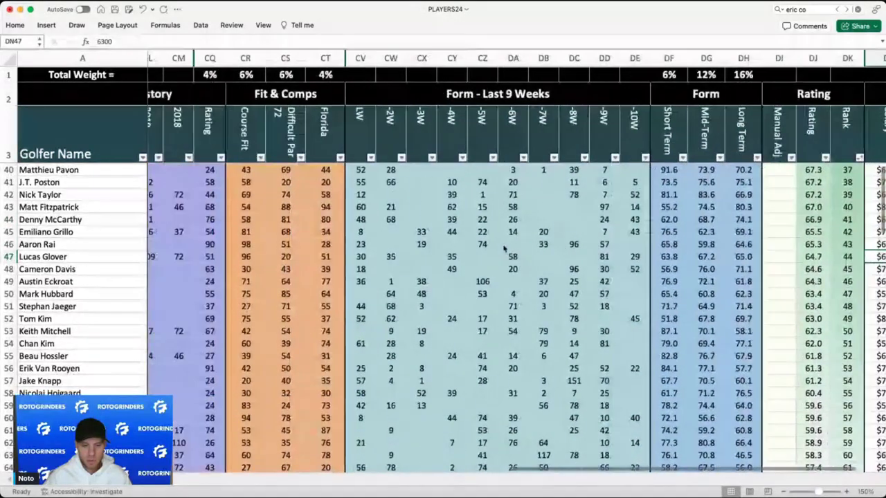
pyautogui.click(246, 244)
pyautogui.click(245, 256)
pyautogui.hscroll(6, 246, 256)
pyautogui.hscroll(3, 246, 256)
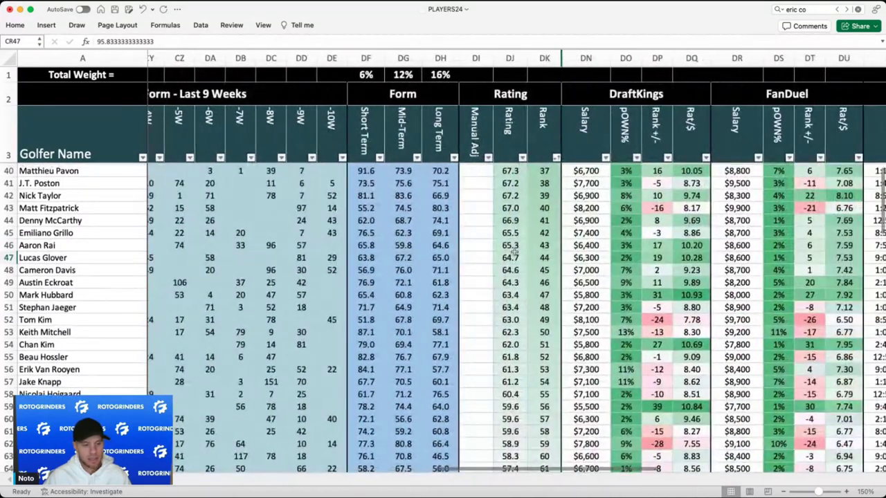
pyautogui.click(592, 271)
pyautogui.scroll(-1, 593, 271)
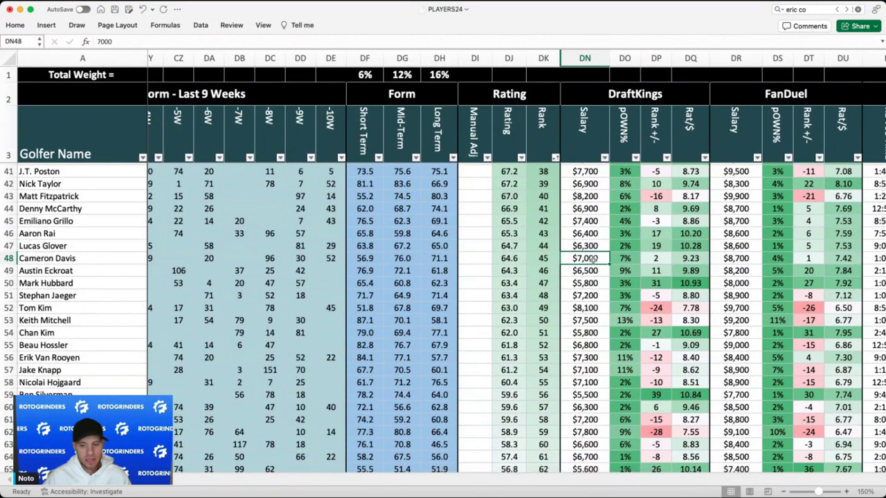
pyautogui.hscroll(-5, 593, 259)
pyautogui.hscroll(4, 593, 258)
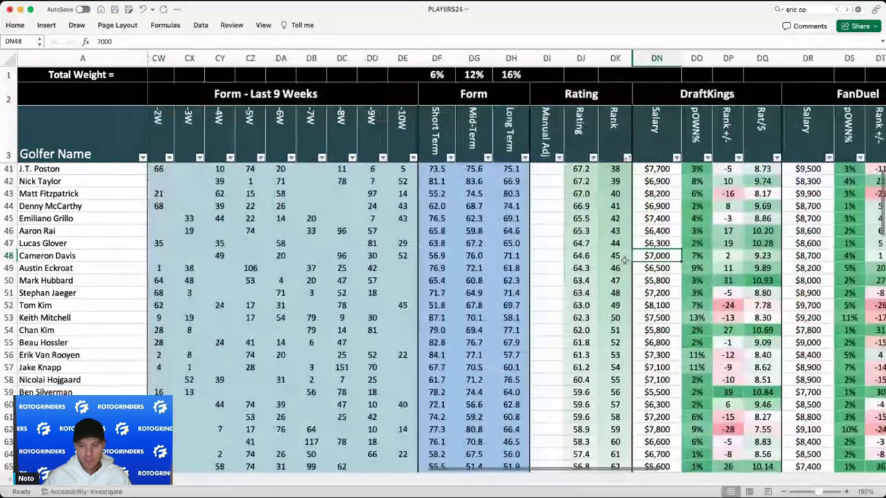
pyautogui.click(670, 267)
pyautogui.scroll(-3, 668, 269)
pyautogui.hscroll(-1, 666, 270)
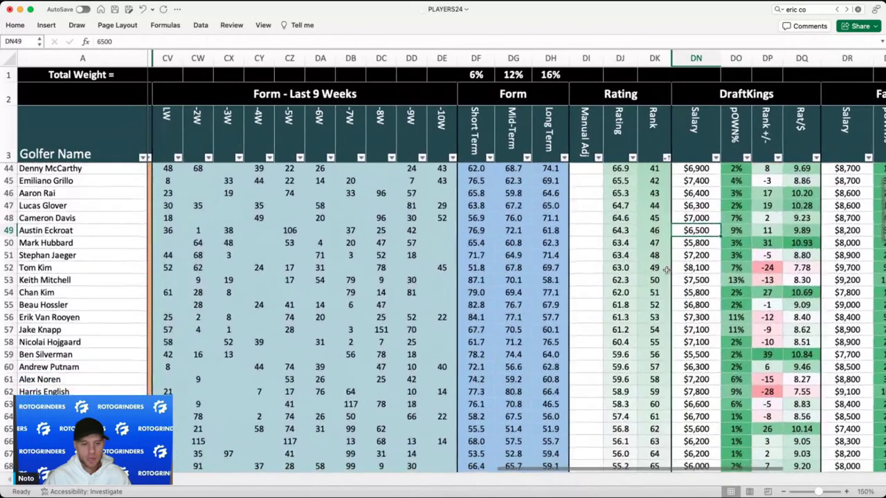
pyautogui.click(692, 245)
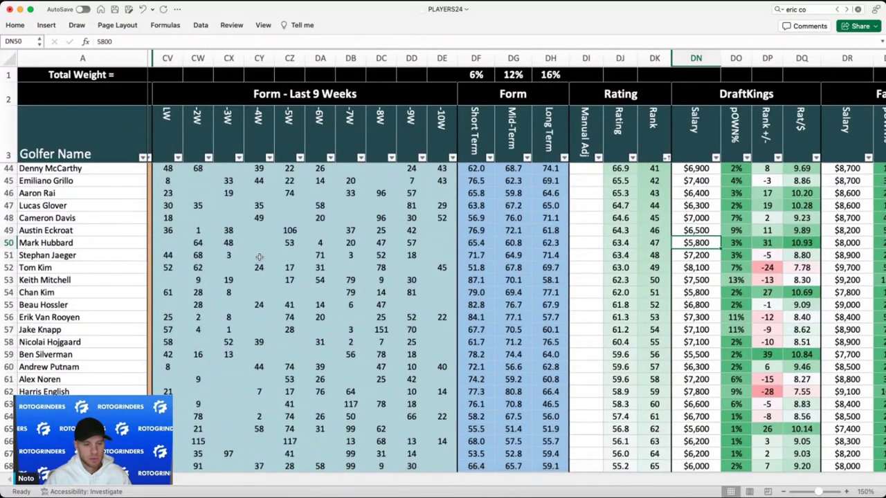
pyautogui.click(173, 231)
pyautogui.click(229, 240)
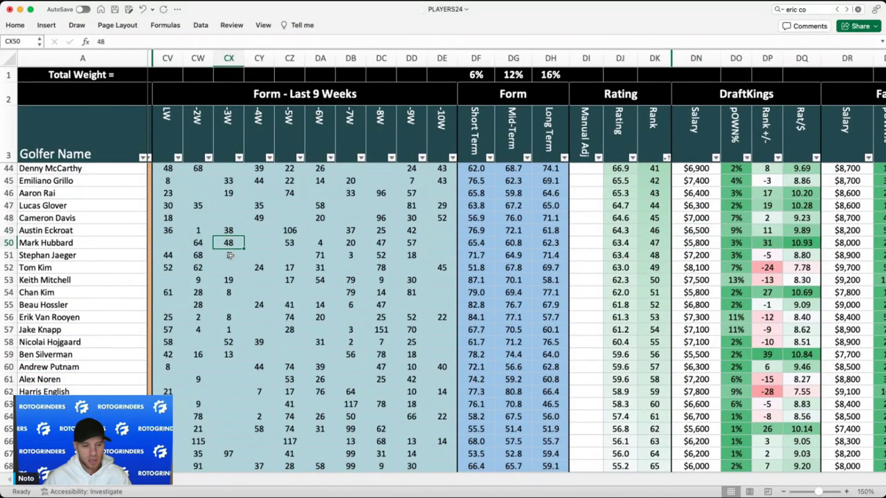
pyautogui.hscroll(-3, 230, 255)
pyautogui.hscroll(8, 229, 255)
pyautogui.click(512, 244)
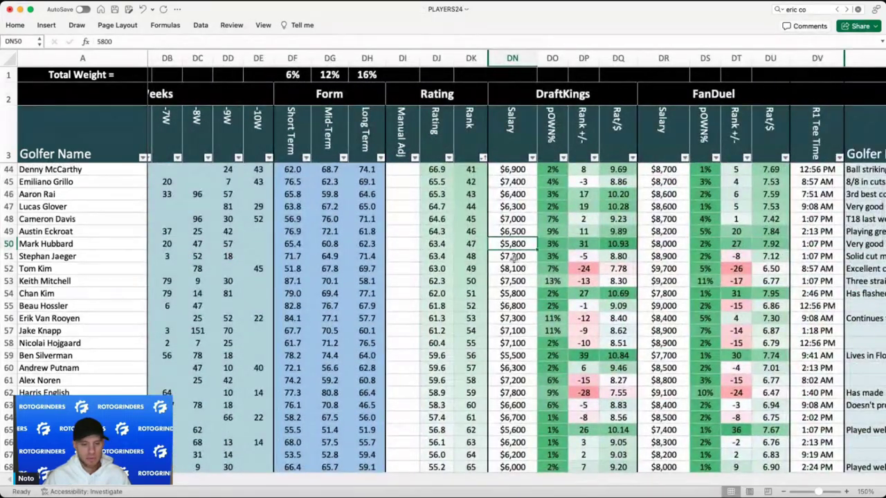
pyautogui.click(515, 270)
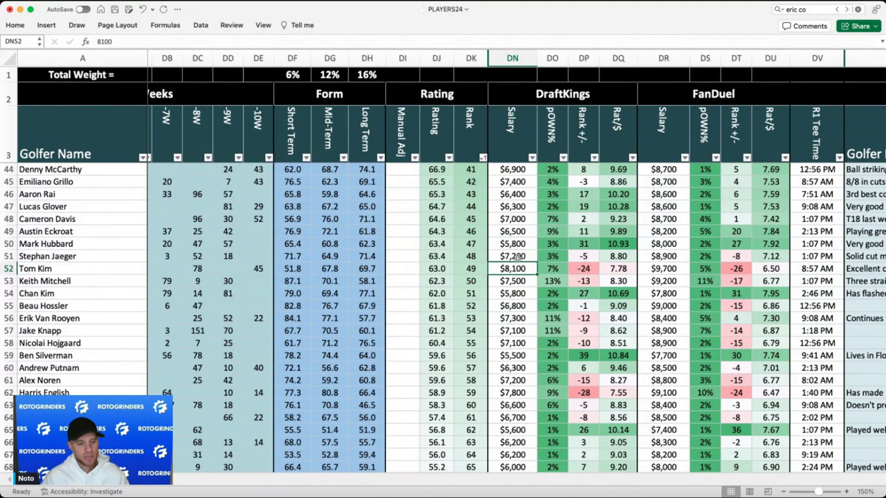
pyautogui.click(514, 292)
pyautogui.scroll(-2, 514, 289)
pyautogui.scroll(-1, 513, 288)
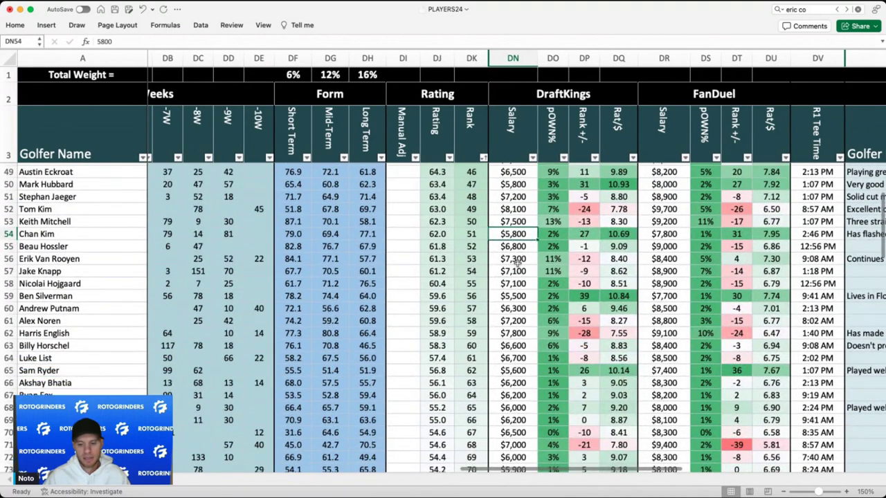
# - Scroll up to Scottie Scheffler's row and right to his golfer note beside his $12,800/$12,000 salaries
pyautogui.scroll(15, 515, 261)
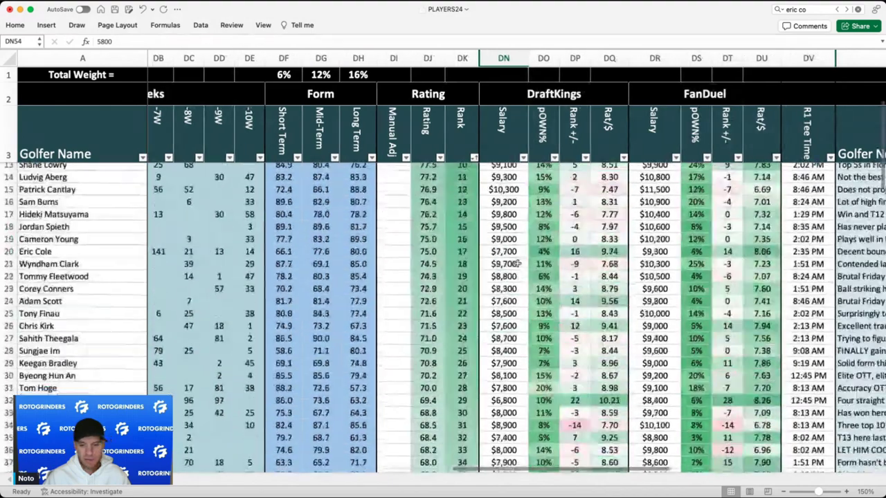
pyautogui.hscroll(5, 515, 261)
pyautogui.hscroll(1, 515, 261)
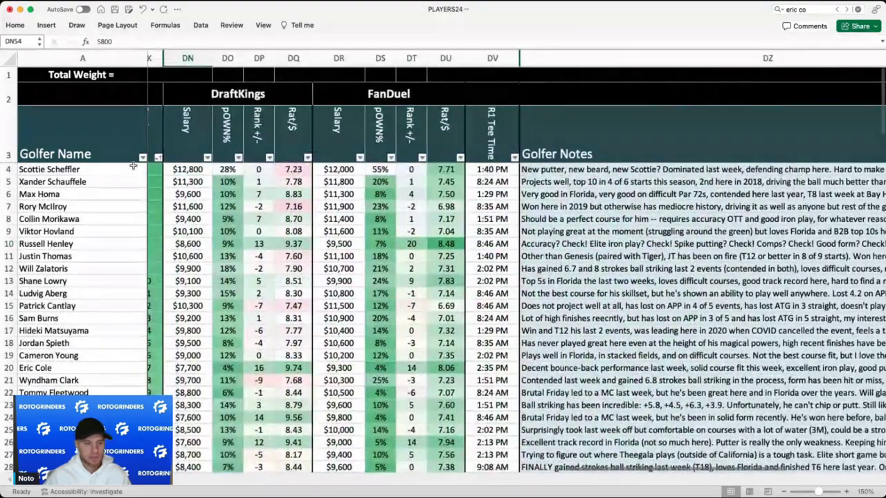